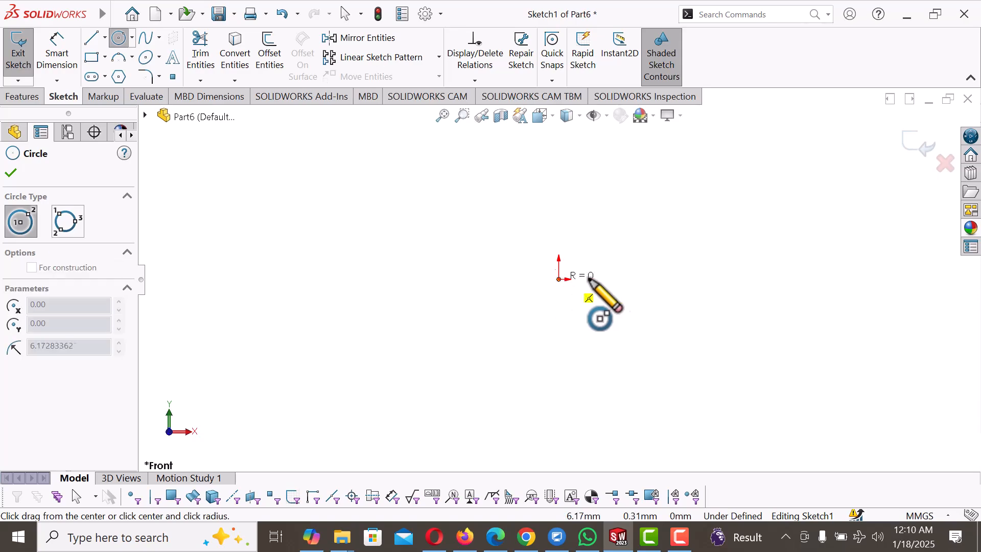
- Draw a circle centred on the origin and set its diameter to 100 mm
{"action": "left_click", "coordinate": [642, 279]}
{"action": "right_click_drag", "start_coordinate": [683, 301], "coordinate": [681, 213]}
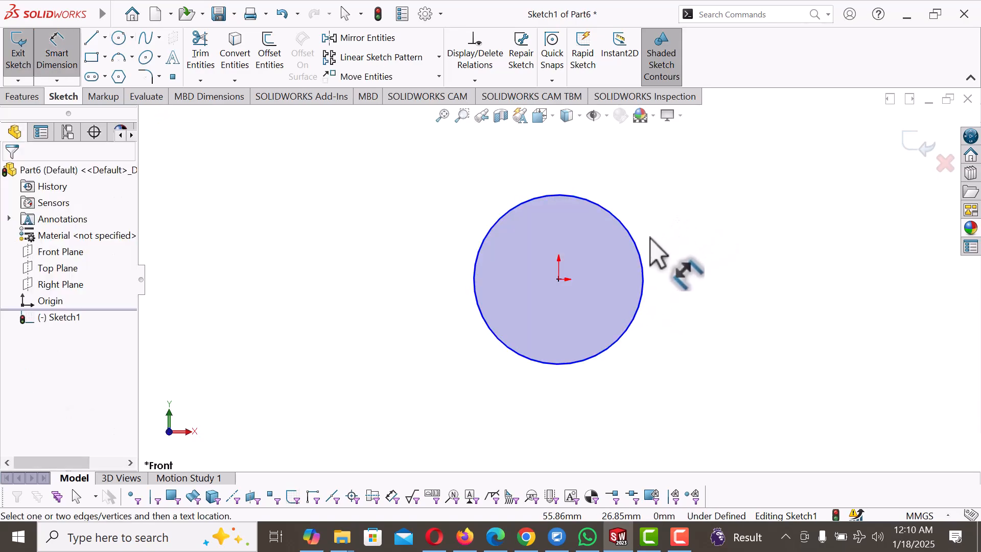
{"action": "left_click", "coordinate": [637, 246]}
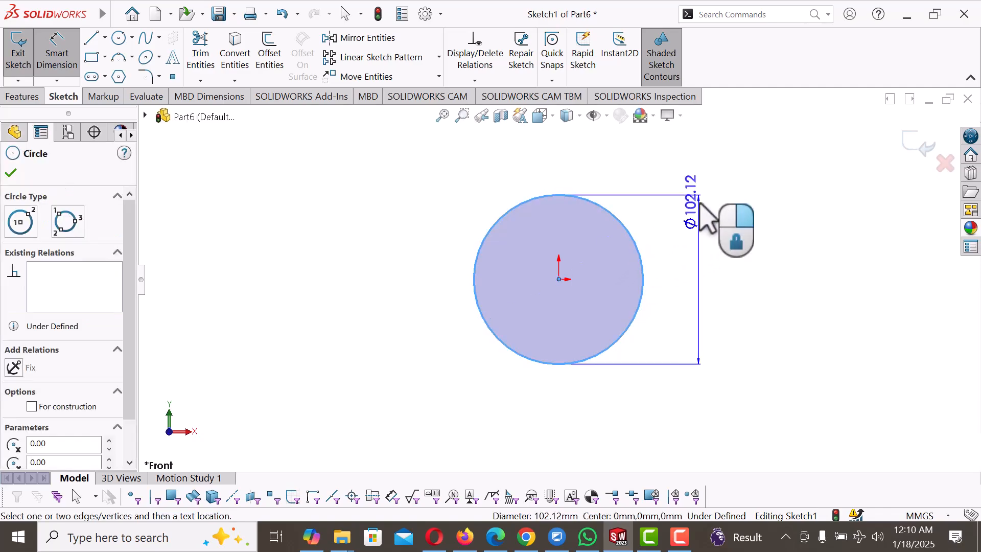
{"action": "left_click", "coordinate": [707, 214]}
{"action": "type", "text": "100"}
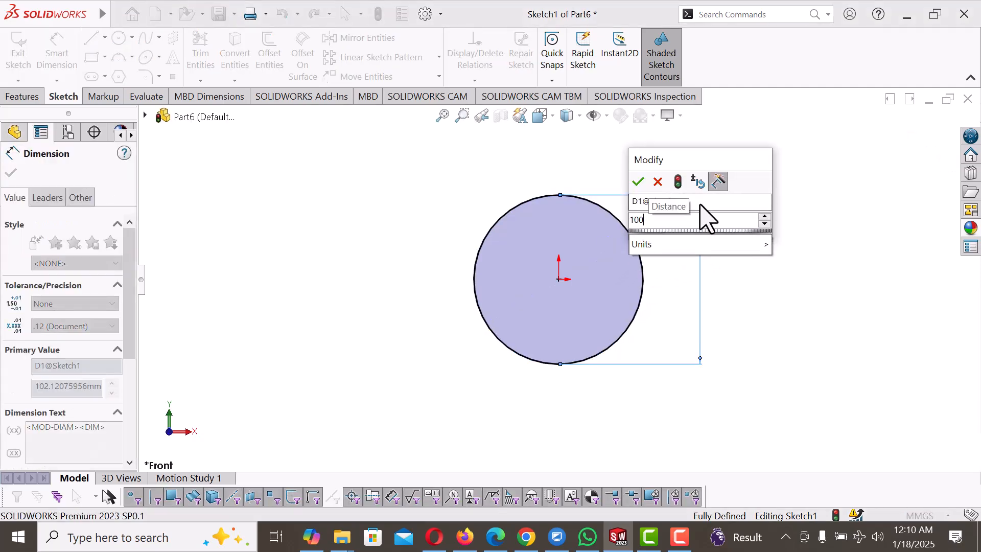
{"action": "key", "text": "Return"}
{"action": "scroll", "coordinate": [657, 298], "scroll_direction": "up", "scroll_amount": 3}
{"action": "left_click", "coordinate": [695, 317]}
- Draw a small circle of about 23 mm radius, level with the origin and about 238 mm to its left
{"action": "scroll", "coordinate": [696, 317], "scroll_direction": "up", "scroll_amount": 2}
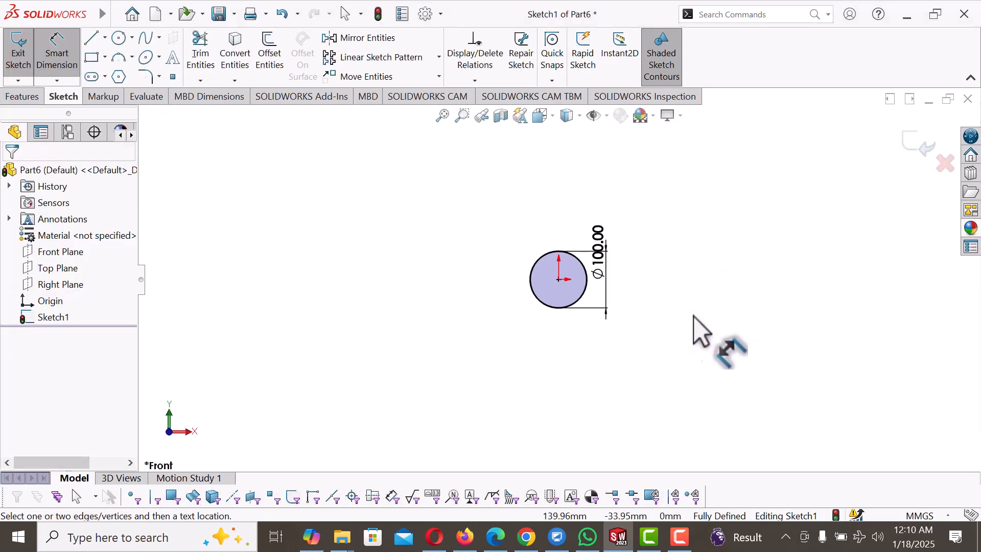
{"action": "right_click_drag", "start_coordinate": [583, 328], "coordinate": [498, 319]}
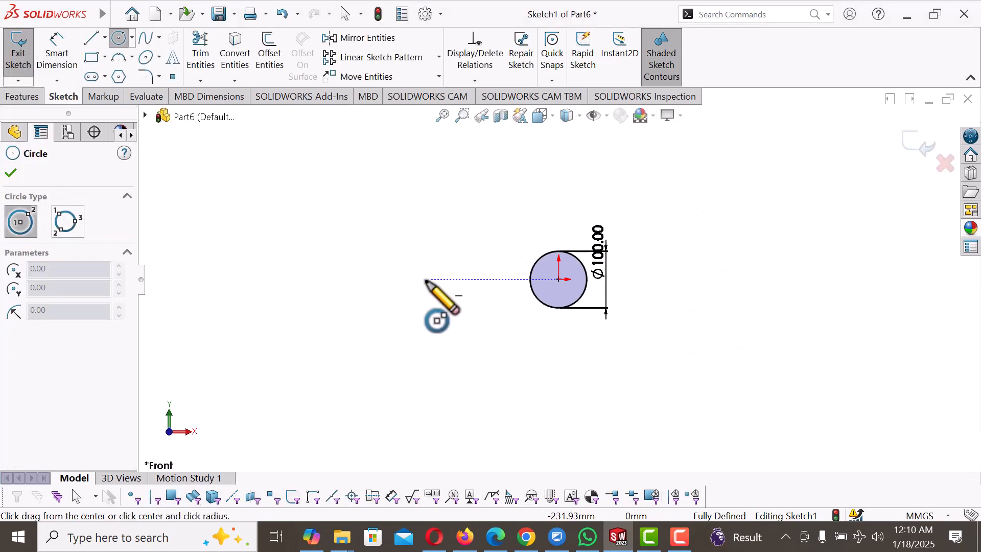
{"action": "left_click", "coordinate": [423, 279]}
{"action": "left_click", "coordinate": [434, 287]}
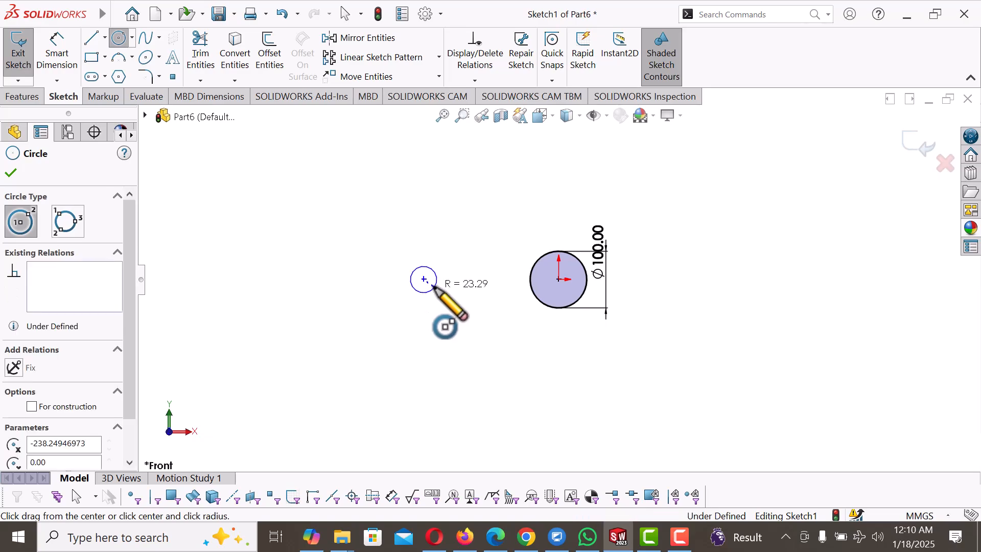
{"action": "right_click", "coordinate": [443, 293]}
{"action": "left_click", "coordinate": [470, 298]}
- Set the small circle's diameter to 20 mm
{"action": "right_click_drag", "start_coordinate": [466, 339], "coordinate": [441, 238]}
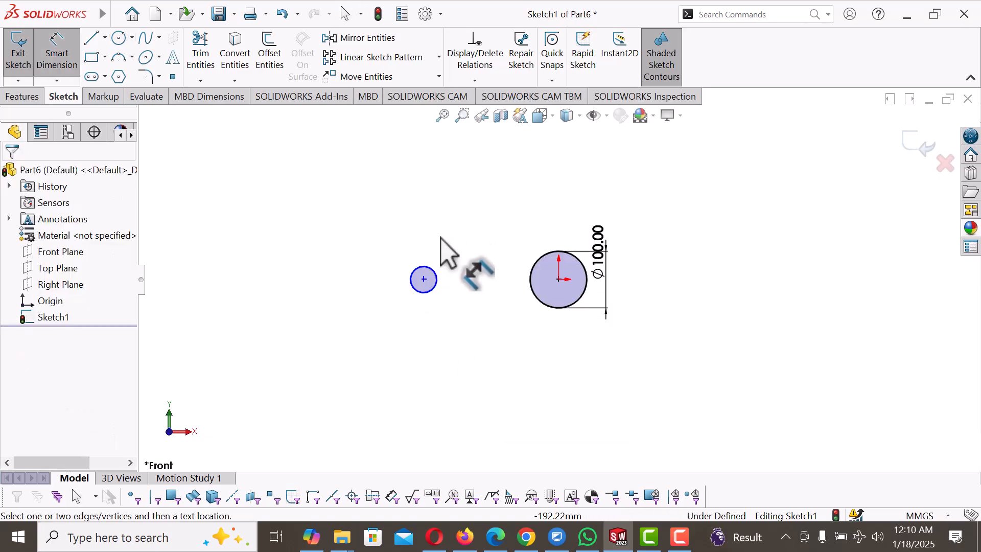
{"action": "left_click", "coordinate": [435, 275]}
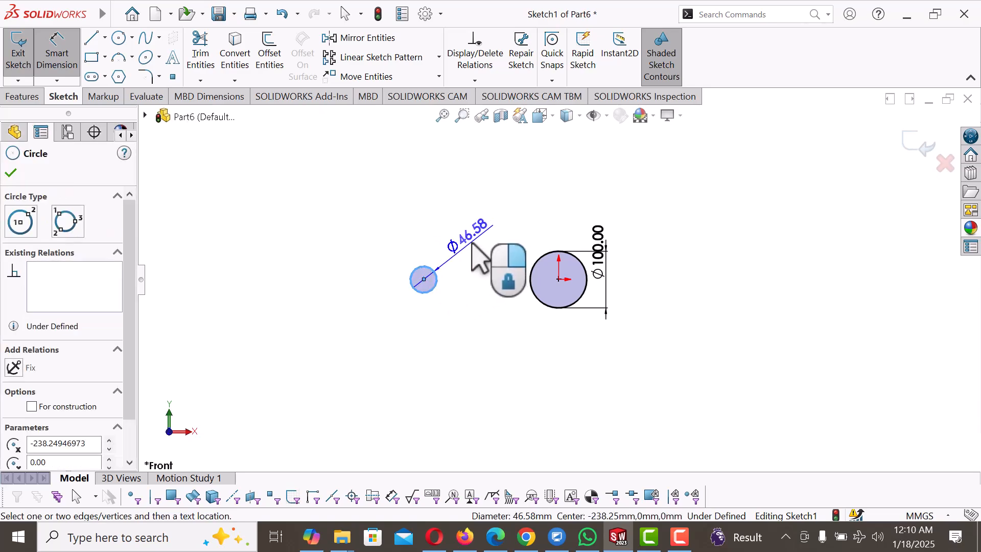
{"action": "left_click", "coordinate": [469, 243]}
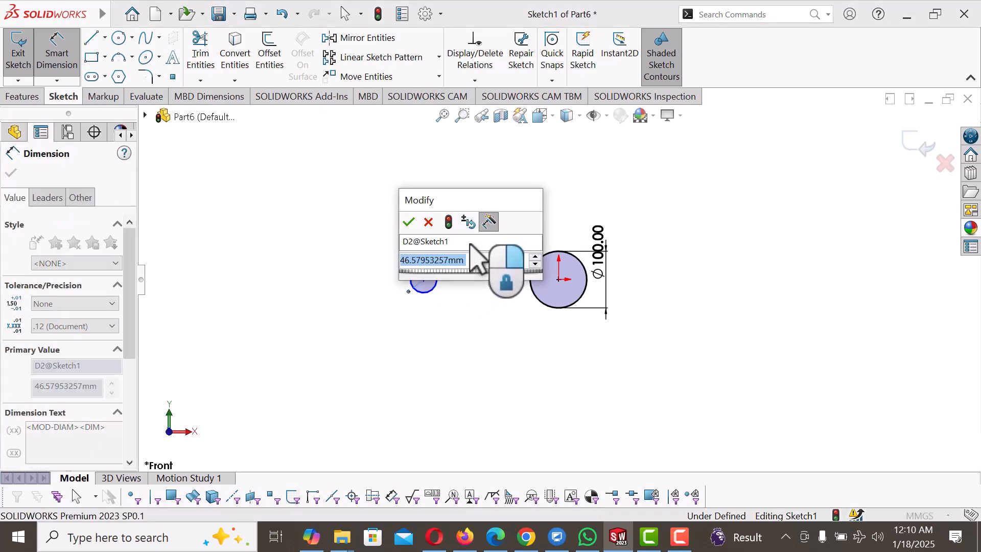
{"action": "type", "text": "20"}
{"action": "key", "text": "Return"}
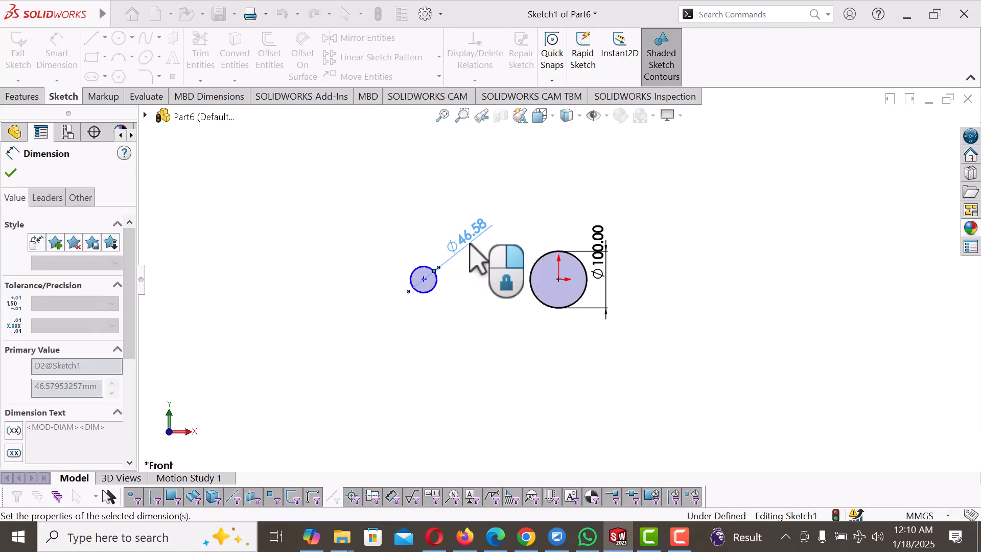
{"action": "left_click", "coordinate": [480, 341]}
- Dimension the horizontal distance from the small circle's centre to the far side of the large circle as 140 mm
{"action": "scroll", "coordinate": [445, 333], "scroll_direction": "down", "scroll_amount": 2}
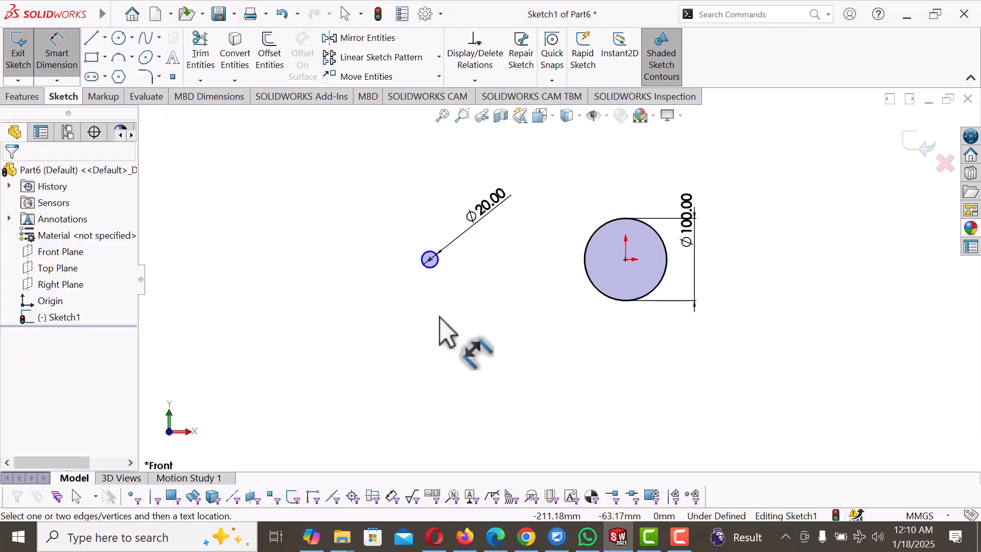
{"action": "left_click", "coordinate": [429, 260]}
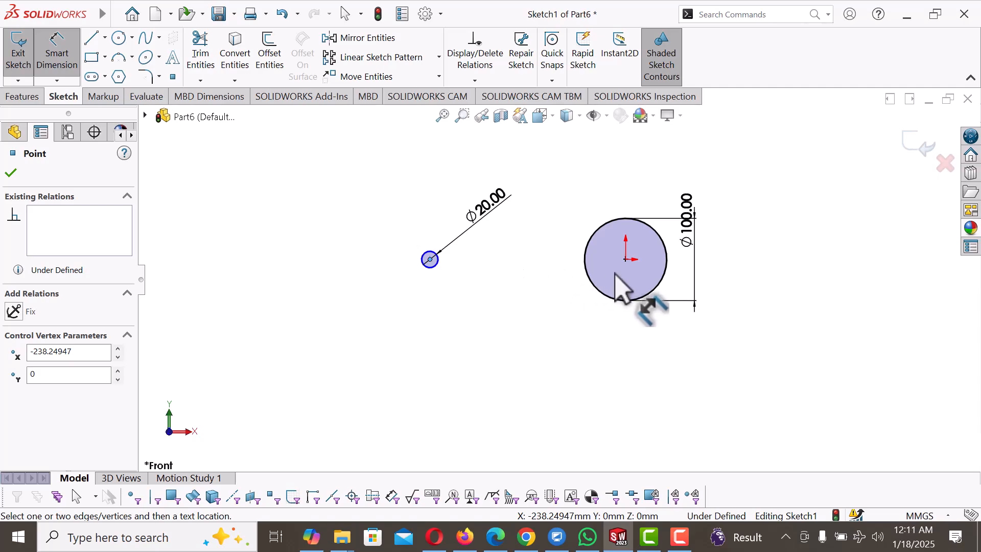
{"action": "left_click", "coordinate": [664, 257]}
{"action": "left_click", "coordinate": [597, 326]}
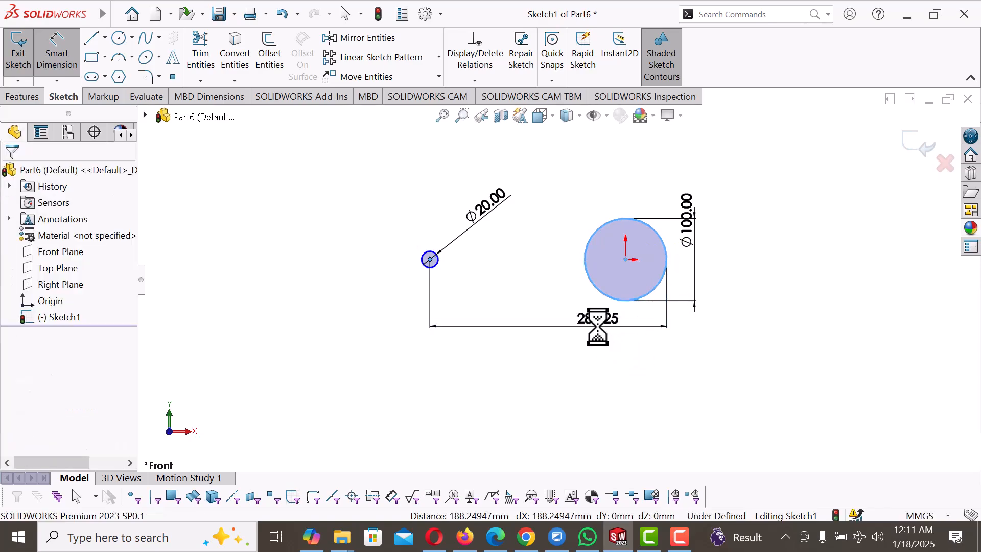
{"action": "type", "text": "140"}
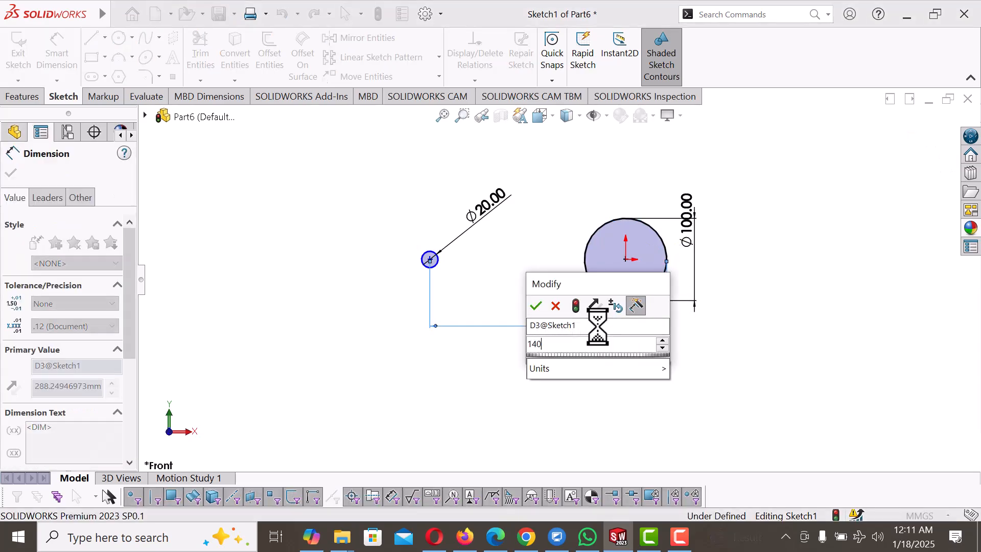
{"action": "key", "text": "Return"}
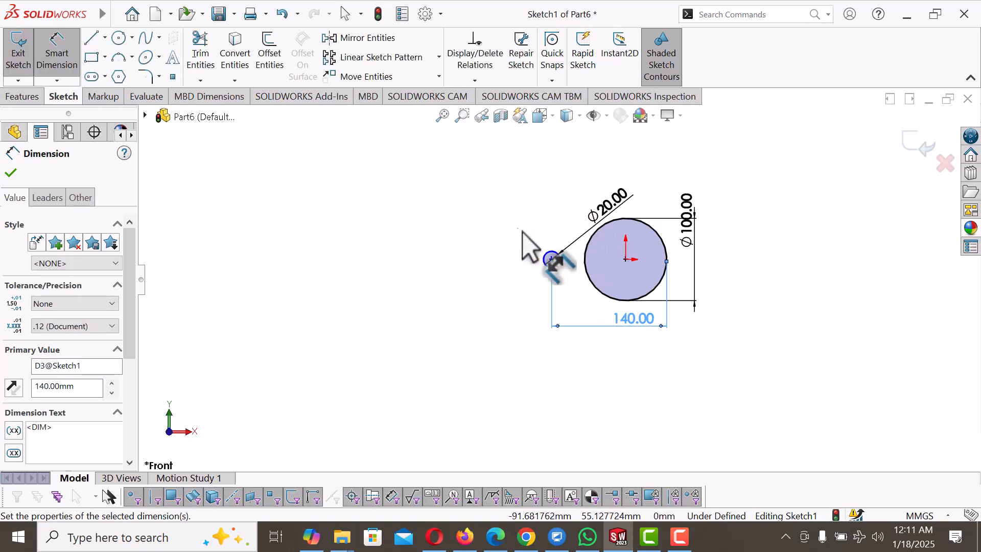
{"action": "right_click", "coordinate": [519, 230]}
{"action": "left_click", "coordinate": [549, 276]}
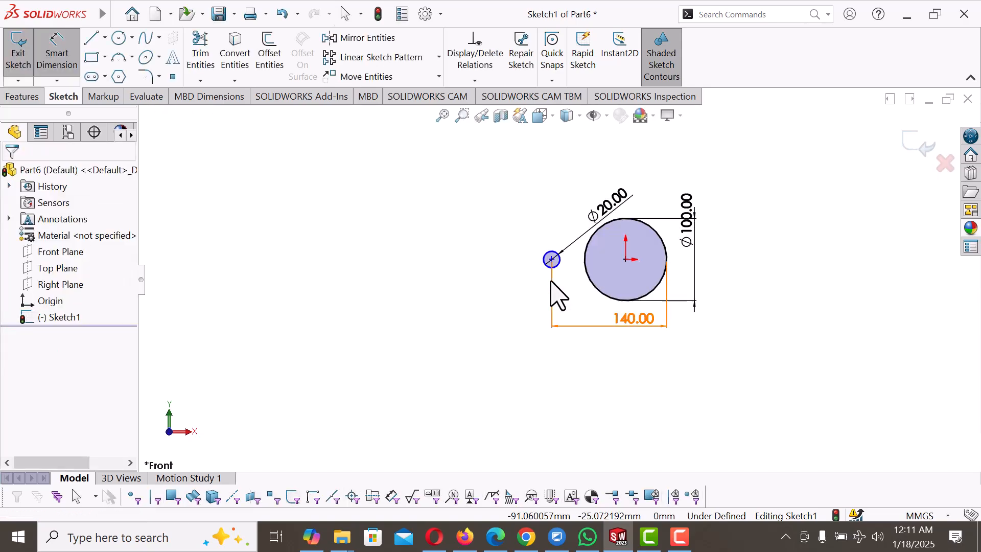
{"action": "left_click", "coordinate": [588, 295]}
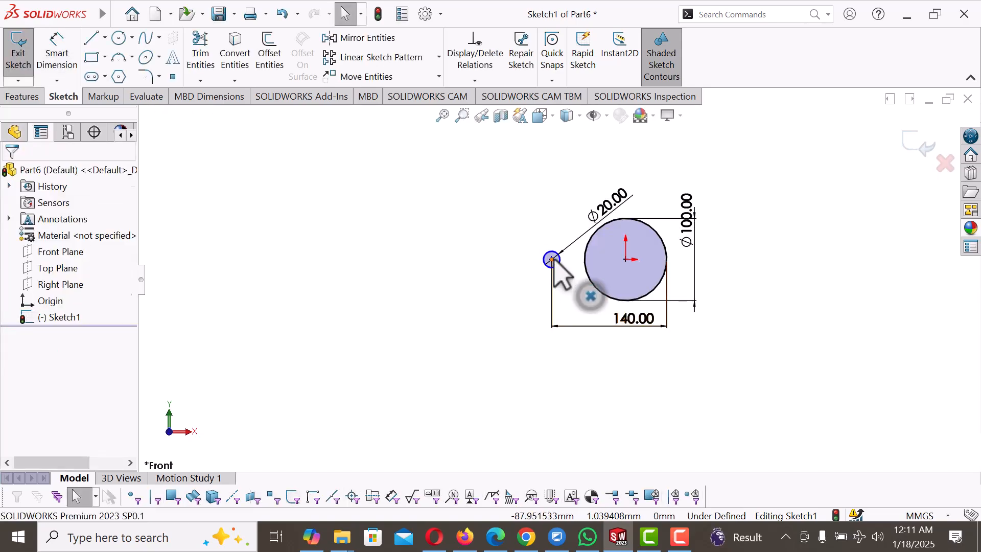
- Add a horizontal relation between the centres of the small and large circles
{"action": "left_click", "coordinate": [552, 259]}
{"action": "left_click", "coordinate": [626, 259], "text": "ctrl"}
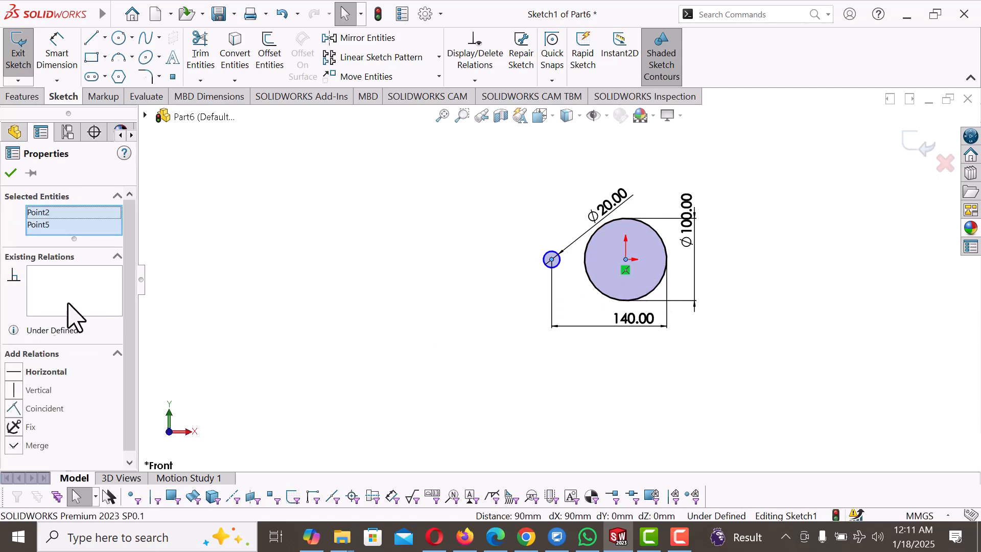
{"action": "key", "text": "Escape"}
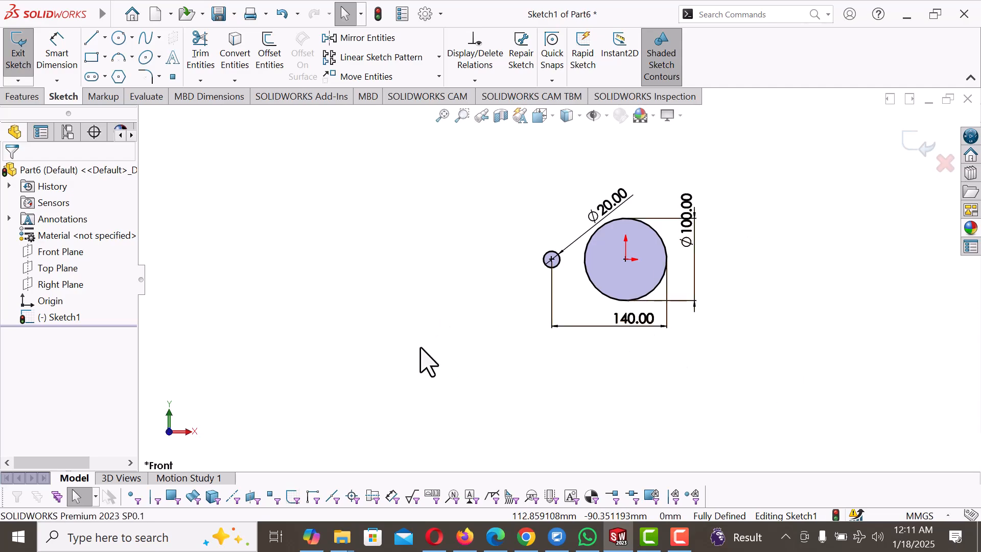
- Draw a horizontal line about 260 mm long leftward from the large circle's top, ending in a tangent arc of about 19 mm radius
{"action": "key", "text": "l"}
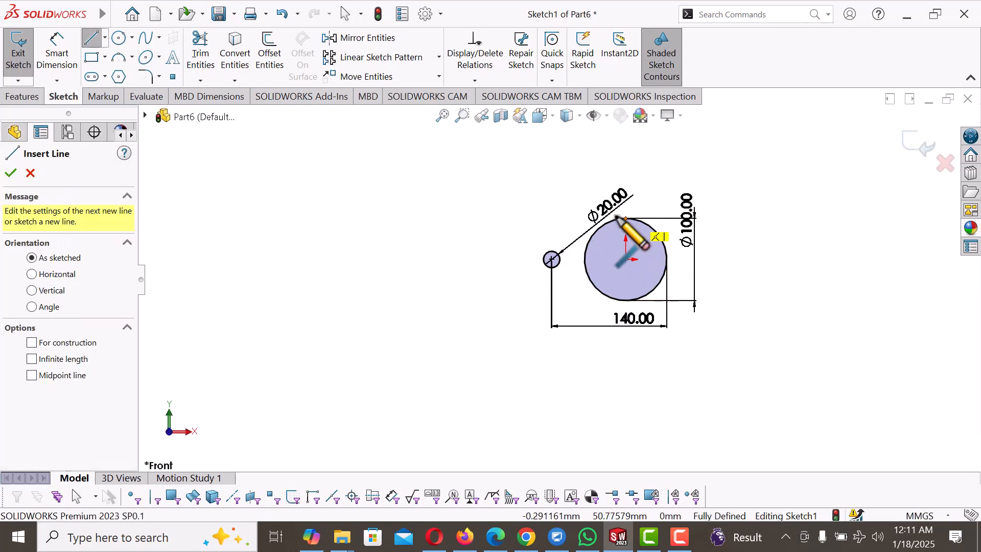
{"action": "left_click", "coordinate": [624, 218]}
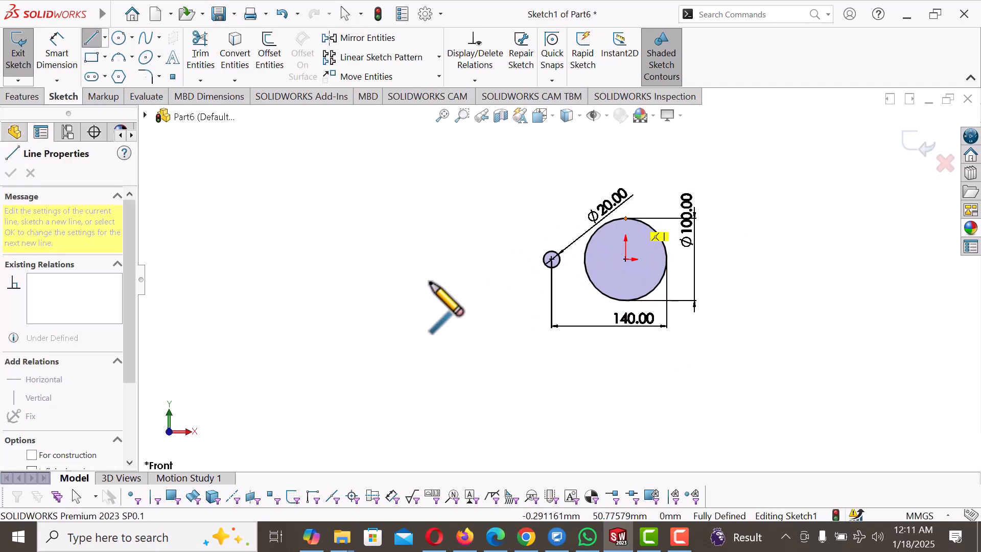
{"action": "left_click", "coordinate": [412, 218]}
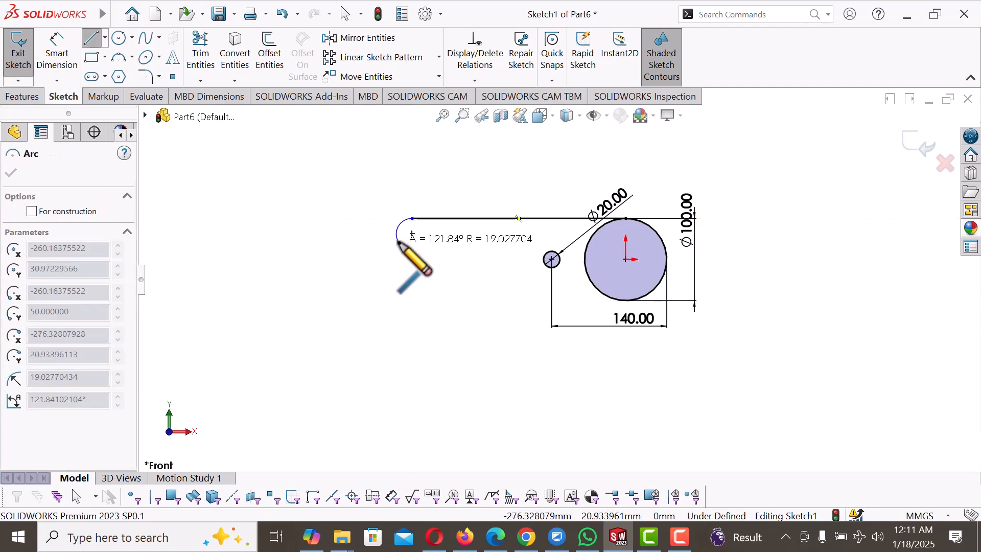
{"action": "left_click", "coordinate": [398, 241]}
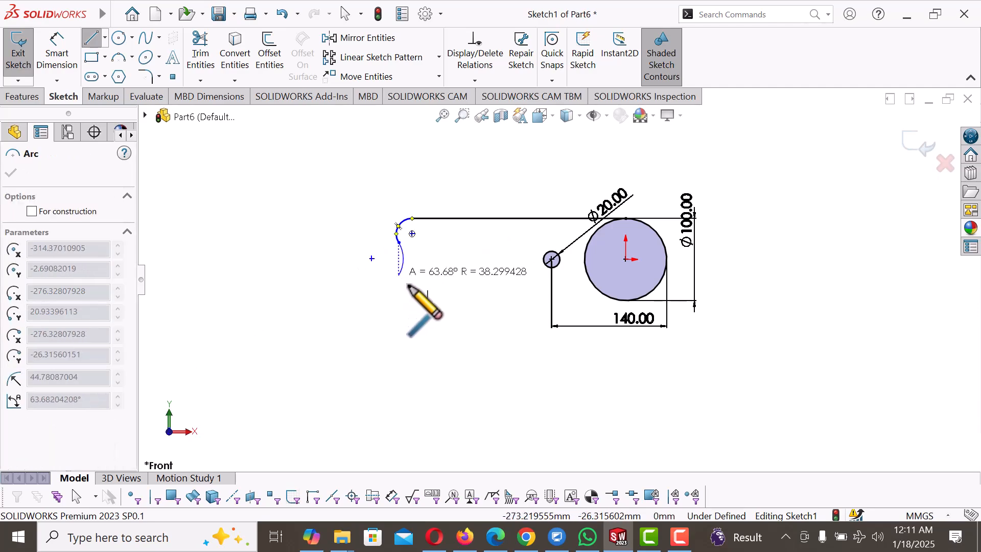
- Continue the profile with a long tangent arc down to the right, a corner arc of about 21 mm radius, and a rising line about 188 mm long
{"action": "left_click", "coordinate": [480, 351]}
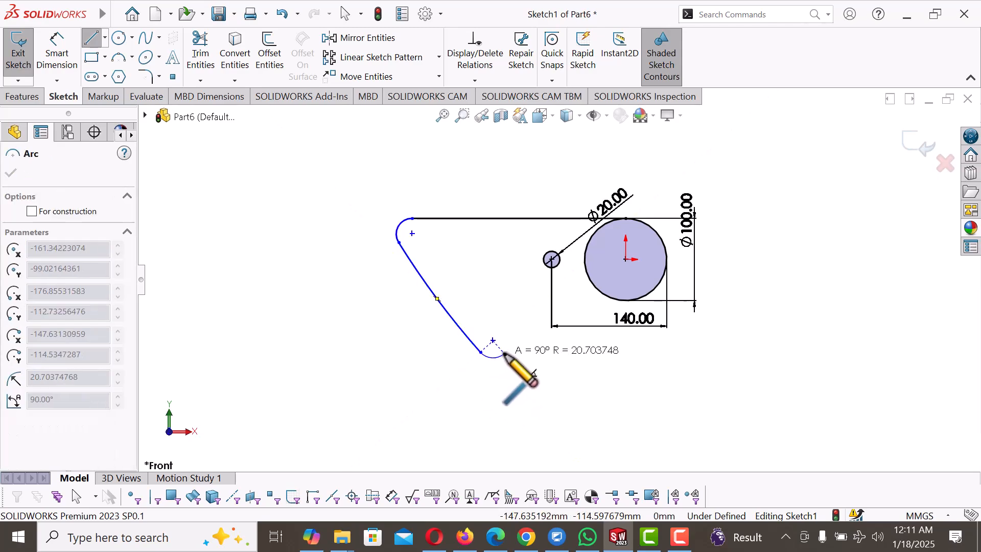
{"action": "left_click", "coordinate": [505, 352]}
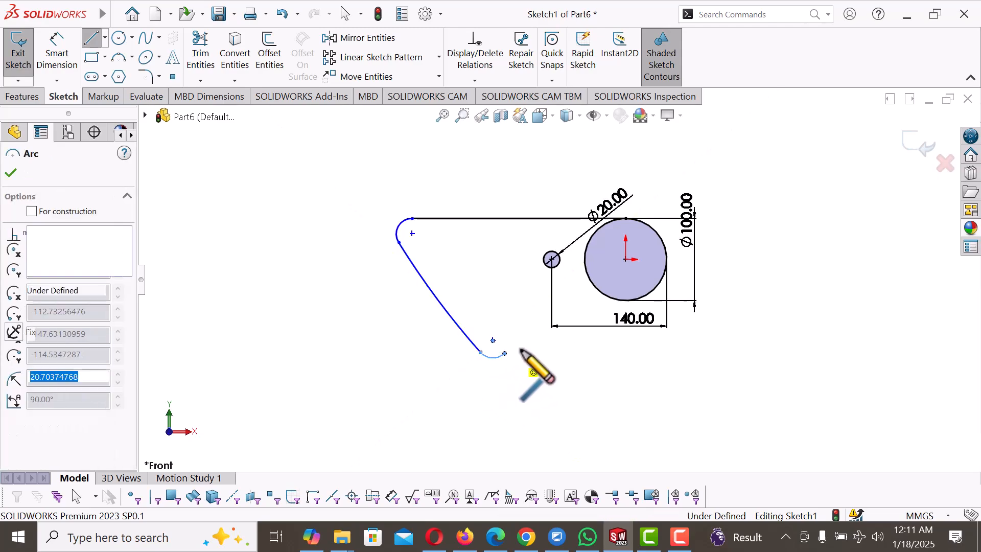
{"action": "right_click", "coordinate": [654, 309]}
{"action": "left_click", "coordinate": [689, 321]}
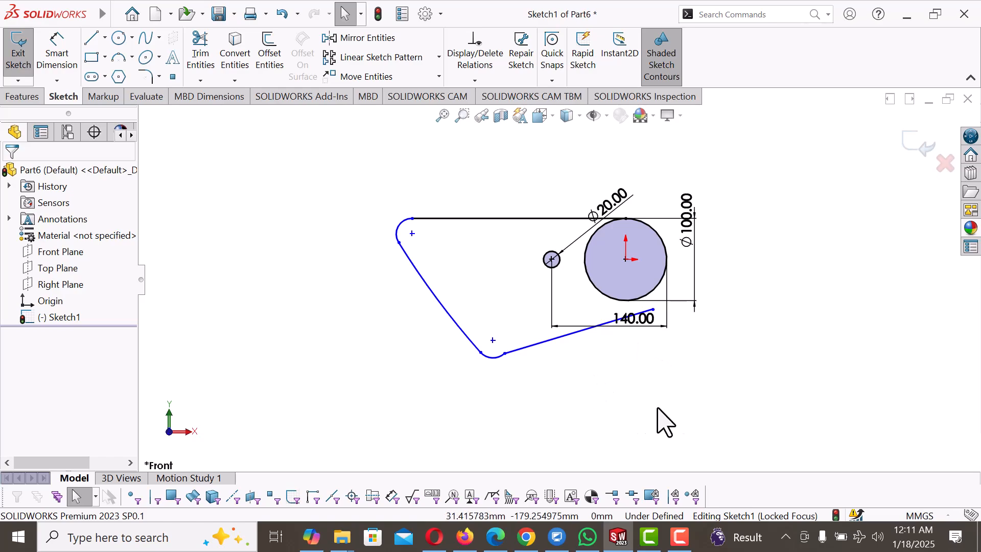
- Dimension the distance between the long slanted arc and the far side of the large circle as 285 mm
{"action": "right_click_drag", "start_coordinate": [690, 350], "coordinate": [683, 219]}
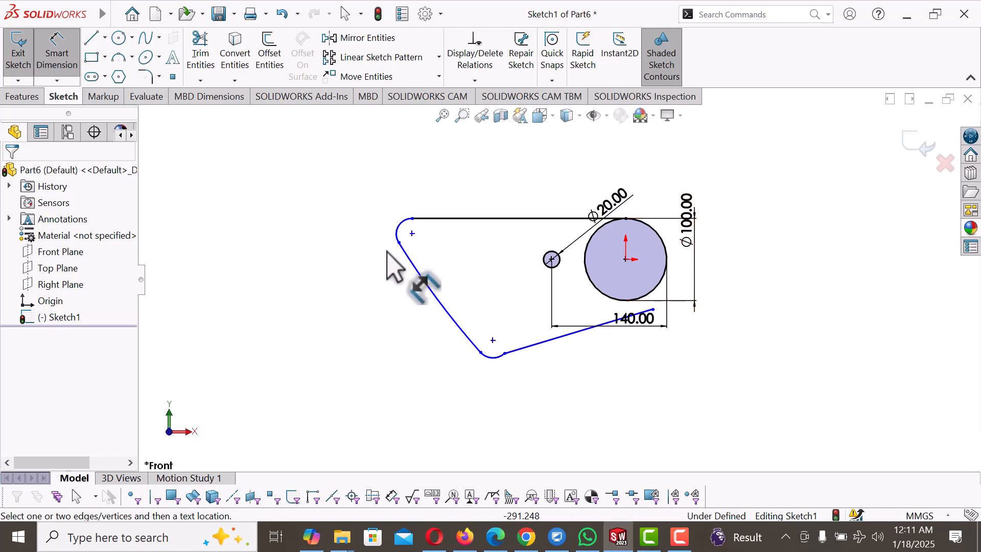
{"action": "left_click", "coordinate": [423, 276]}
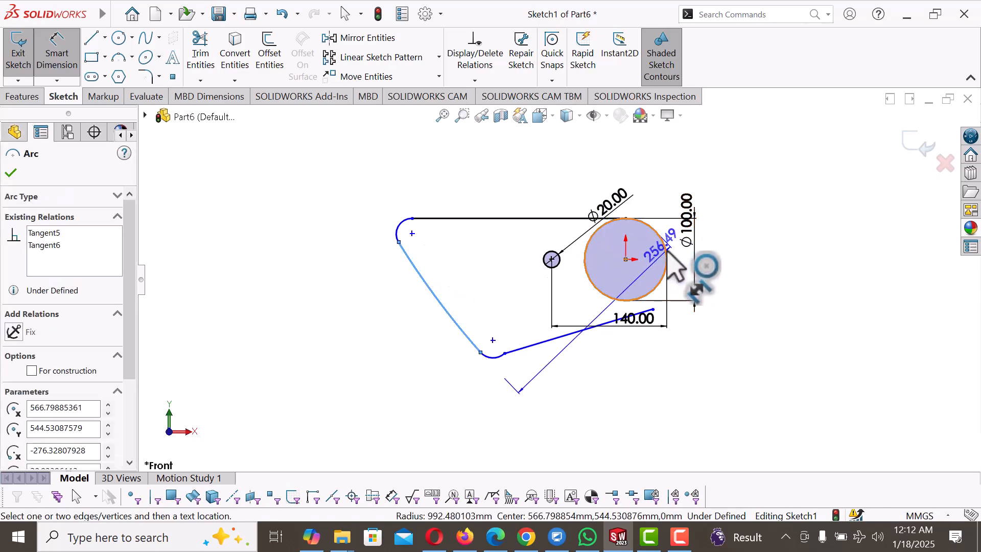
{"action": "left_click", "coordinate": [667, 251]}
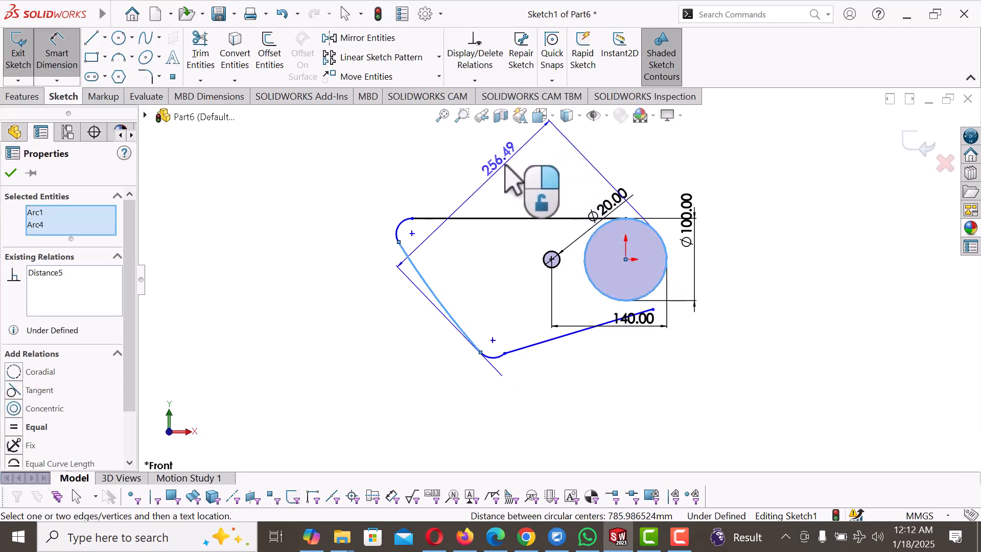
{"action": "left_click", "coordinate": [506, 165]}
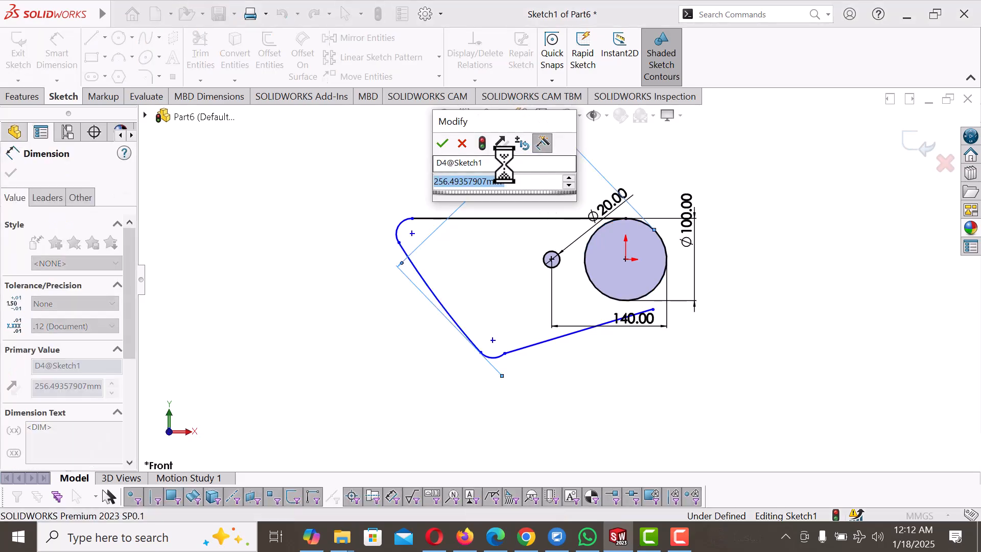
{"action": "type", "text": "285"}
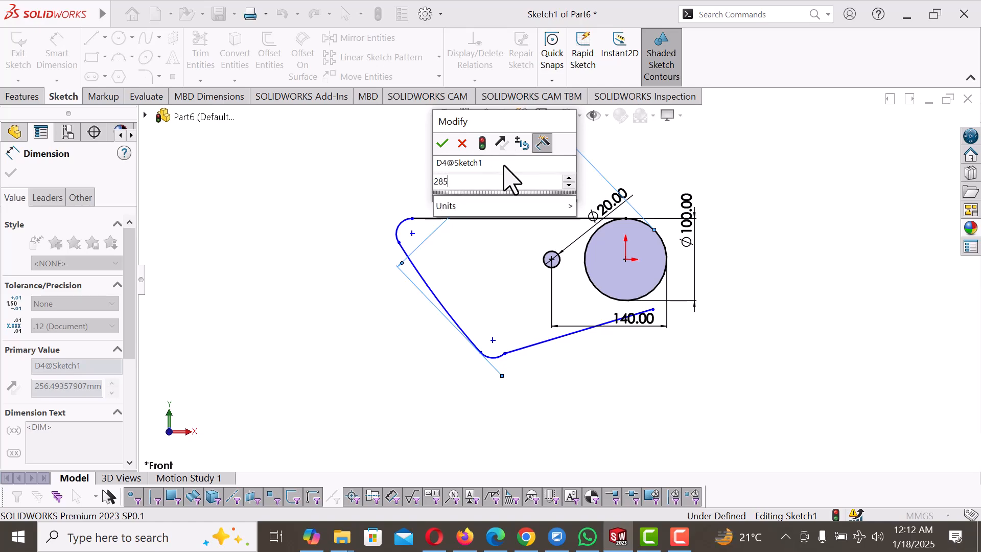
{"action": "key", "text": "Return"}
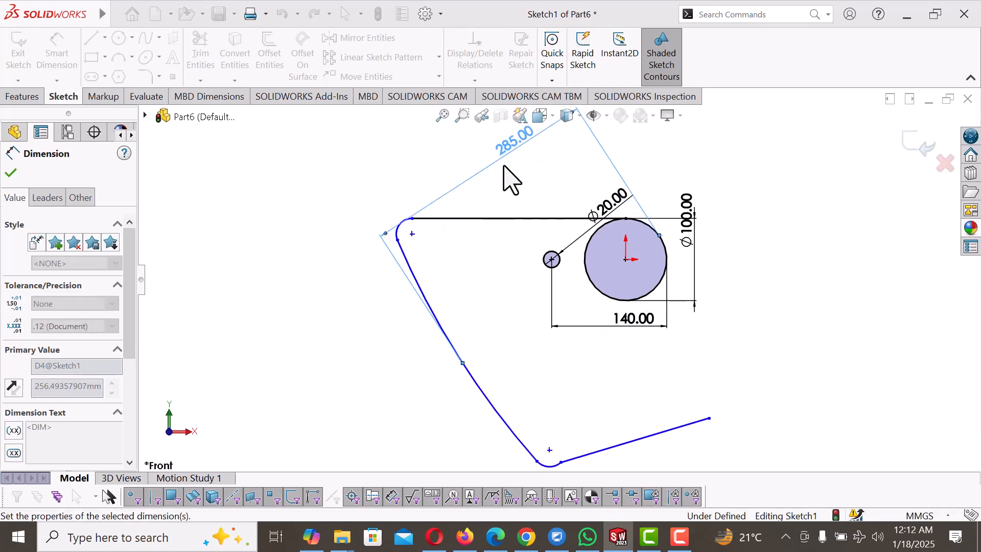
{"action": "key", "text": "Escape"}
{"action": "right_click", "coordinate": [505, 340]}
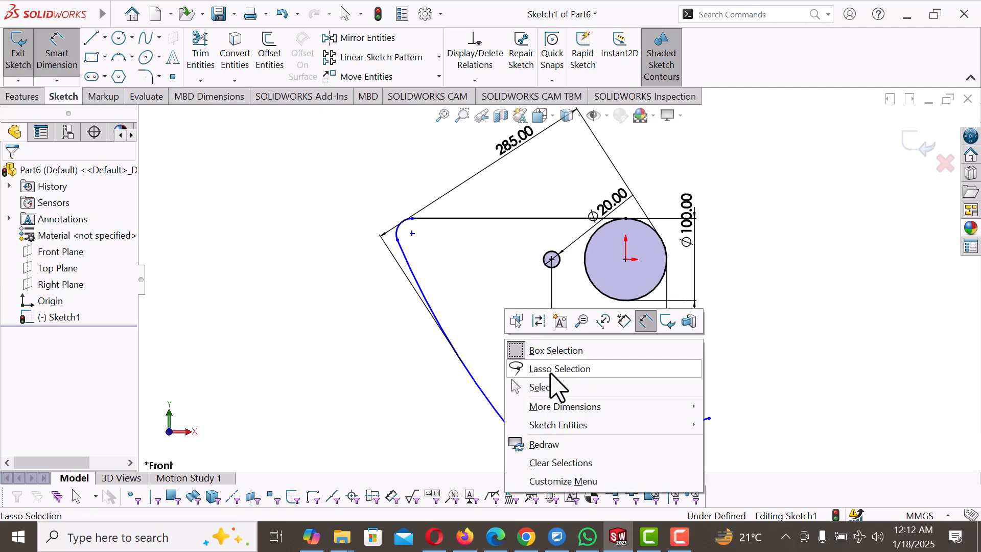
{"action": "left_click", "coordinate": [558, 385]}
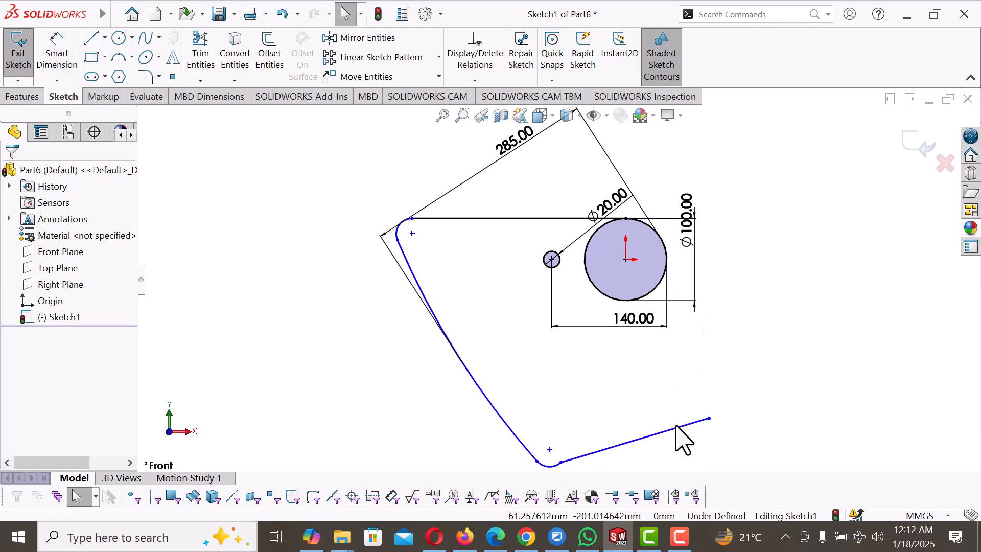
- Make the lower slanted line tangent to the large circle
{"action": "left_click", "coordinate": [697, 422]}
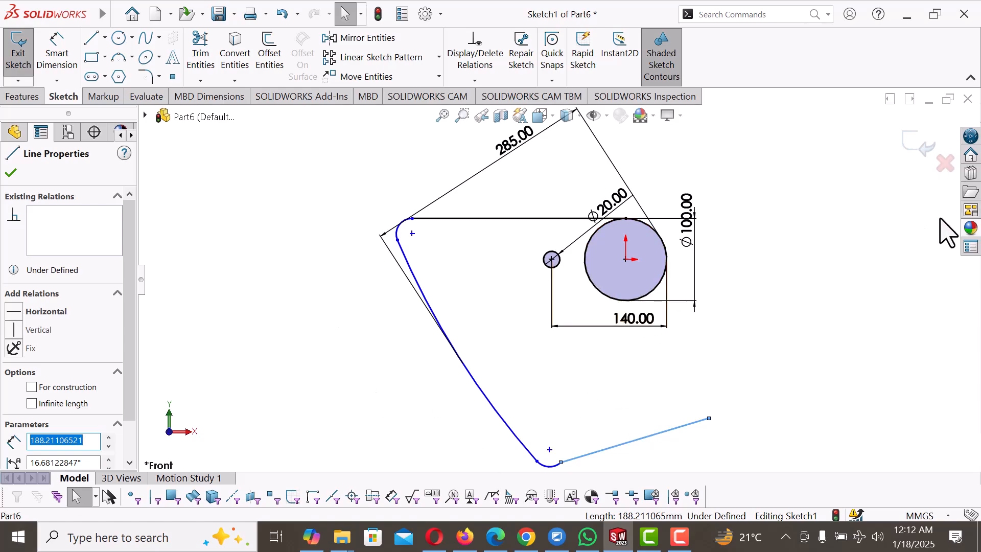
{"action": "left_click", "coordinate": [661, 286]}
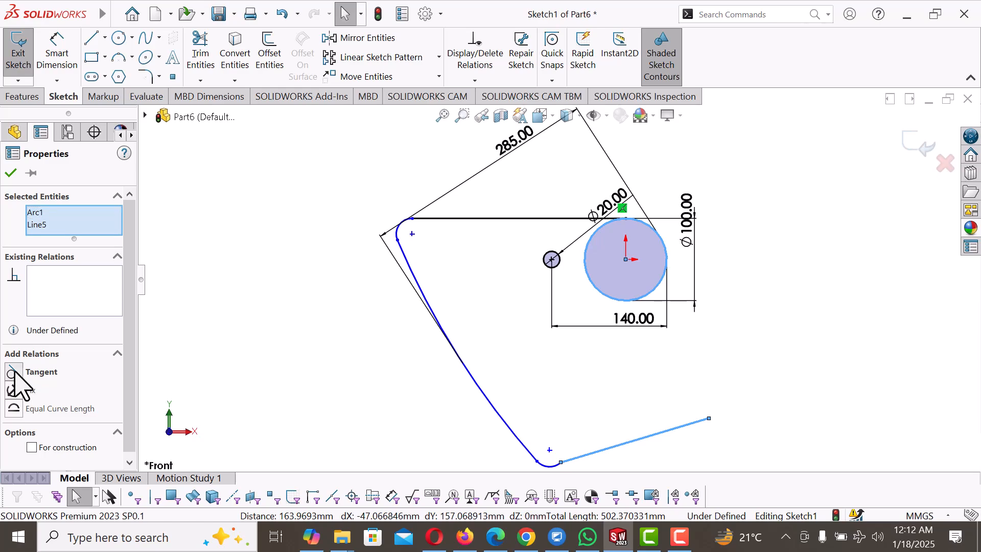
{"action": "left_click", "coordinate": [14, 372]}
{"action": "left_click", "coordinate": [723, 333]}
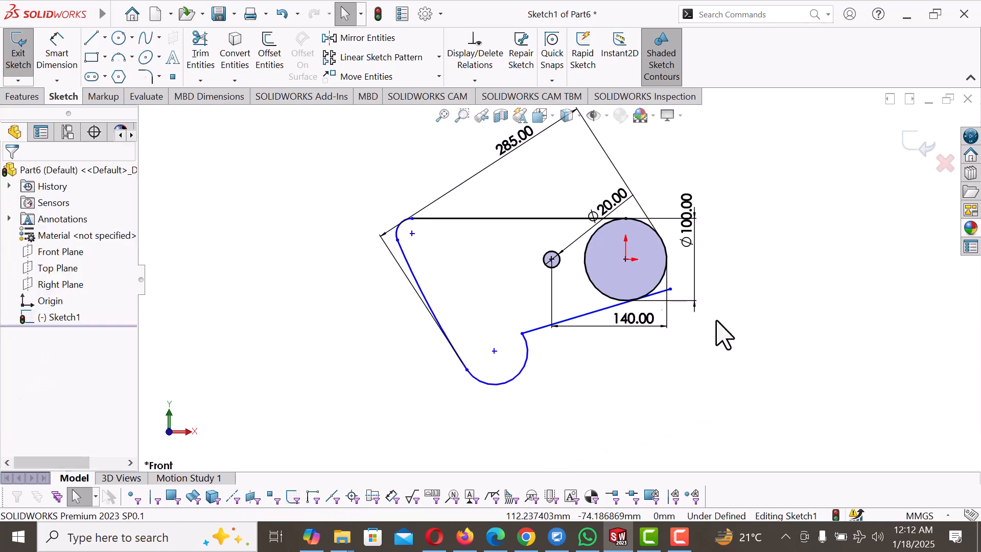
- Make the free end of the lower slanted line coincident with the large circle
{"action": "left_click", "coordinate": [670, 289]}
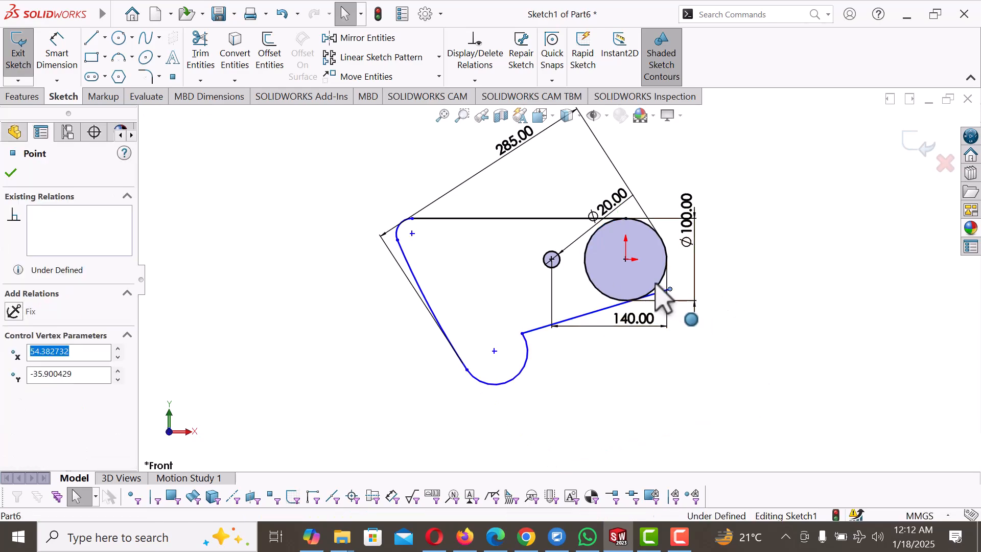
{"action": "left_click", "coordinate": [663, 288], "text": "ctrl"}
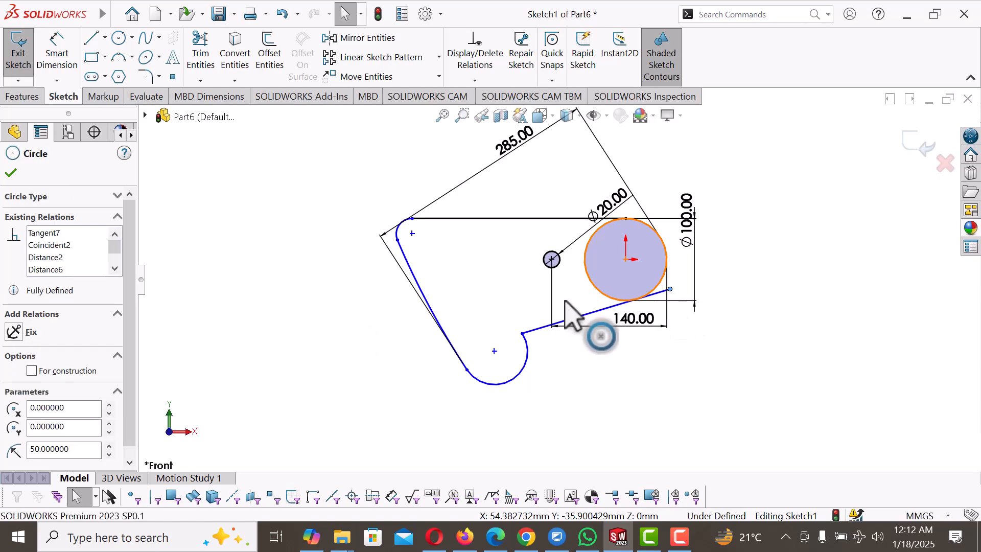
{"action": "left_click", "coordinate": [15, 391]}
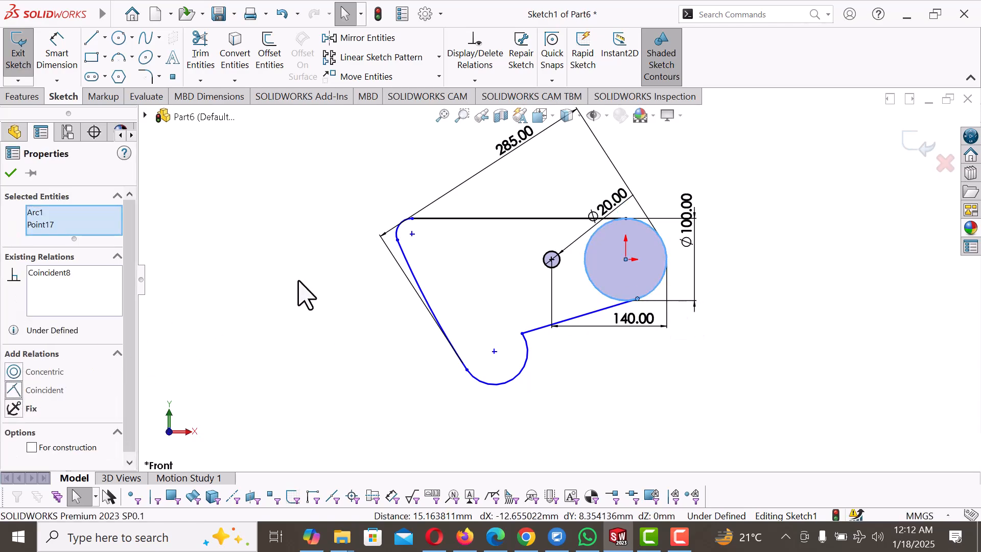
{"action": "left_click", "coordinate": [301, 292]}
- Move the long arc's lower end to about X -242, Y -90 mm and make the bottom arc tangent to the slanted line
{"action": "left_click_drag", "start_coordinate": [466, 369], "coordinate": [427, 333]}
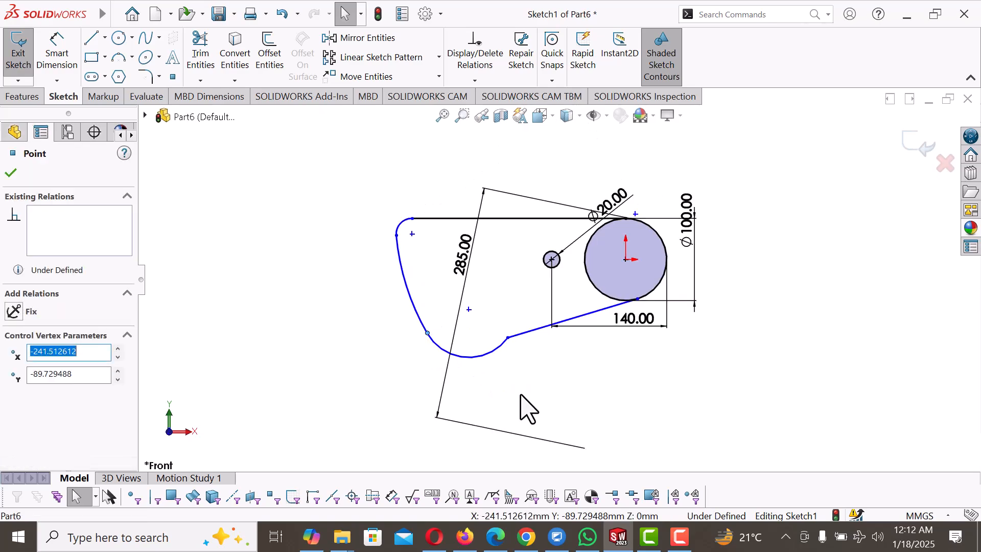
{"action": "left_click", "coordinate": [521, 353]}
{"action": "left_click", "coordinate": [523, 335]}
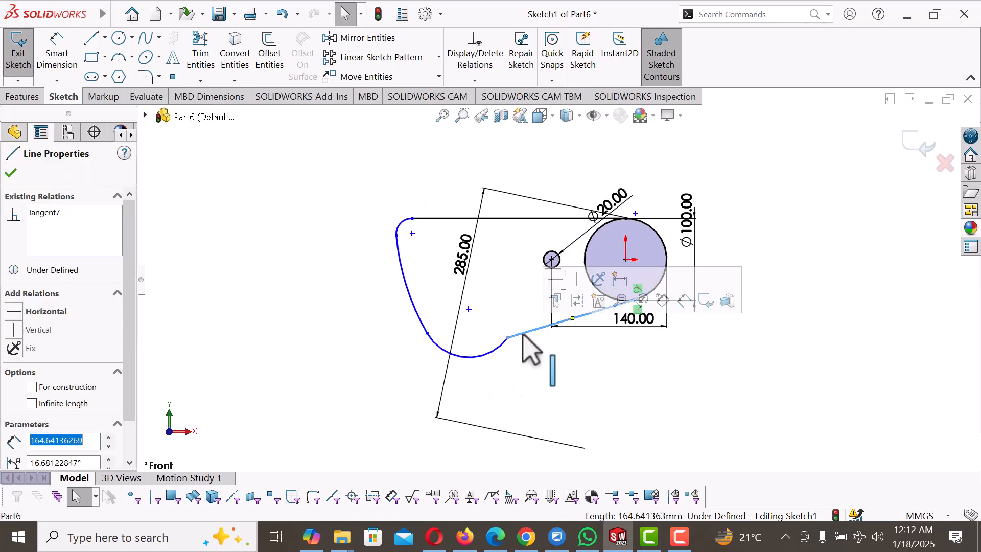
{"action": "left_click", "coordinate": [500, 347], "text": "ctrl"}
{"action": "left_click", "coordinate": [14, 372]}
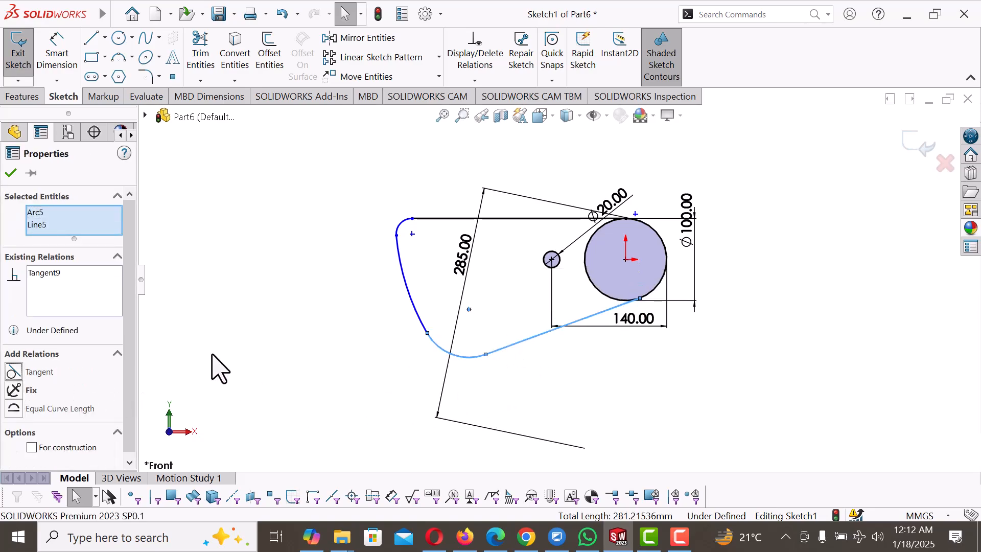
{"action": "key", "text": "Escape"}
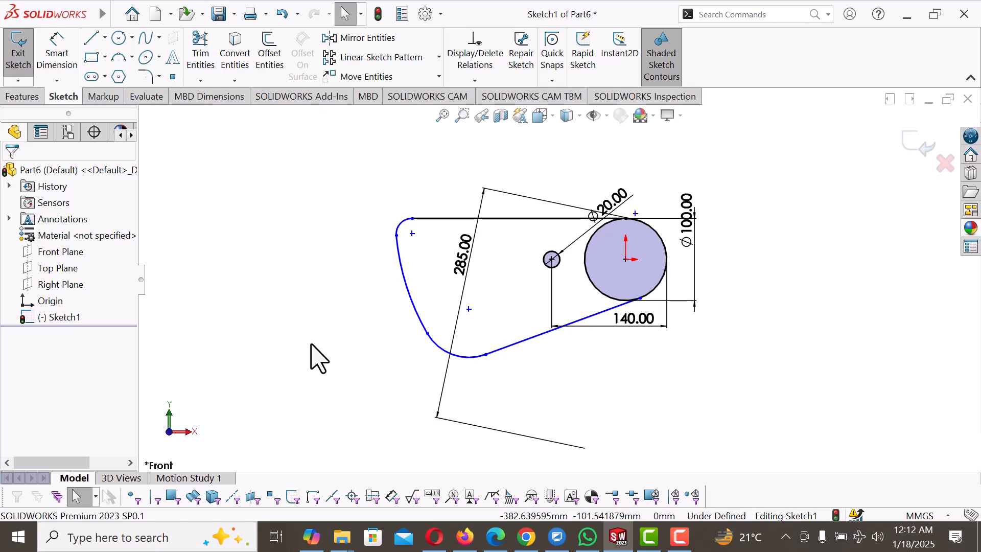
- Add a radius dimension to the long side arc and try to set it to 145 mm
{"action": "right_click_drag", "start_coordinate": [310, 344], "coordinate": [309, 268]}
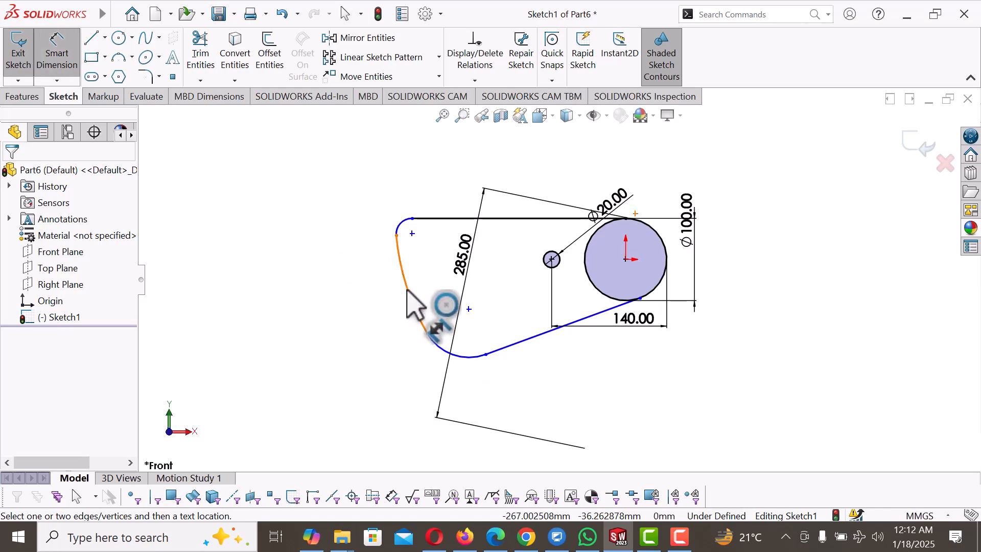
{"action": "left_click", "coordinate": [391, 301]}
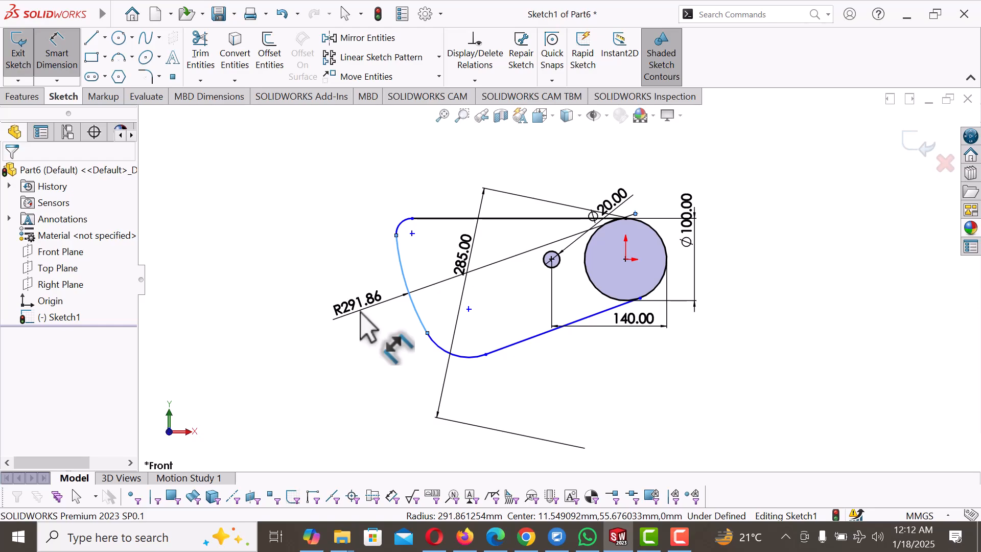
{"action": "left_click", "coordinate": [361, 313]}
{"action": "type", "text": "1"}
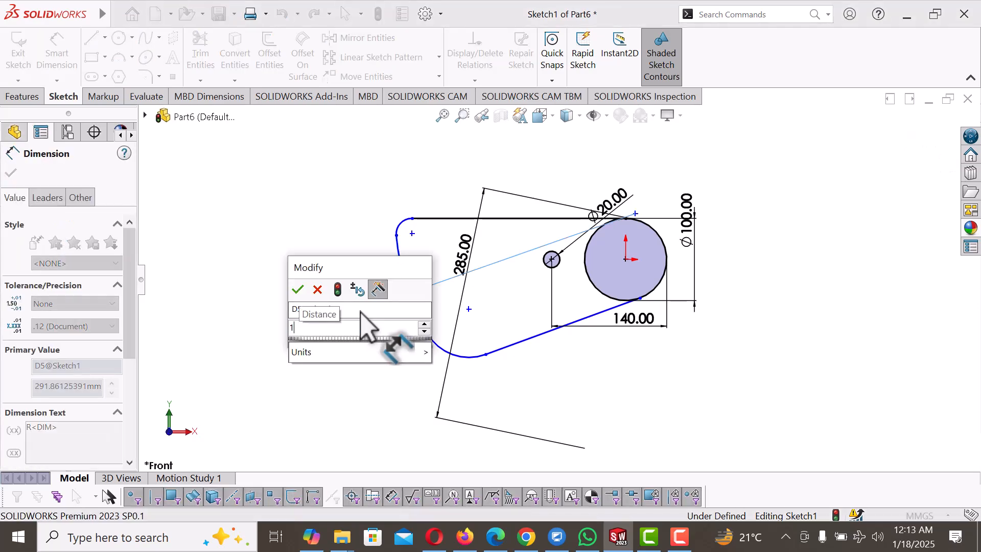
{"action": "type", "text": "45"}
{"action": "key", "text": "Return"}
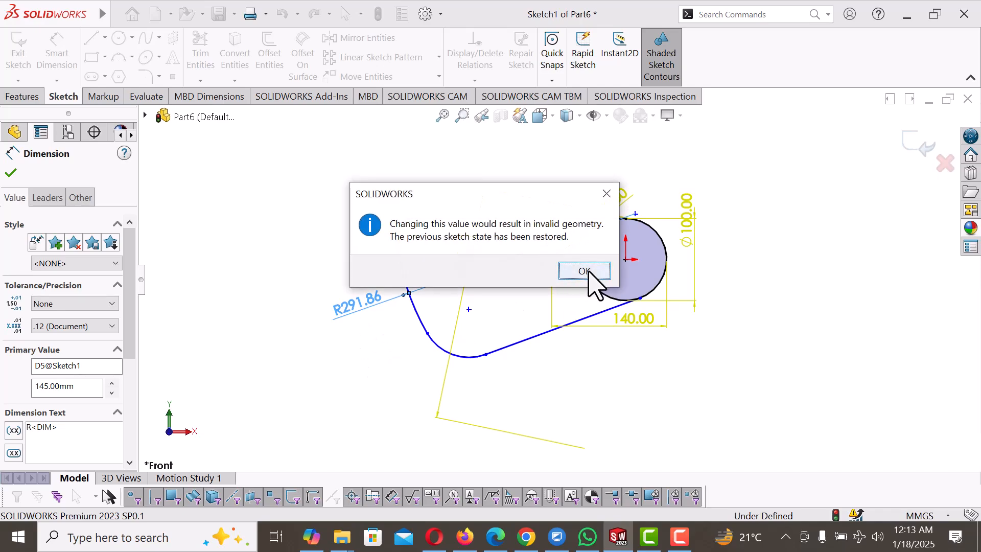
{"action": "left_click", "coordinate": [585, 271]}
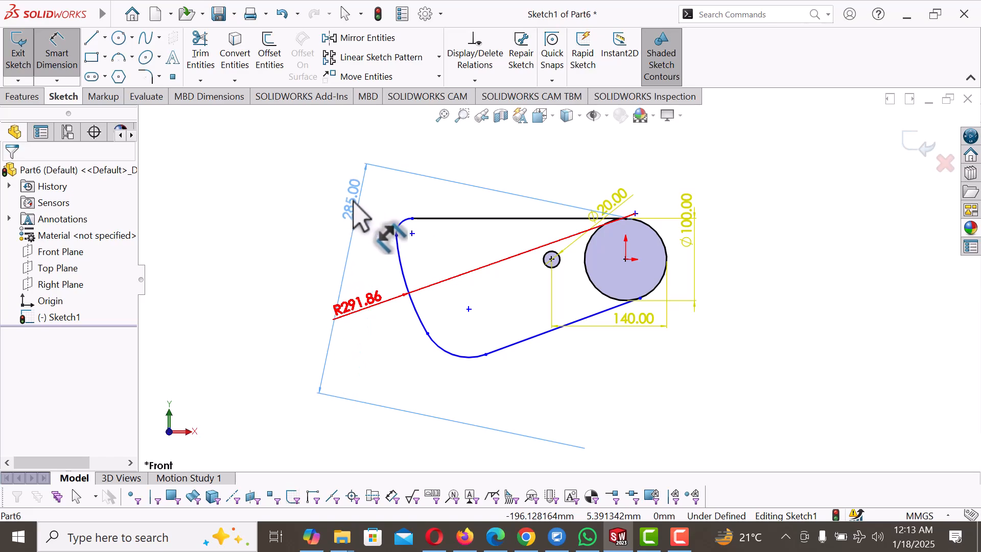
- Delete the 285 mm dimension and set the long side arc's radius to 145 mm
{"action": "left_click", "coordinate": [353, 201]}
{"action": "key", "text": "Delete"}
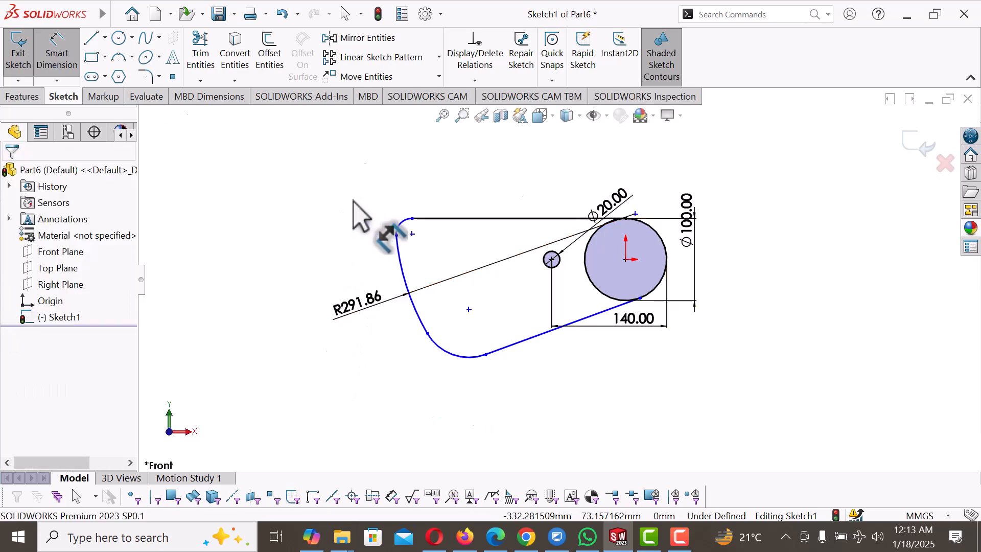
{"action": "left_click", "coordinate": [363, 306]}
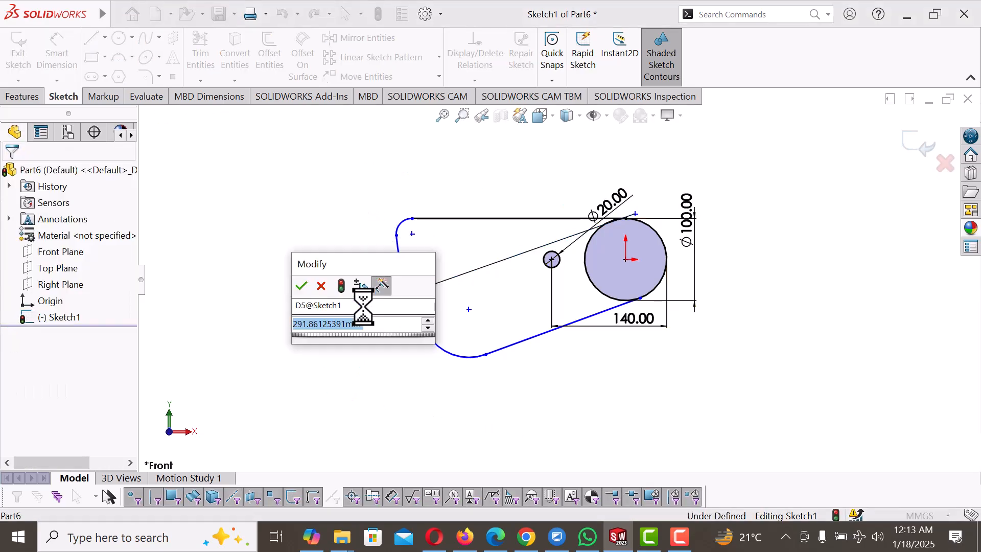
{"action": "type", "text": "145"}
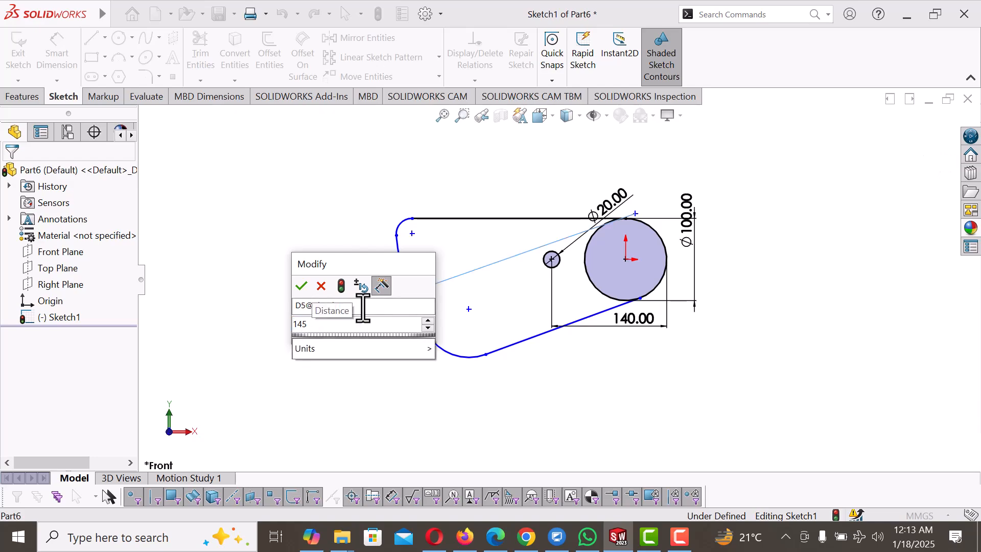
{"action": "key", "text": "Return"}
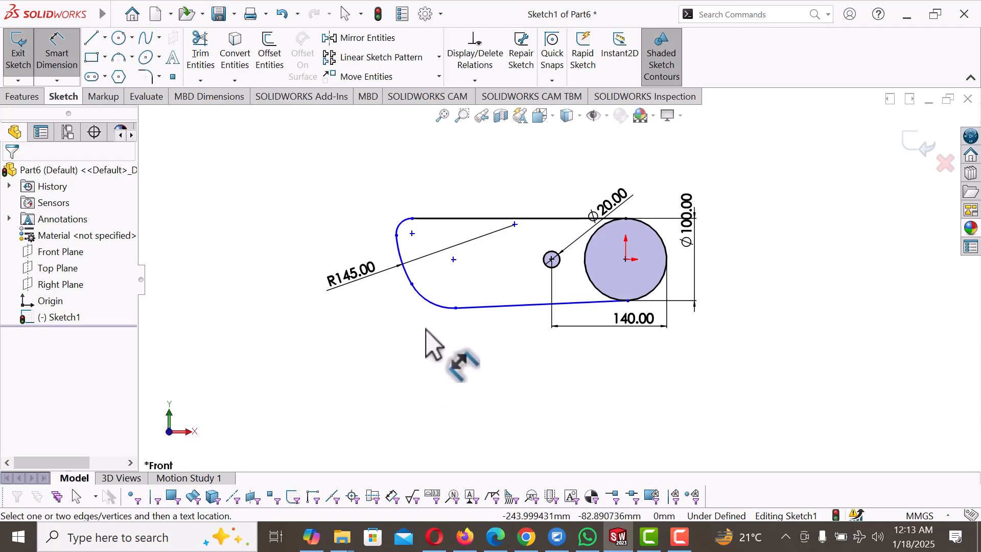
- Draw a construction line from the small circle's centre to the upper end of the 145 mm radius arc
{"action": "scroll", "coordinate": [511, 219], "scroll_direction": "down", "scroll_amount": 2}
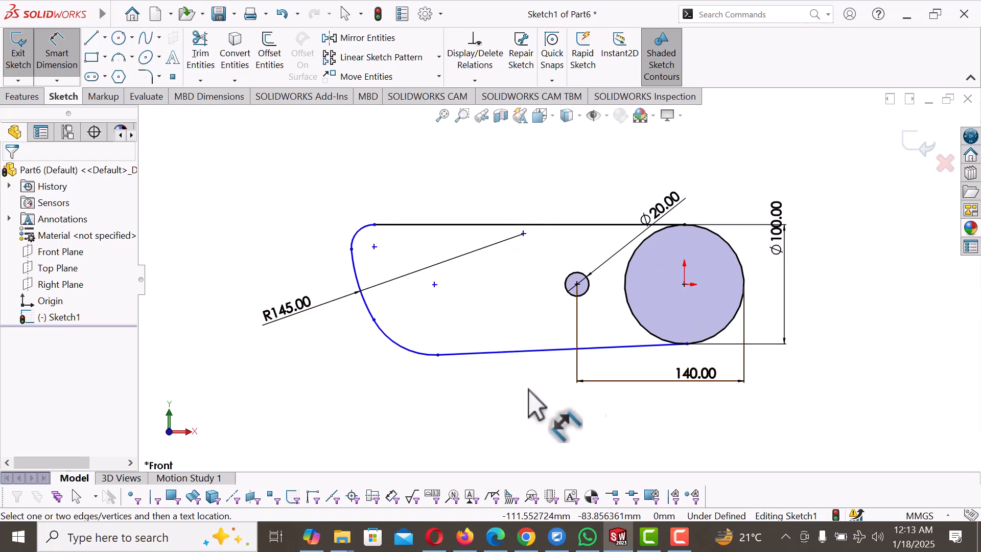
{"action": "key", "text": "l"}
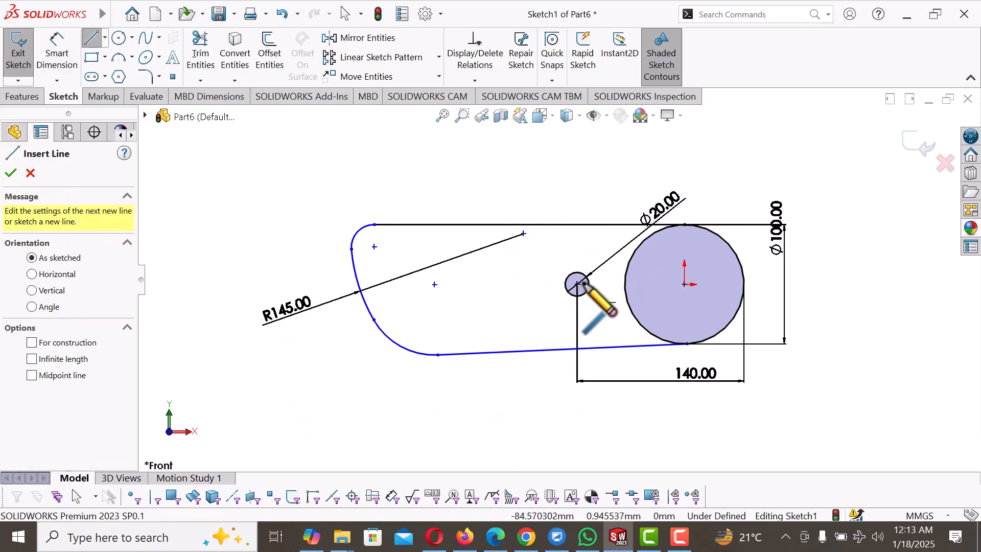
{"action": "left_click", "coordinate": [577, 285]}
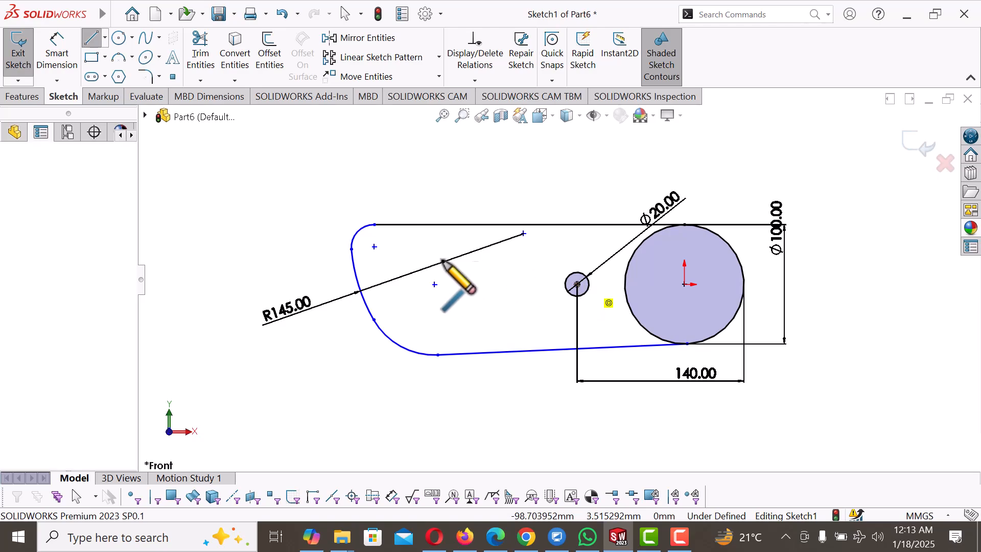
{"action": "left_click", "coordinate": [352, 250]}
{"action": "right_click", "coordinate": [351, 249]}
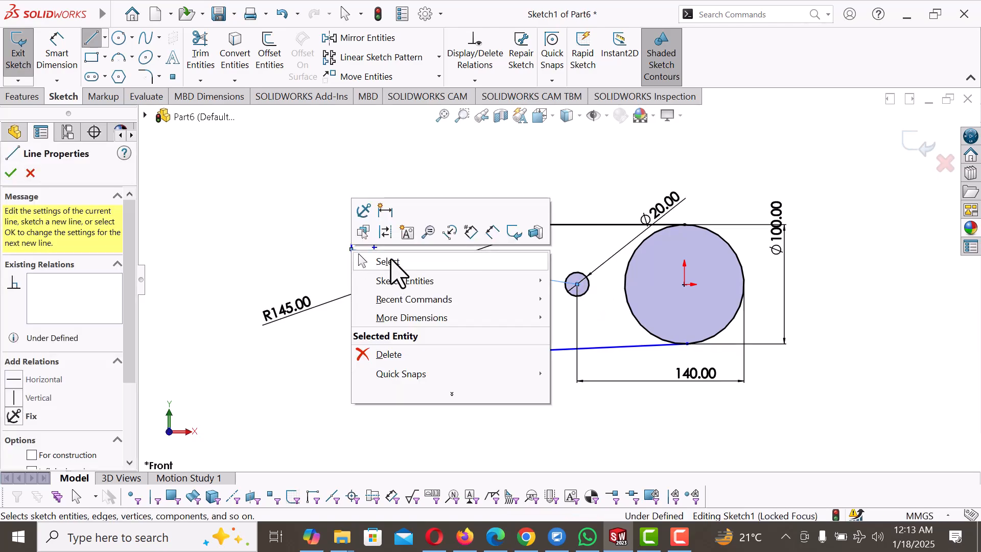
{"action": "left_click", "coordinate": [393, 235]}
{"action": "key", "text": "Escape"}
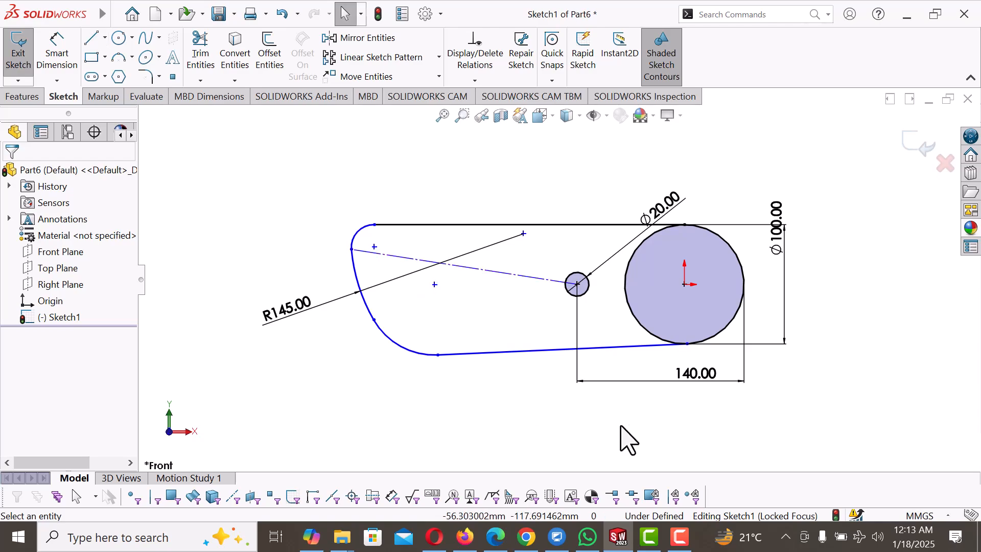
- Draw a construction line from the lower end of the 145 mm radius arc to the small circle's centre
{"action": "key", "text": "l"}
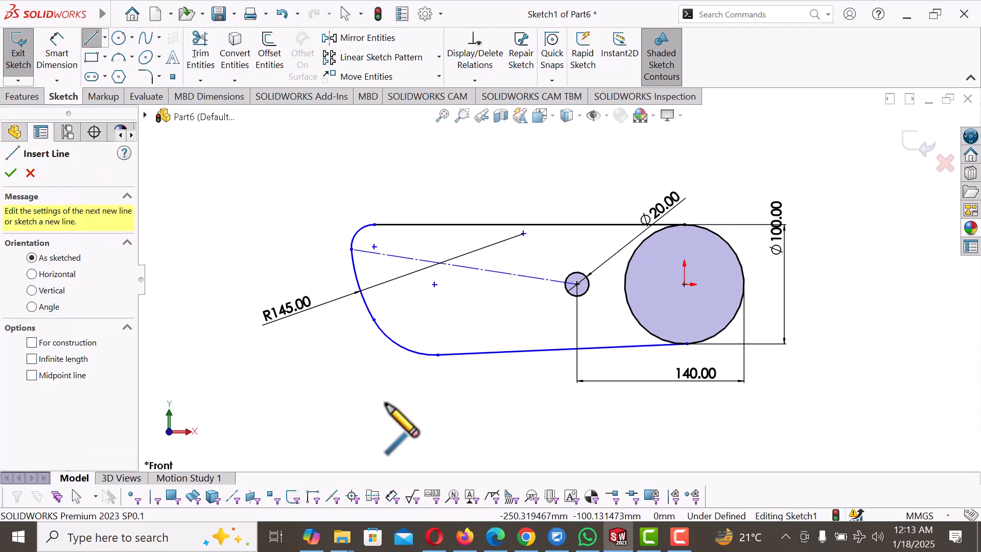
{"action": "left_click", "coordinate": [374, 320]}
{"action": "left_click", "coordinate": [577, 285]}
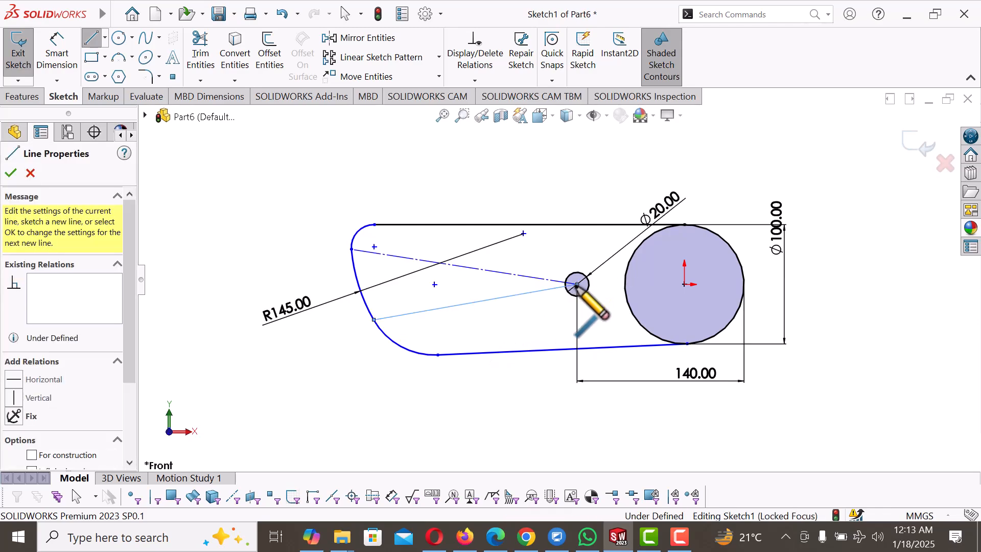
{"action": "right_click", "coordinate": [577, 285]}
{"action": "left_click", "coordinate": [623, 272]}
{"action": "key", "text": "Escape"}
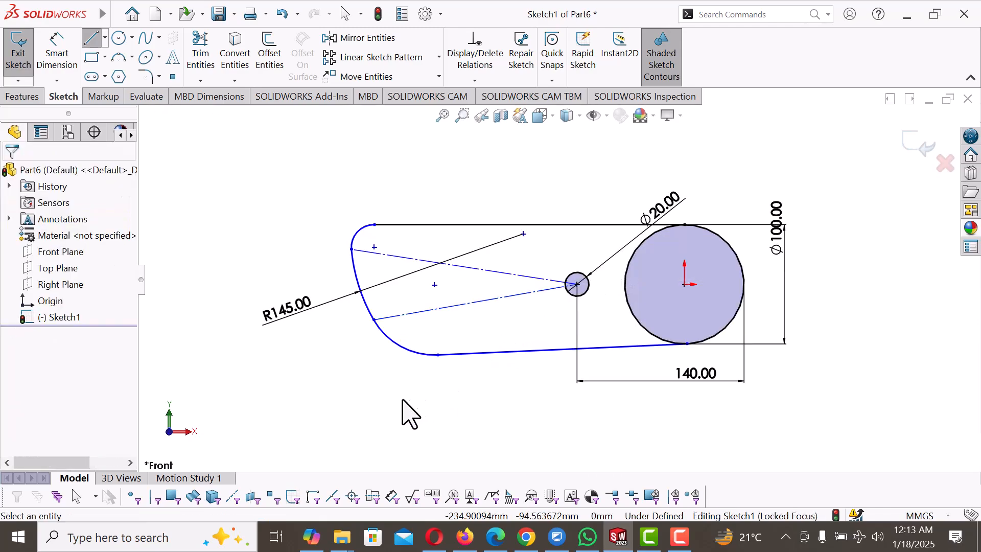
- Dimension the angle between the two construction lines as 42 degrees
{"action": "right_click_drag", "start_coordinate": [387, 340], "coordinate": [369, 214]}
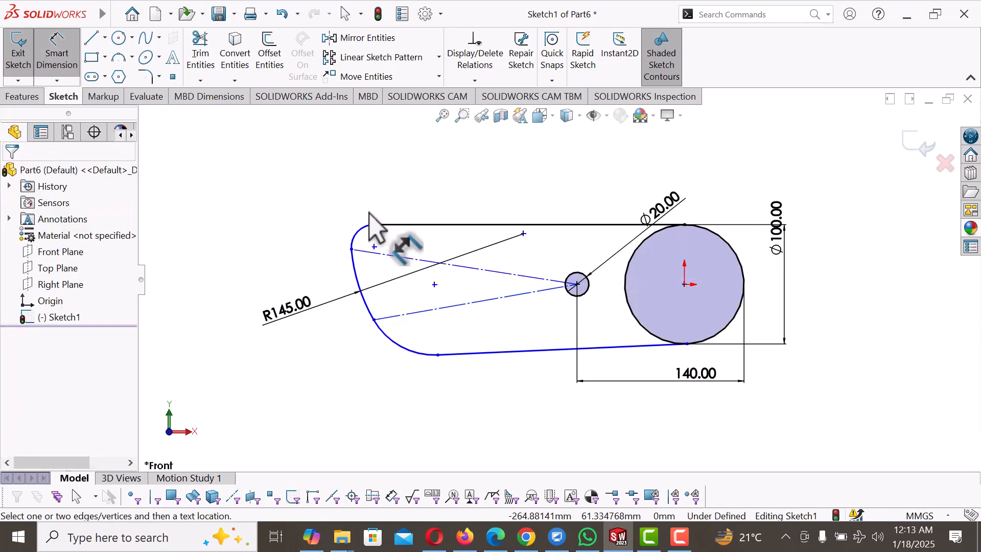
{"action": "left_click", "coordinate": [395, 315]}
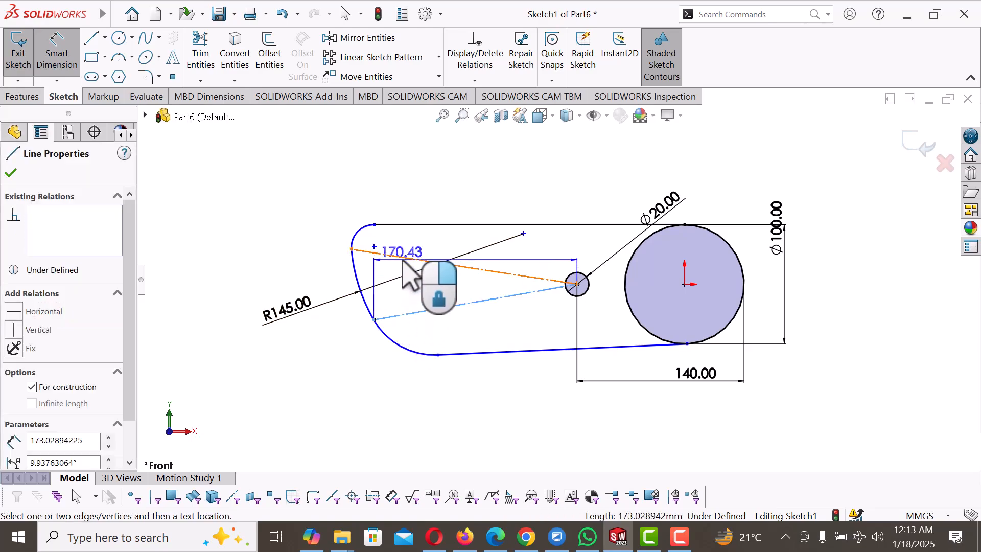
{"action": "left_click", "coordinate": [402, 258]}
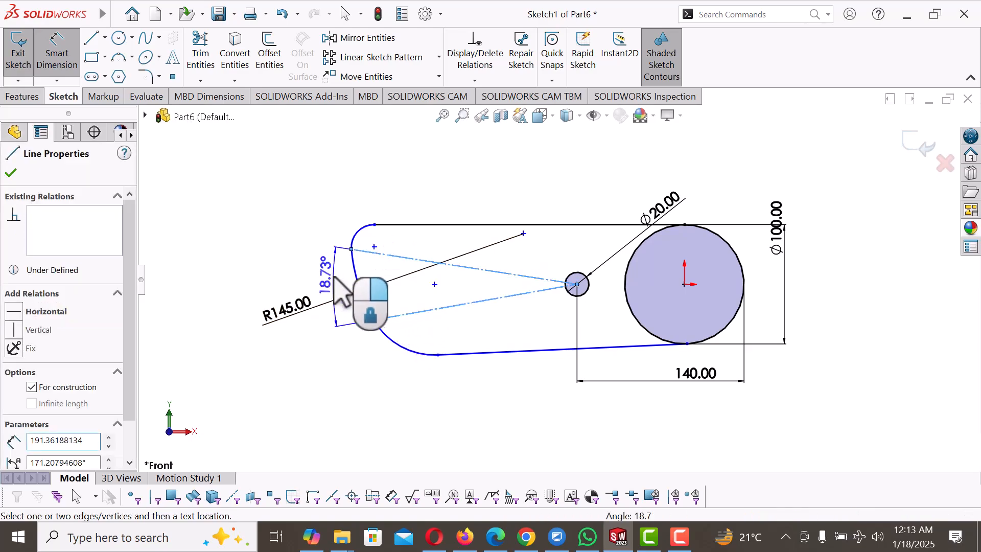
{"action": "left_click", "coordinate": [338, 291]}
{"action": "type", "text": "42"}
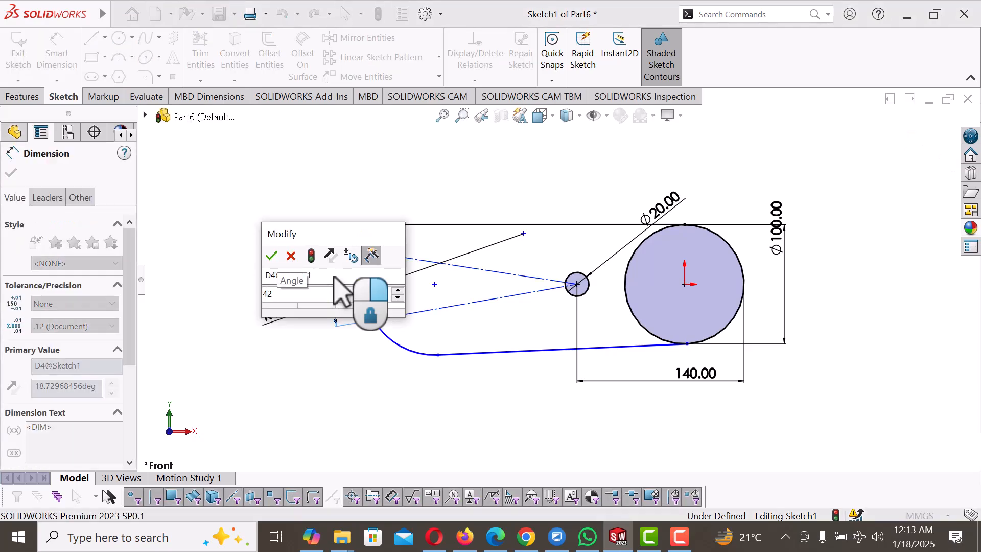
{"action": "key", "text": "Return"}
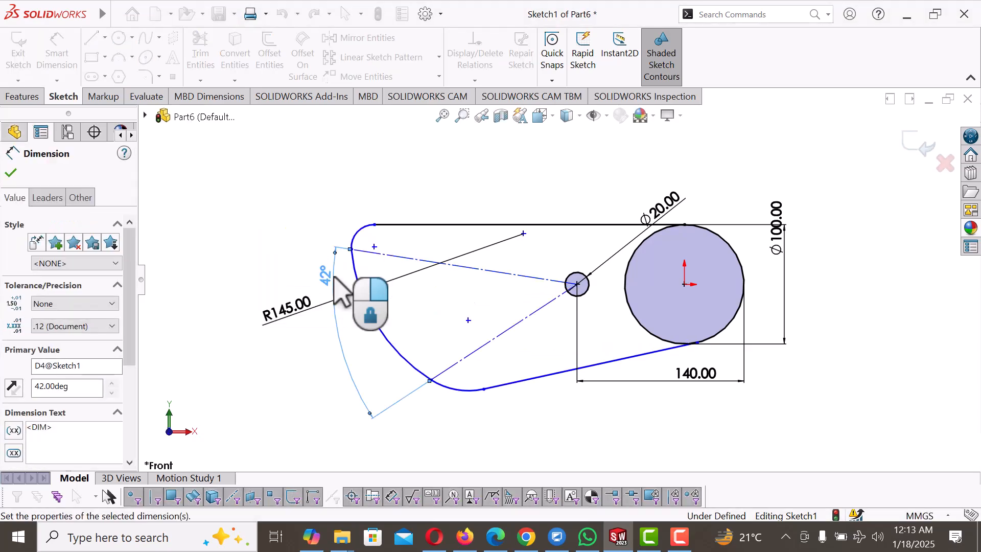
{"action": "left_click", "coordinate": [374, 363]}
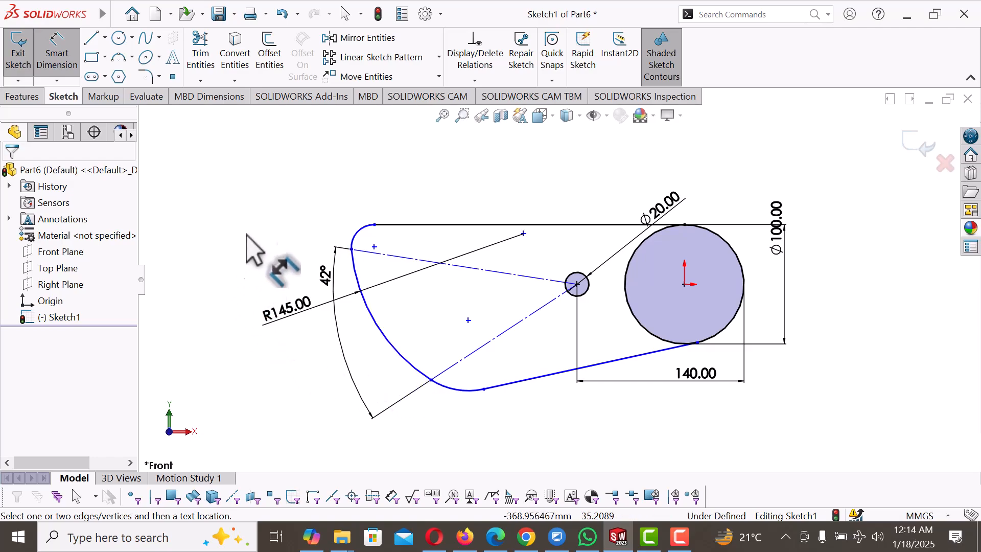
{"action": "right_click", "coordinate": [255, 194]}
{"action": "left_click", "coordinate": [305, 237]}
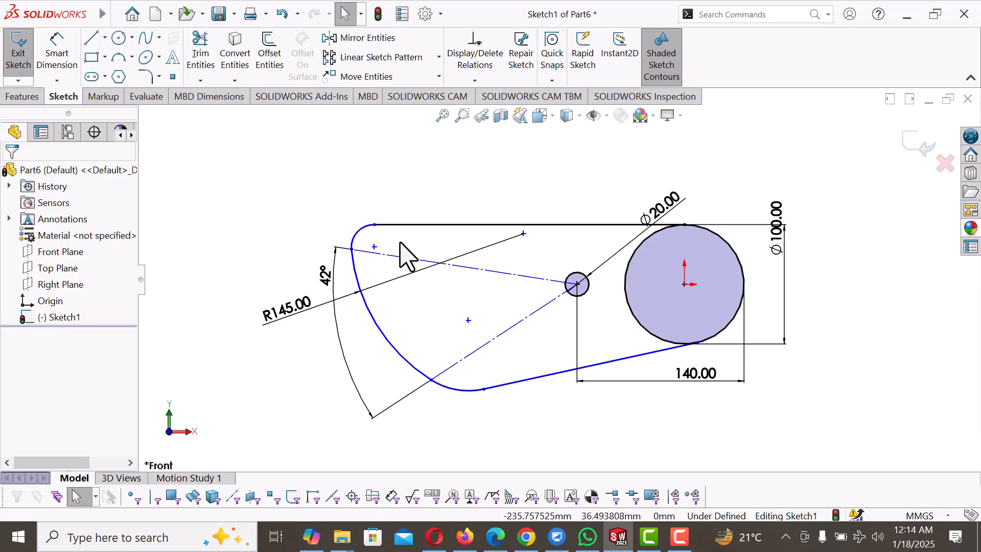
- Move the upper corner arc's centre inward to about X -232, Y 31 mm to reshape the profile
{"action": "mouse_move", "coordinate": [376, 246]}
{"action": "left_mouse_down"}
{"action": "mouse_move", "coordinate": [437, 259]}
{"action": "mouse_move", "coordinate": [350, 258]}
{"action": "mouse_move", "coordinate": [407, 249]}
{"action": "left_mouse_up"}
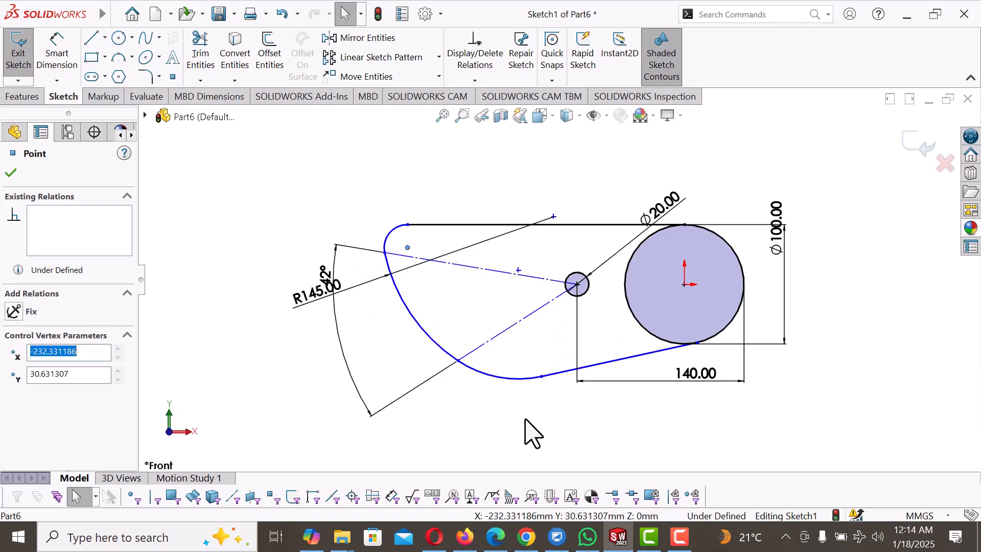
- Check the existing relations between the lower tangent line's end point and the large circle
{"action": "left_click", "coordinate": [531, 454]}
{"action": "left_click", "coordinate": [697, 343]}
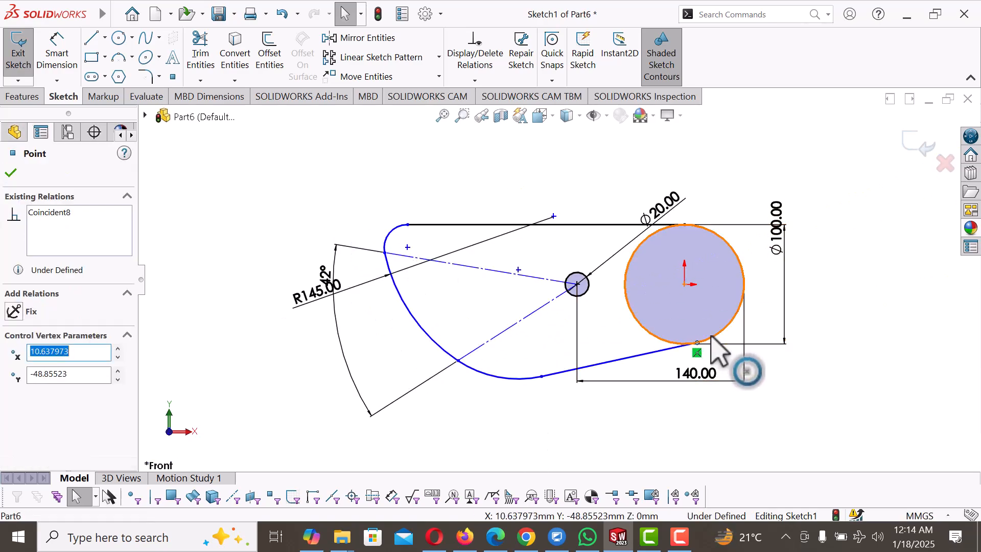
{"action": "left_click", "coordinate": [712, 336]}
{"action": "left_click", "coordinate": [697, 343], "text": "ctrl"}
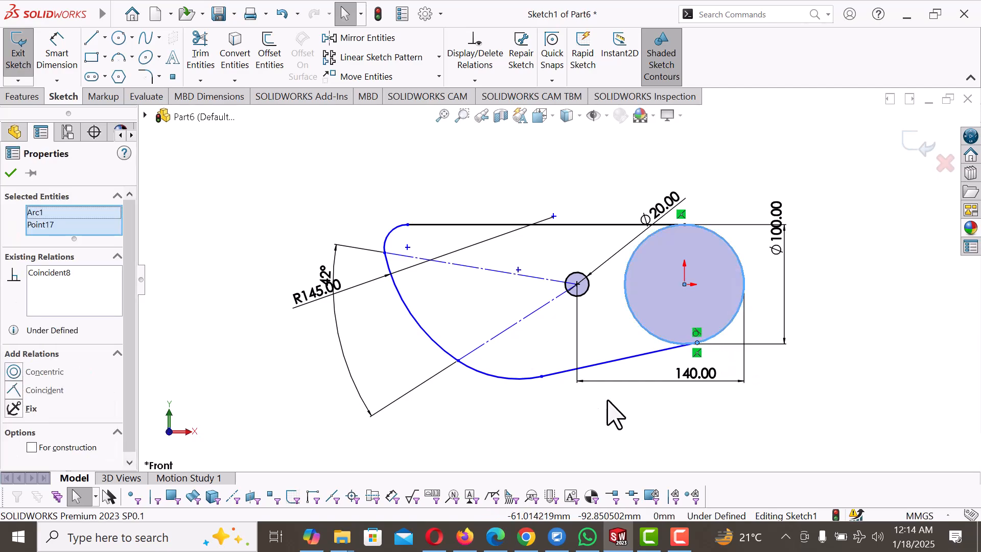
{"action": "left_click", "coordinate": [587, 423]}
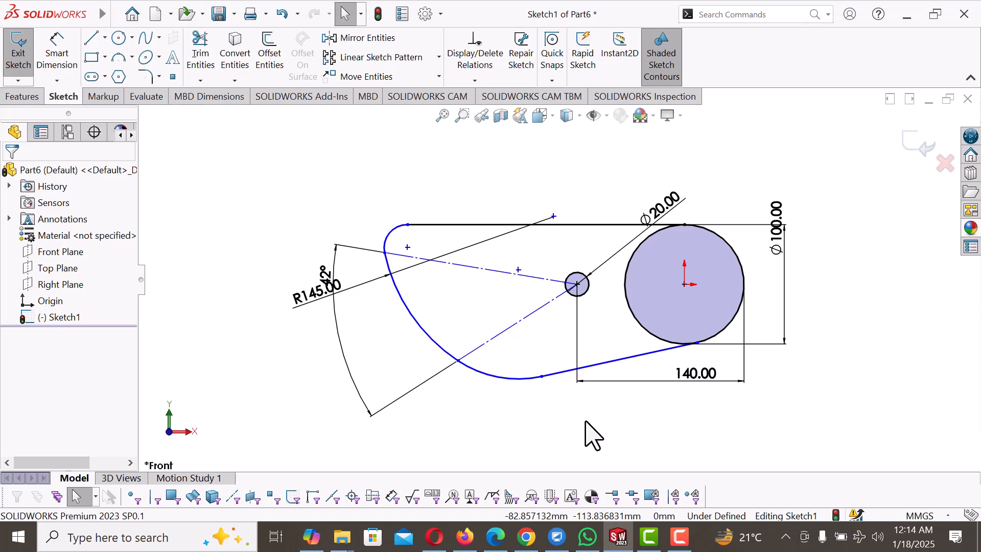
- Dimension the angle between the upper construction line and the profile's top horizontal line as 7 degrees
{"action": "right_click_drag", "start_coordinate": [532, 454], "coordinate": [524, 358]}
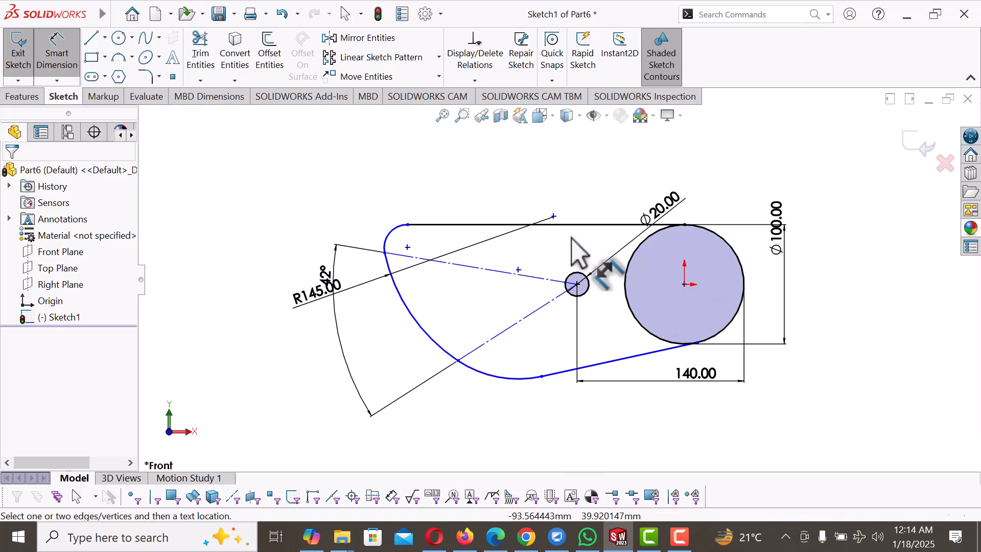
{"action": "scroll", "coordinate": [586, 245], "scroll_direction": "down", "scroll_amount": 2}
{"action": "left_click", "coordinate": [516, 301]}
{"action": "left_click", "coordinate": [520, 225]}
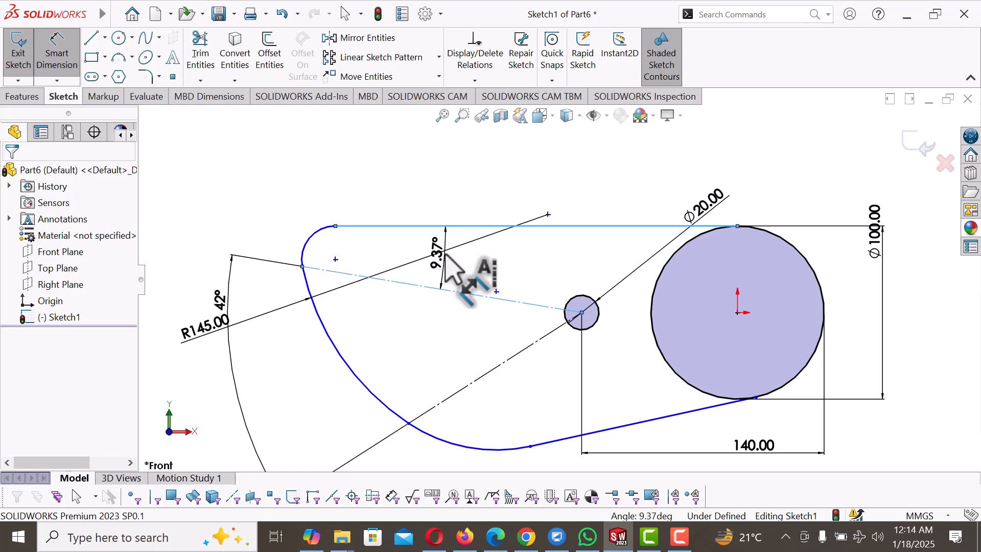
{"action": "left_click", "coordinate": [445, 254]}
{"action": "type", "text": "7"}
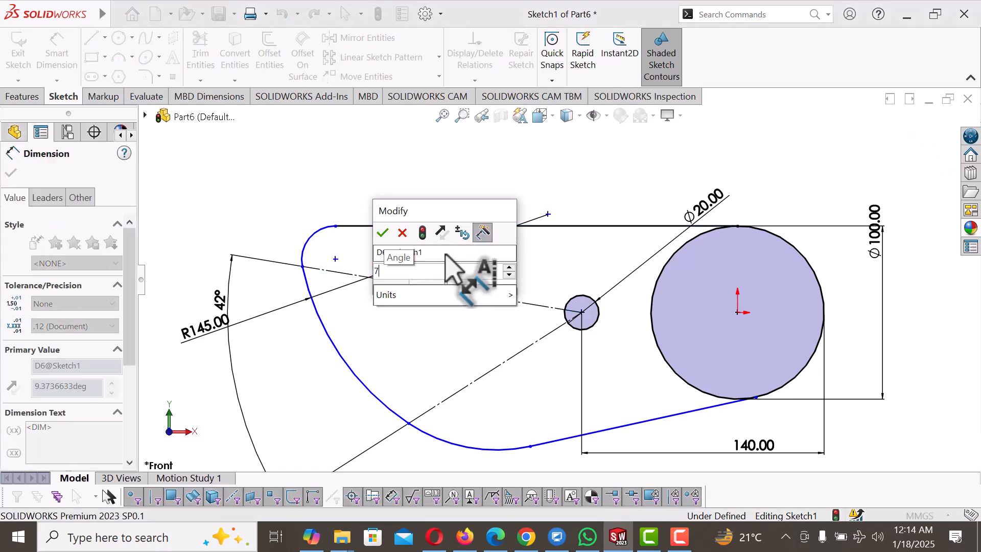
{"action": "key", "text": "Return"}
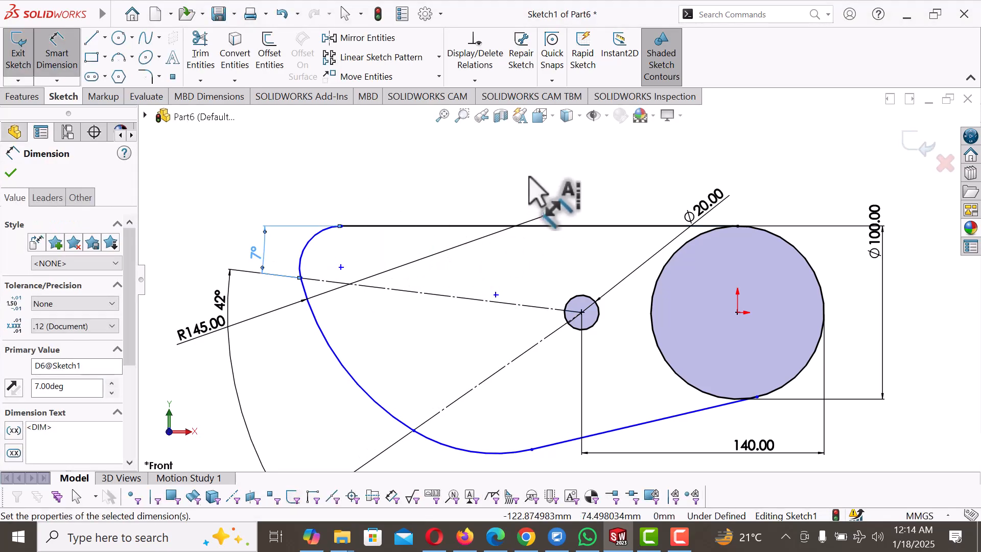
{"action": "left_click", "coordinate": [535, 166]}
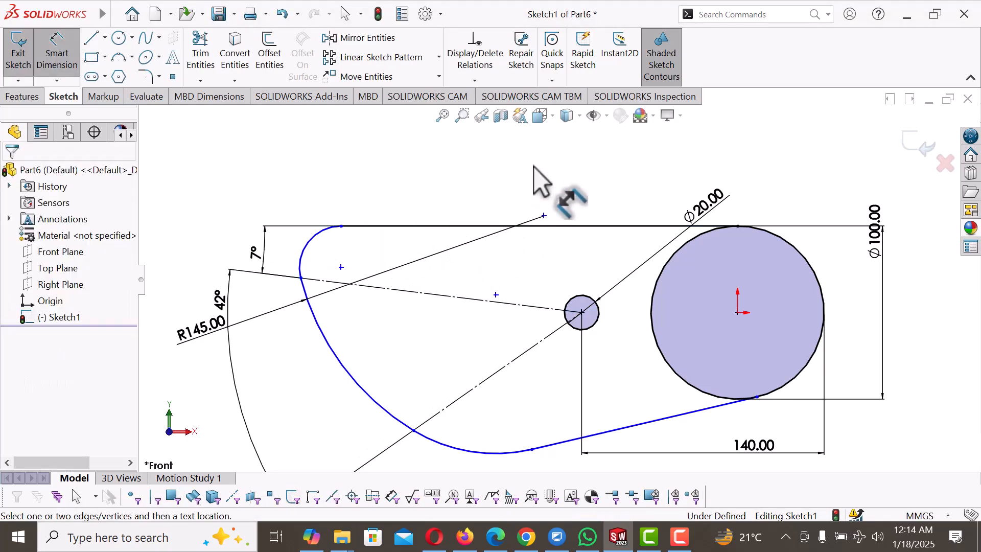
{"action": "left_click", "coordinate": [583, 312]}
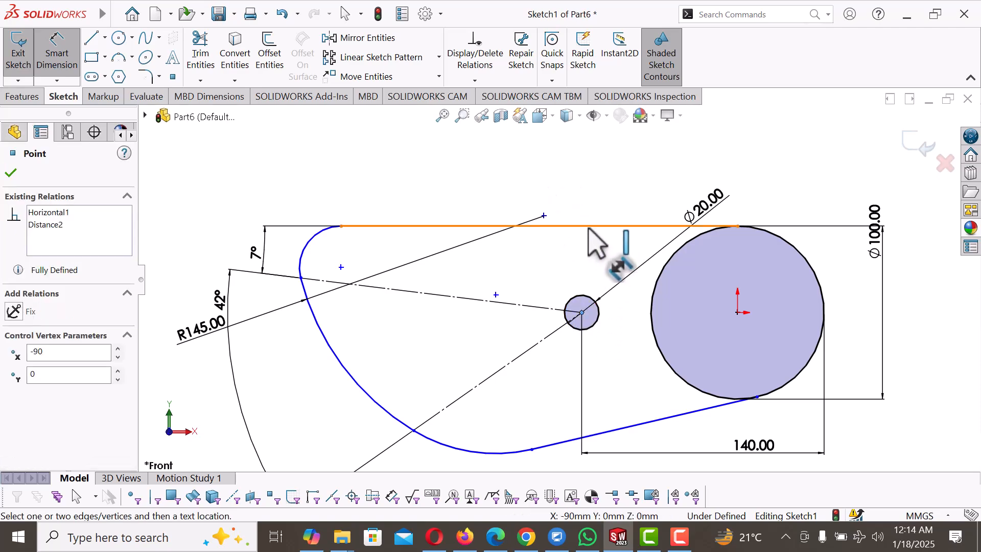
{"action": "left_click", "coordinate": [585, 226]}
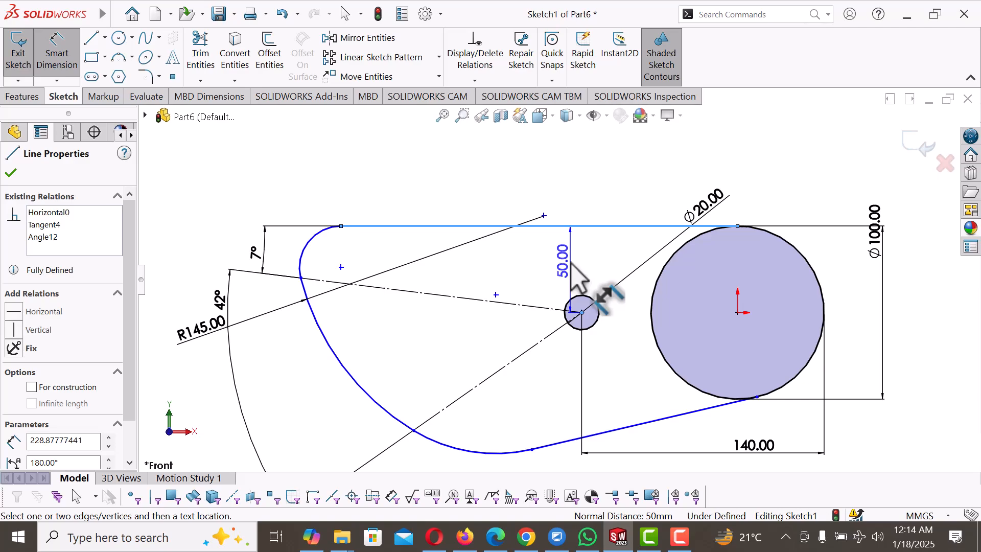
{"action": "key", "text": "Escape"}
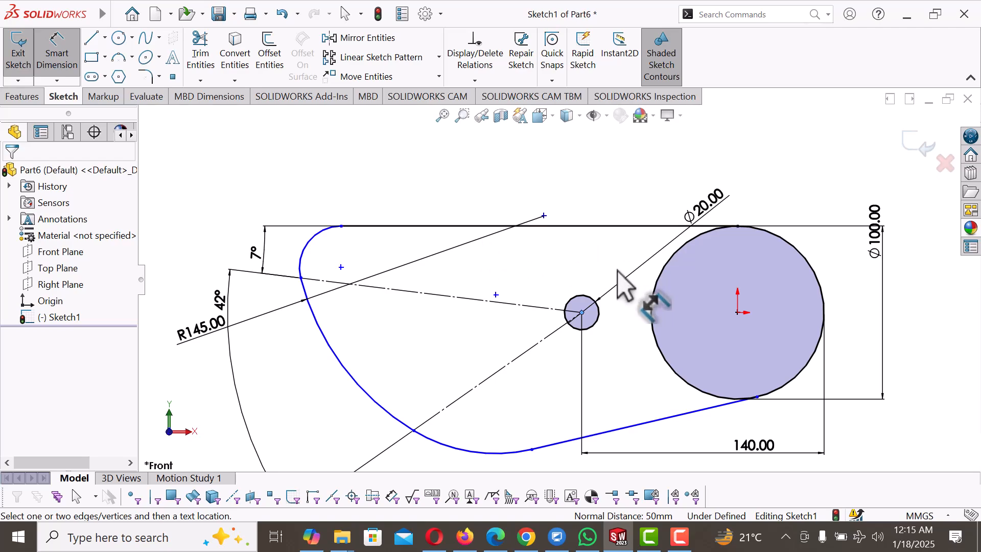
{"action": "key", "text": "Escape"}
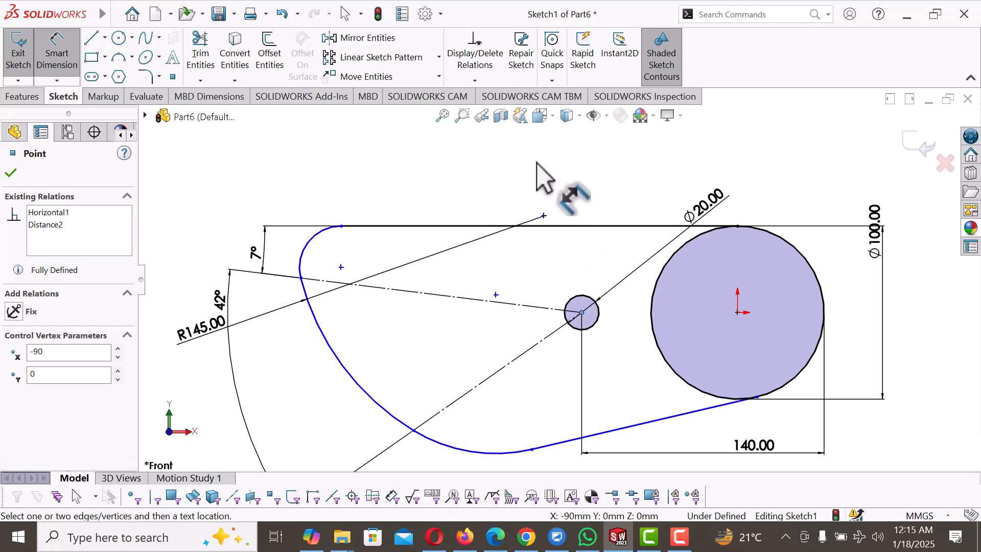
{"action": "key", "text": "f"}
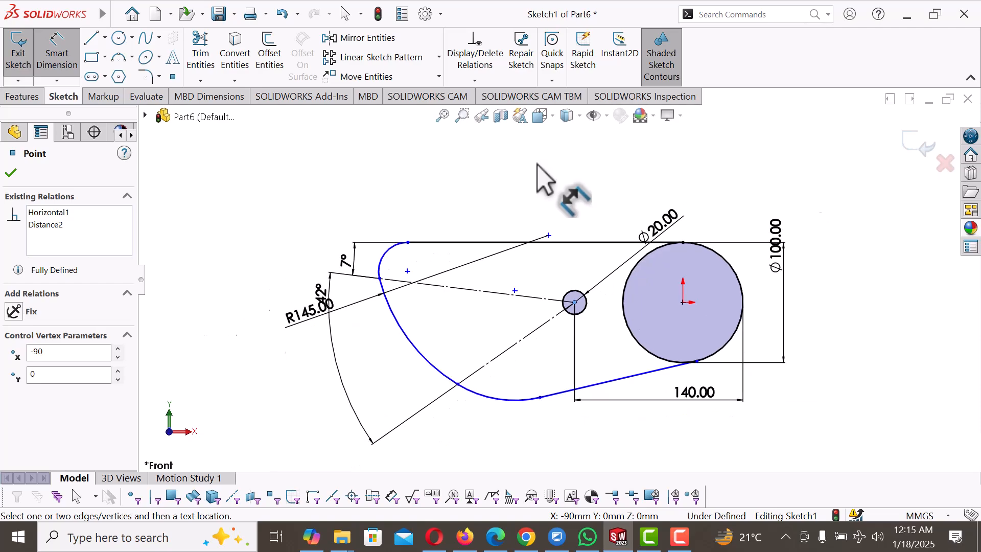
{"action": "right_click", "coordinate": [548, 203]}
{"action": "left_click", "coordinate": [573, 250]}
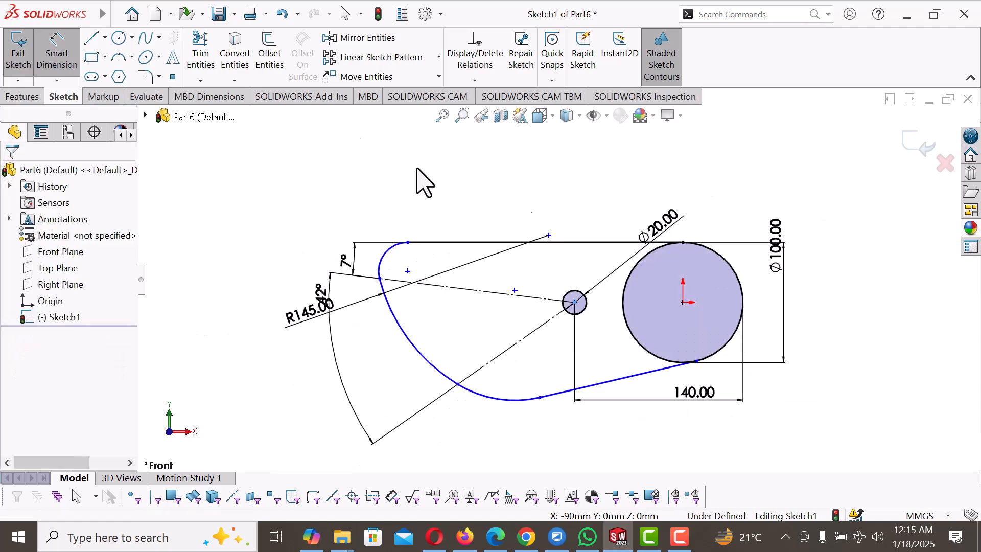
- Trim away the large circle's inner arc between the two tangent lines so the outer profile forms one closed contour
{"action": "left_click", "coordinate": [199, 56]}
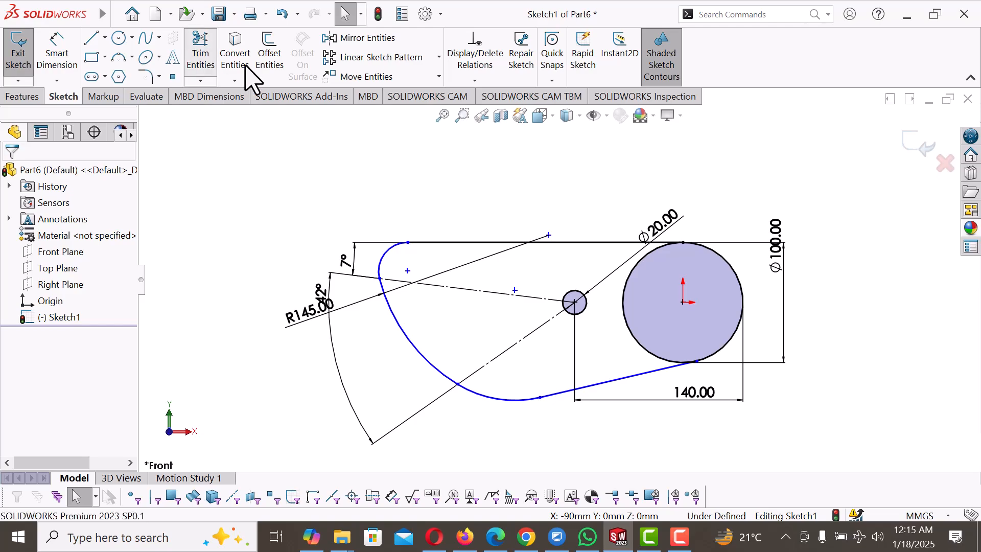
{"action": "scroll", "coordinate": [651, 301], "scroll_direction": "down", "scroll_amount": 3}
{"action": "left_click_drag", "start_coordinate": [613, 394], "coordinate": [652, 350]}
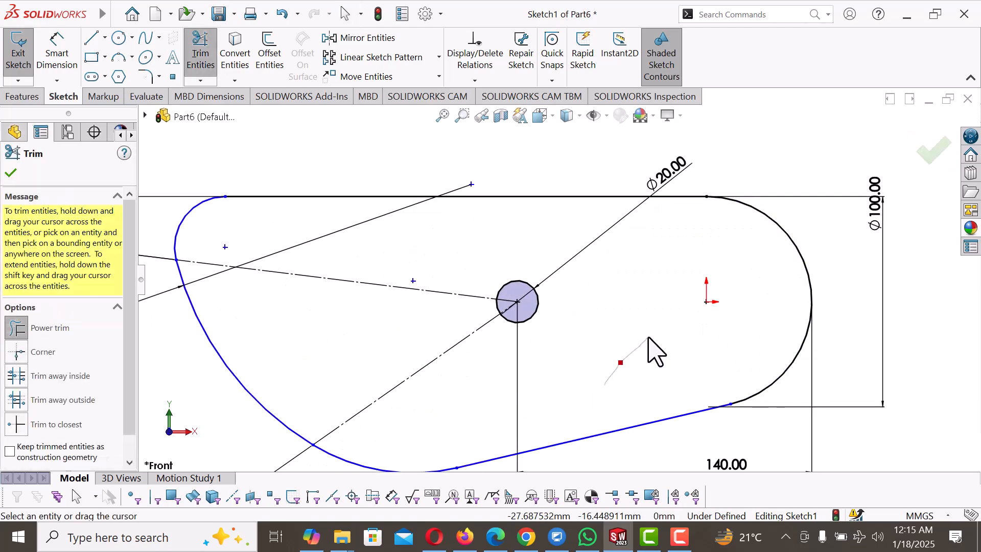
{"action": "left_click", "coordinate": [11, 173]}
{"action": "scroll", "coordinate": [613, 187], "scroll_direction": "up", "scroll_amount": 4}
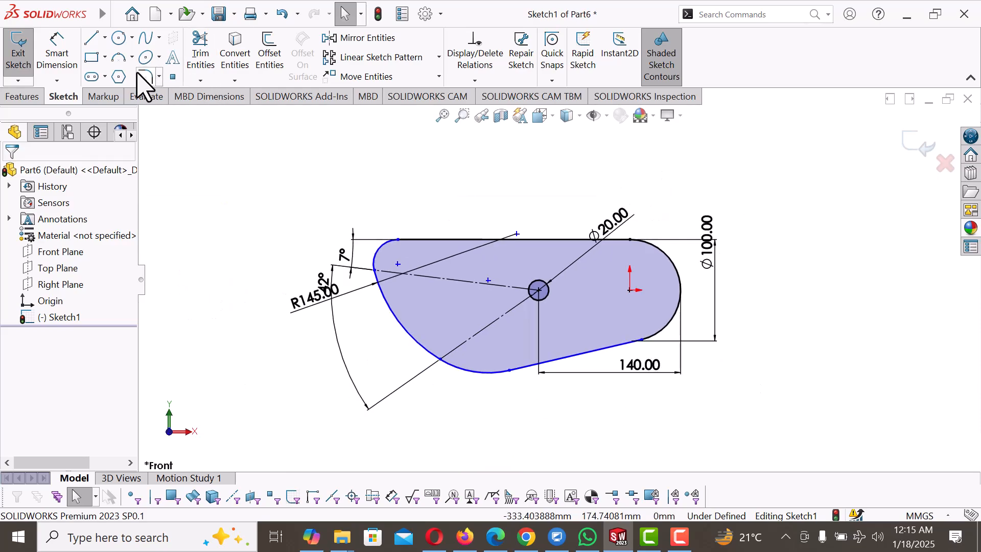
- Sketch a corner rectangle about 24 by 22 mm between the small circle and the origin
{"action": "left_click", "coordinate": [93, 58]}
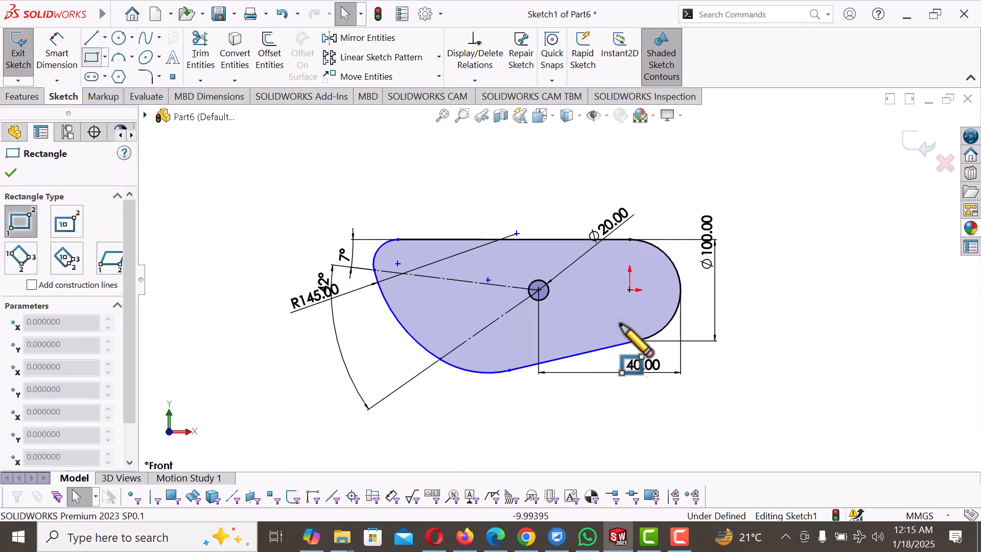
{"action": "scroll", "coordinate": [618, 319], "scroll_direction": "down", "scroll_amount": 2}
{"action": "left_click", "coordinate": [569, 249]}
{"action": "left_click", "coordinate": [612, 287]}
{"action": "right_click", "coordinate": [611, 288]}
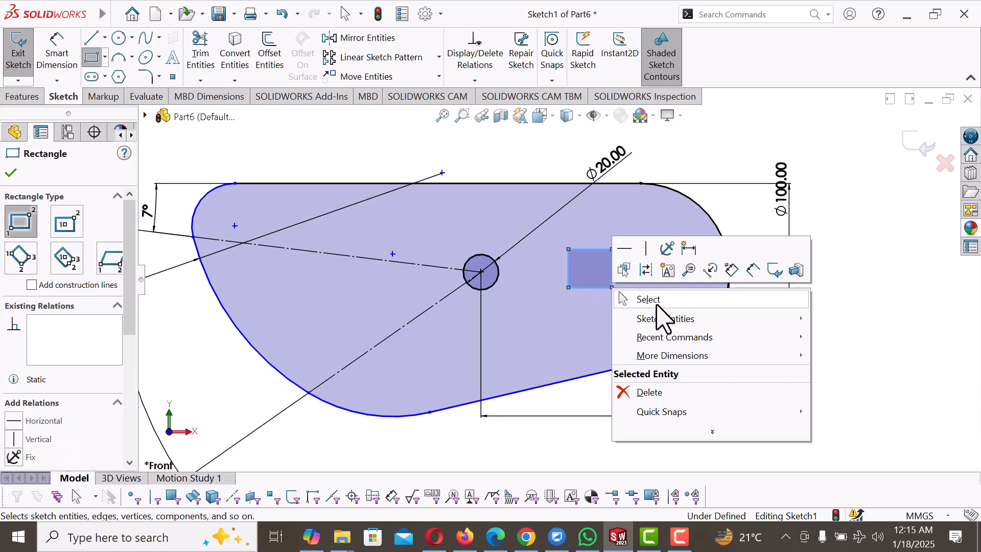
{"action": "left_click", "coordinate": [641, 300]}
- Dimension the rectangle's top edge as 50 mm
{"action": "right_click_drag", "start_coordinate": [786, 351], "coordinate": [786, 249]}
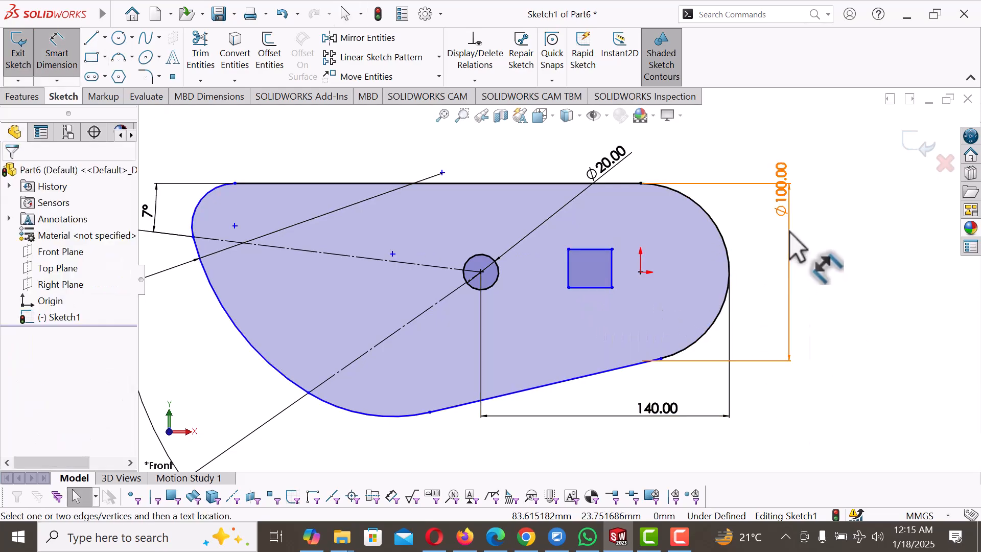
{"action": "left_click", "coordinate": [589, 249]}
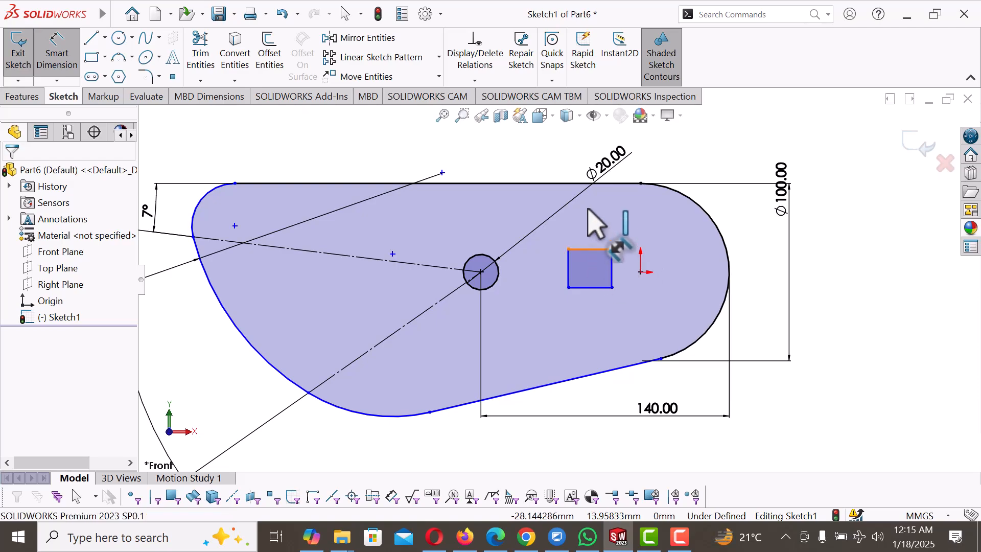
{"action": "left_click", "coordinate": [575, 149]}
{"action": "type", "text": "20"}
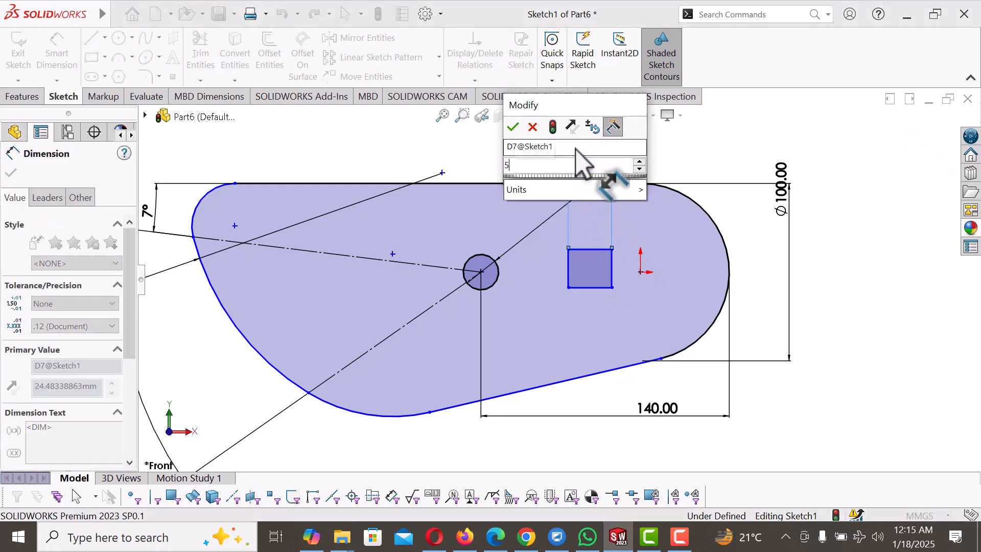
{"action": "key", "text": "Return"}
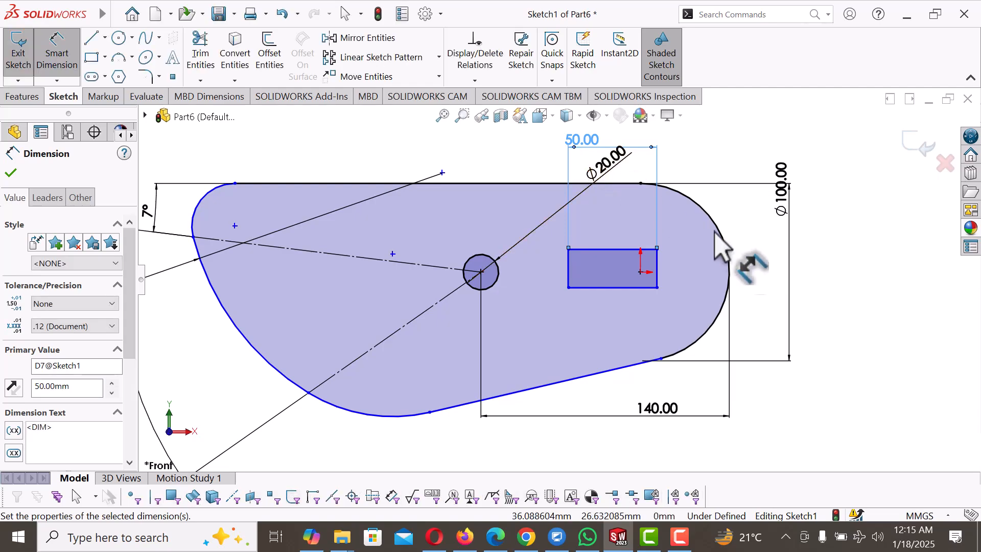
- Dimension the horizontal distance from the rectangle's edge nearest the rounded end to the outermost point of the large arc as 25 mm
{"action": "left_click", "coordinate": [657, 279]}
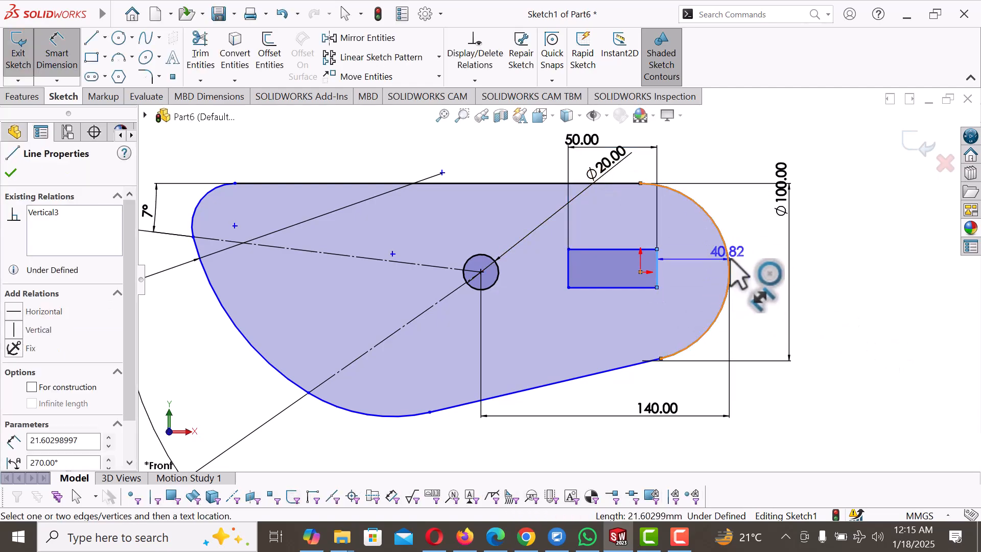
{"action": "left_click", "coordinate": [730, 258]}
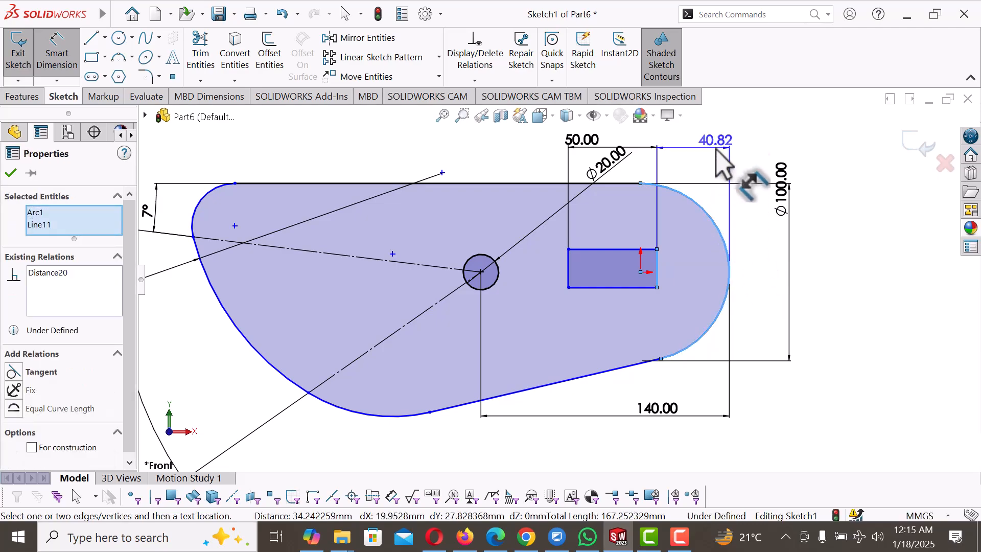
{"action": "left_click", "coordinate": [715, 147]}
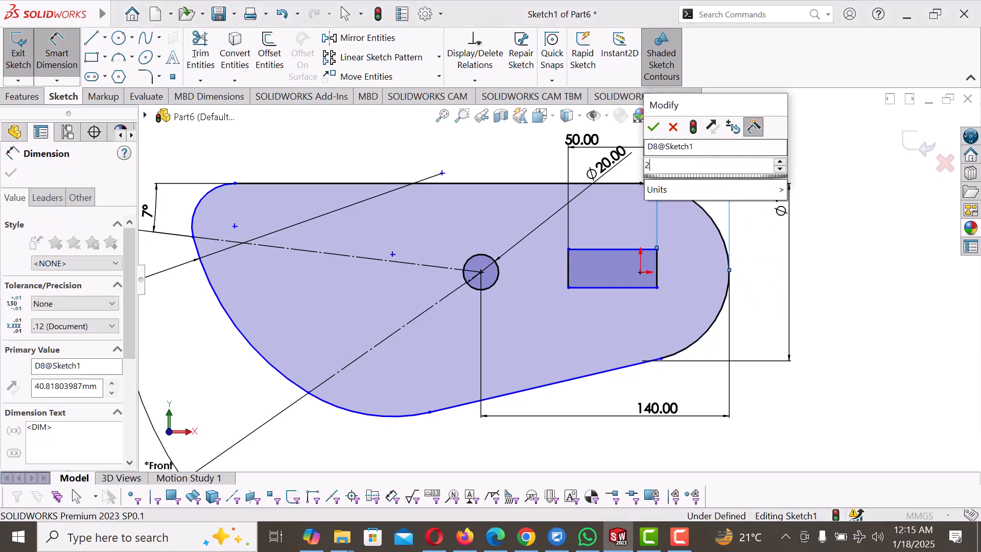
{"action": "type", "text": "25"}
{"action": "key", "text": "Return"}
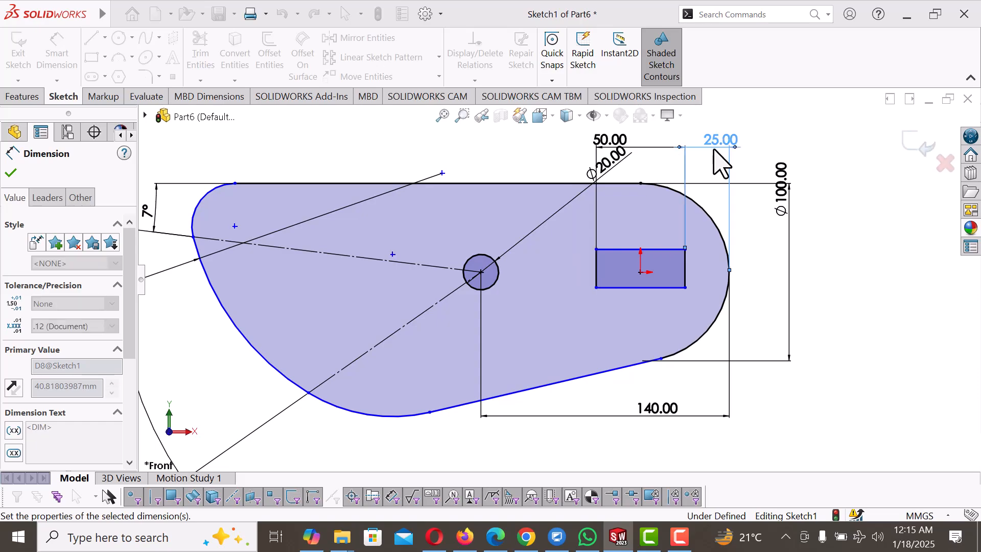
{"action": "left_click", "coordinate": [828, 163]}
{"action": "right_click", "coordinate": [832, 165]}
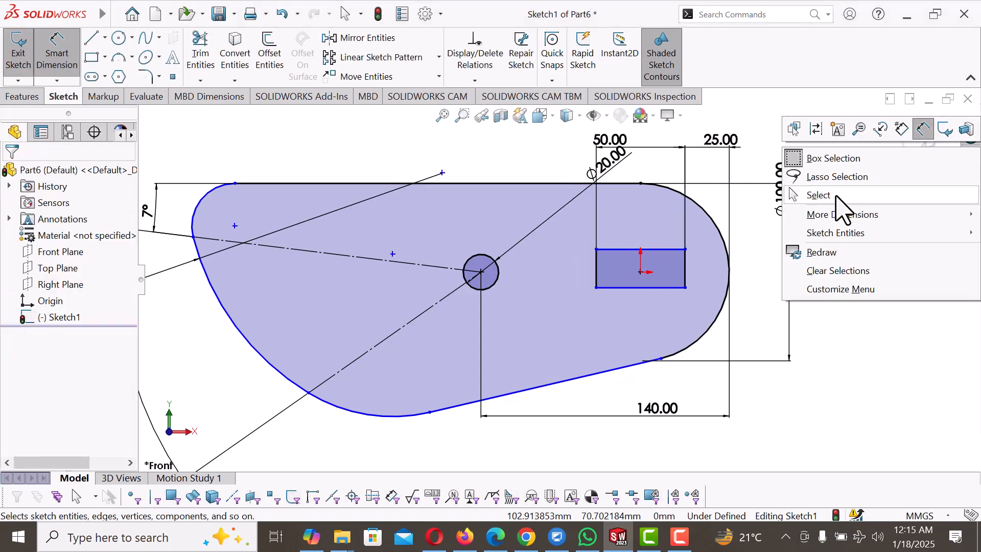
{"action": "left_click", "coordinate": [817, 193]}
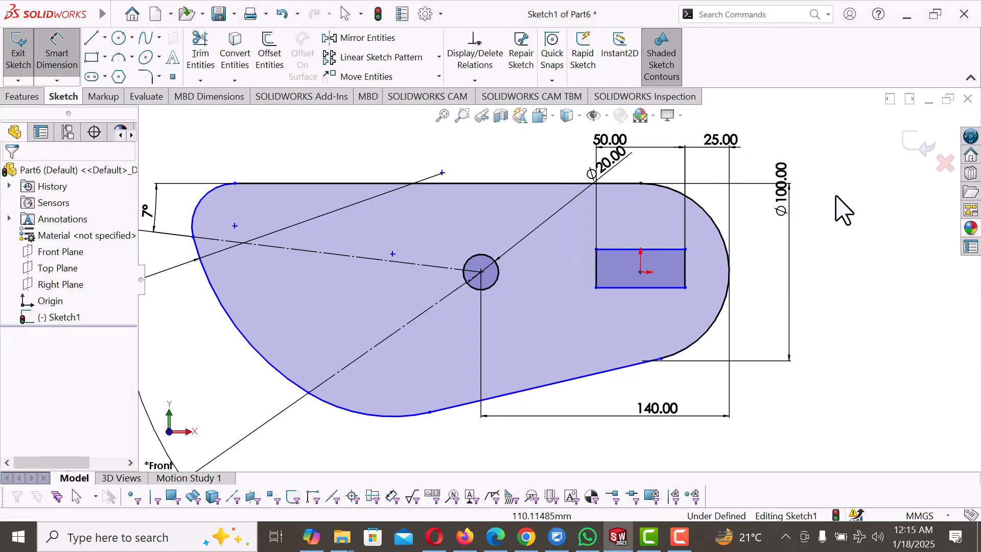
- Make the rectangle's horizontal and vertical sides equal in length with an Equal relation
{"action": "left_click", "coordinate": [616, 288]}
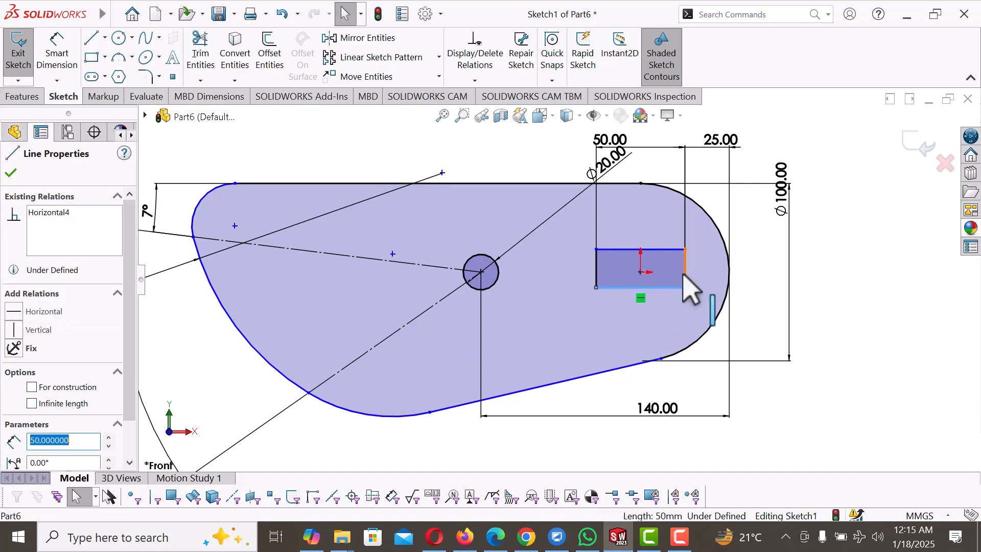
{"action": "left_click", "coordinate": [687, 279], "text": "ctrl"}
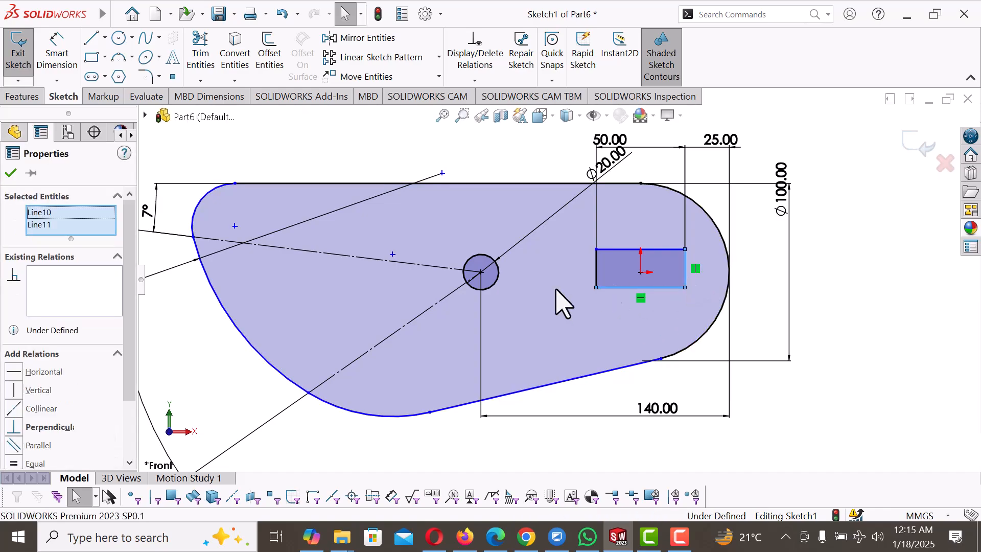
{"action": "left_click", "coordinate": [13, 464]}
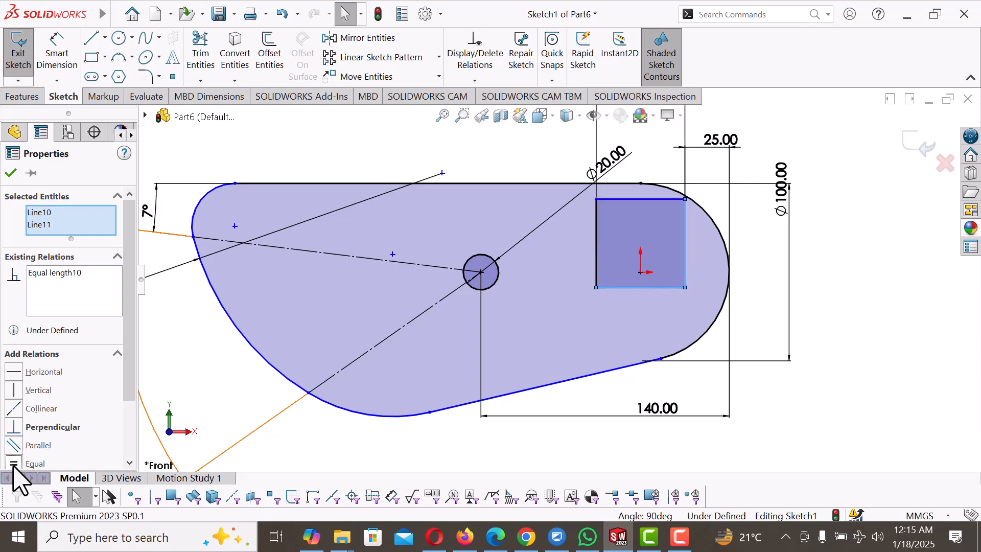
{"action": "left_click", "coordinate": [845, 276]}
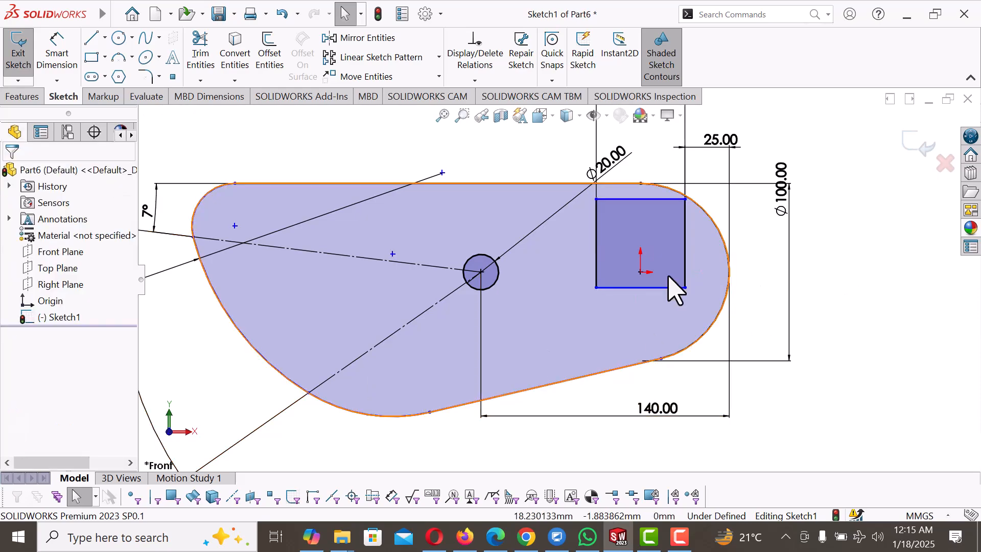
- Align the midpoint of the square's edge nearest the small circle with that circle's center using a Horizontal relation
{"action": "left_click", "coordinate": [603, 244]}
{"action": "right_click", "coordinate": [608, 242]}
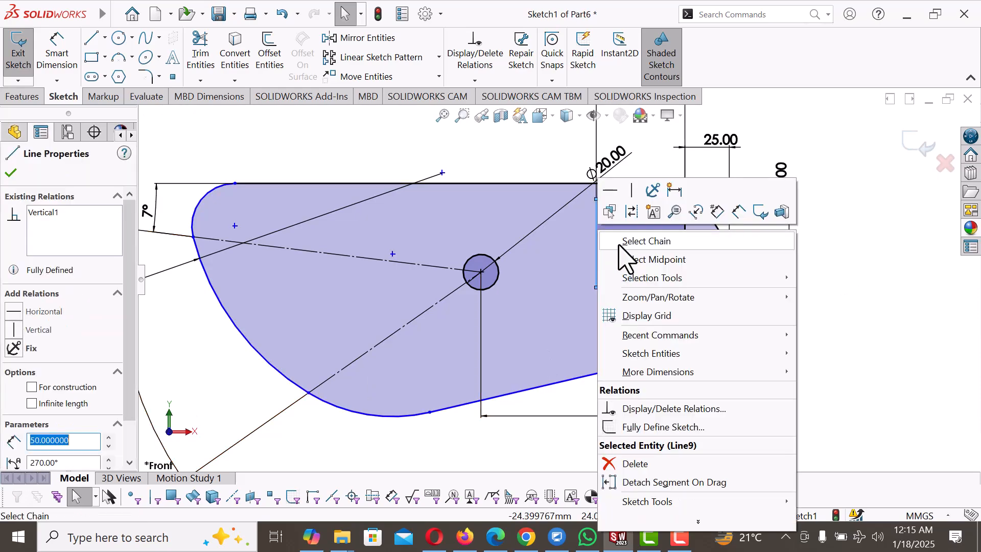
{"action": "left_click", "coordinate": [656, 259]}
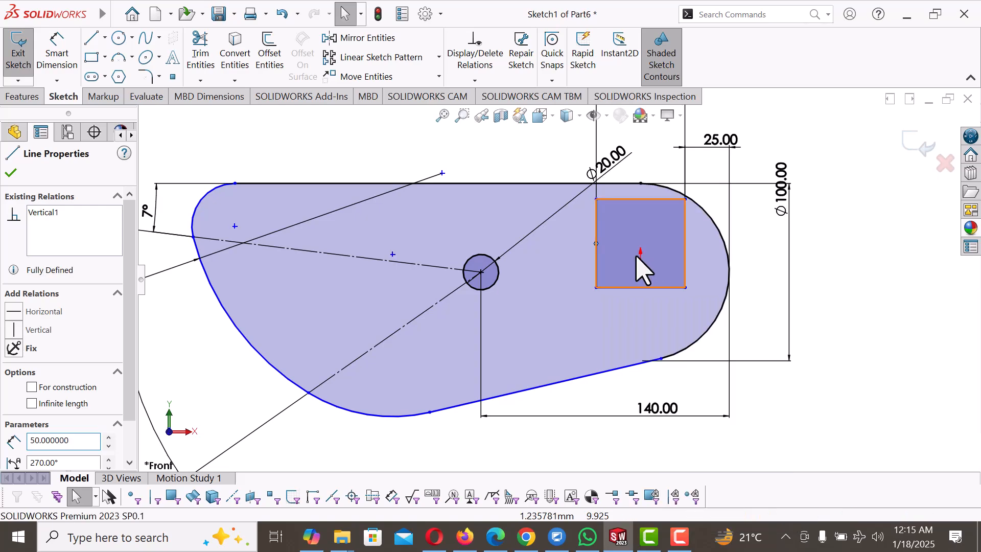
{"action": "left_click", "coordinate": [481, 272], "text": "ctrl"}
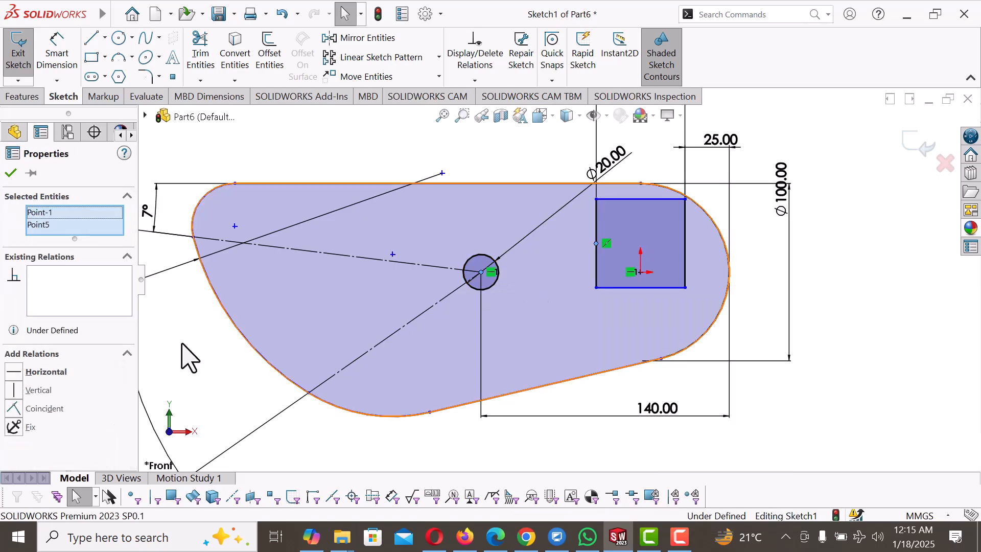
{"action": "left_click", "coordinate": [14, 374]}
{"action": "key", "text": "Escape"}
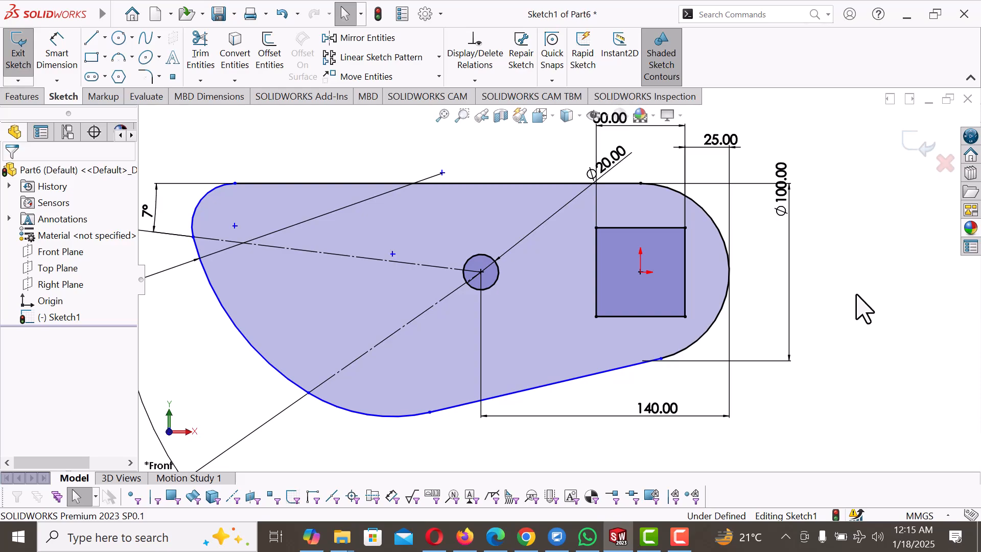
{"action": "key", "text": "f"}
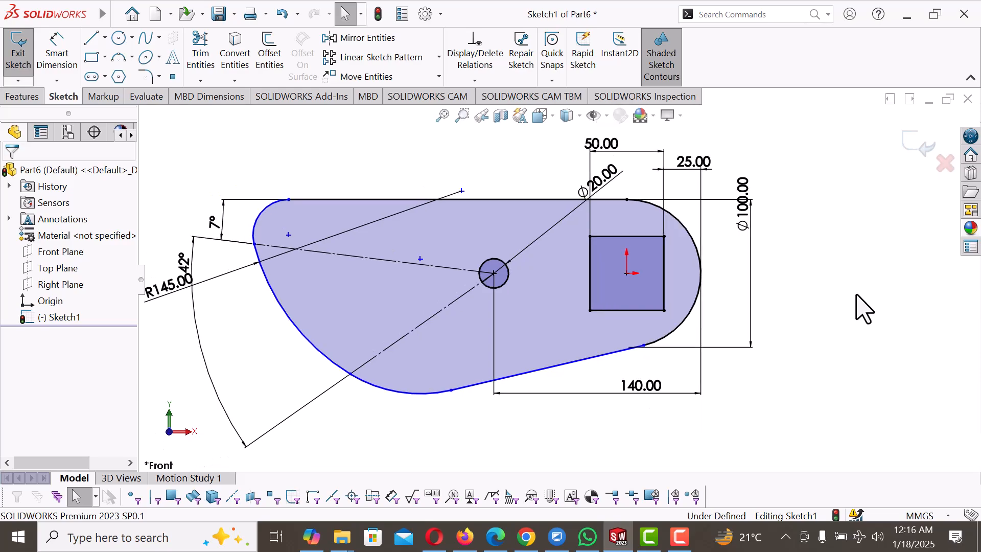
{"action": "right_click_drag", "start_coordinate": [856, 338], "coordinate": [845, 169]}
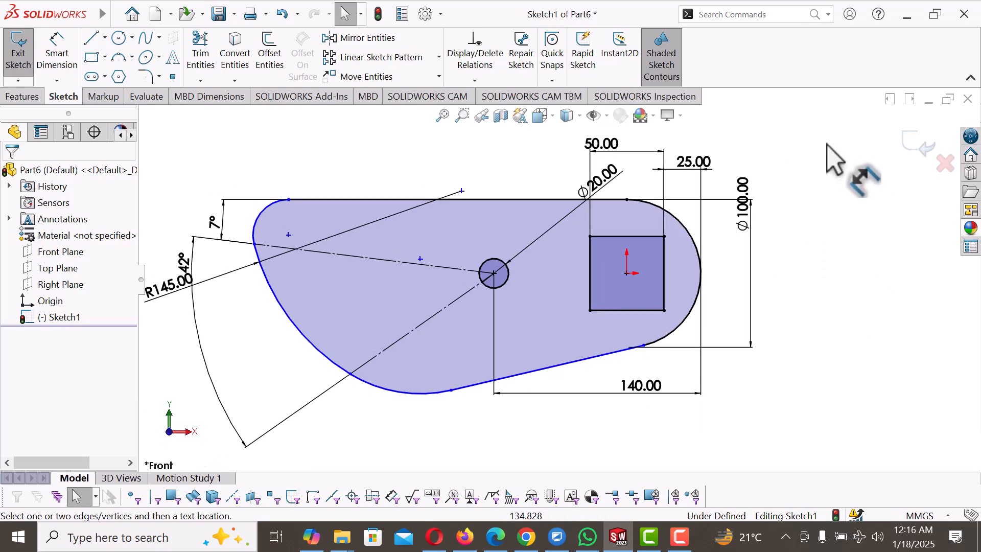
{"action": "left_click", "coordinate": [590, 273]}
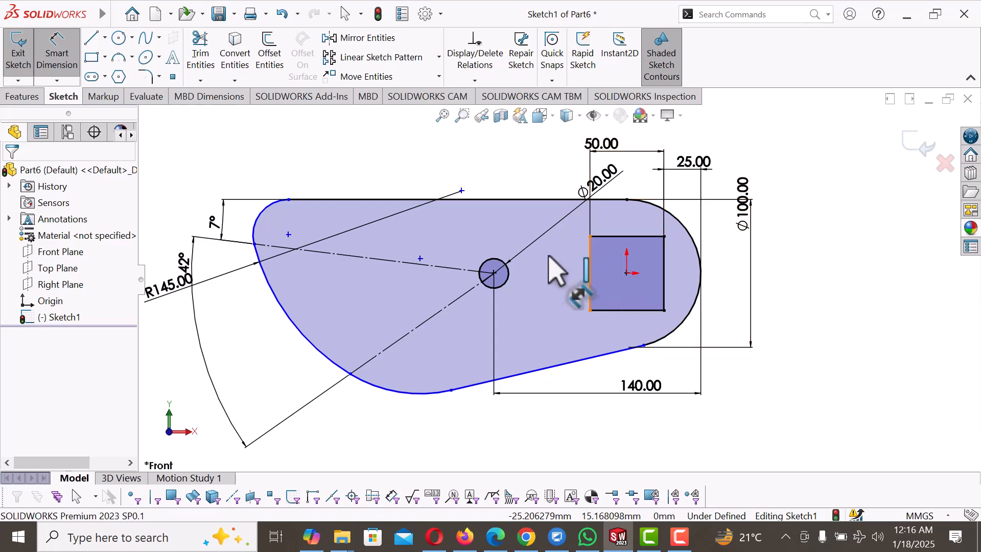
{"action": "left_click", "coordinate": [494, 274]}
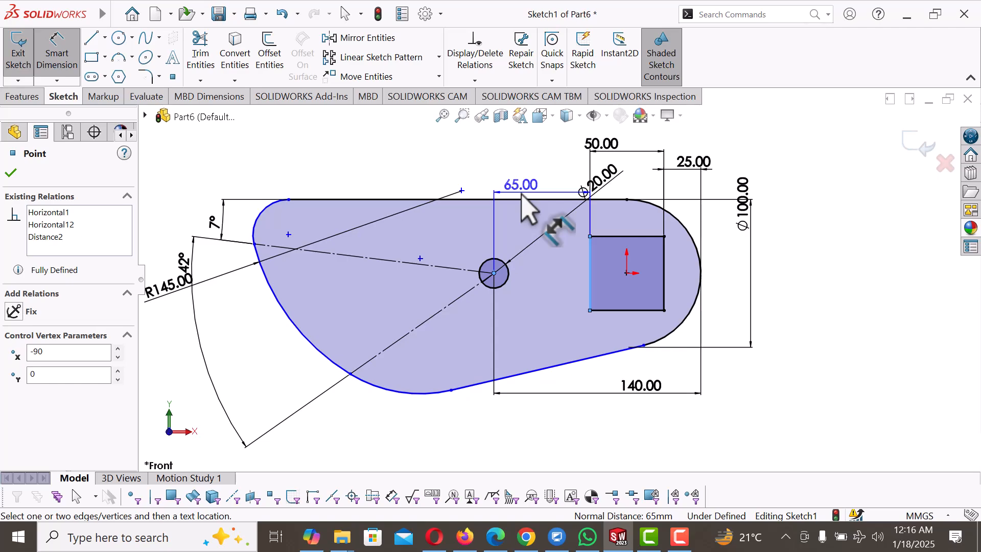
{"action": "left_click", "coordinate": [521, 177]}
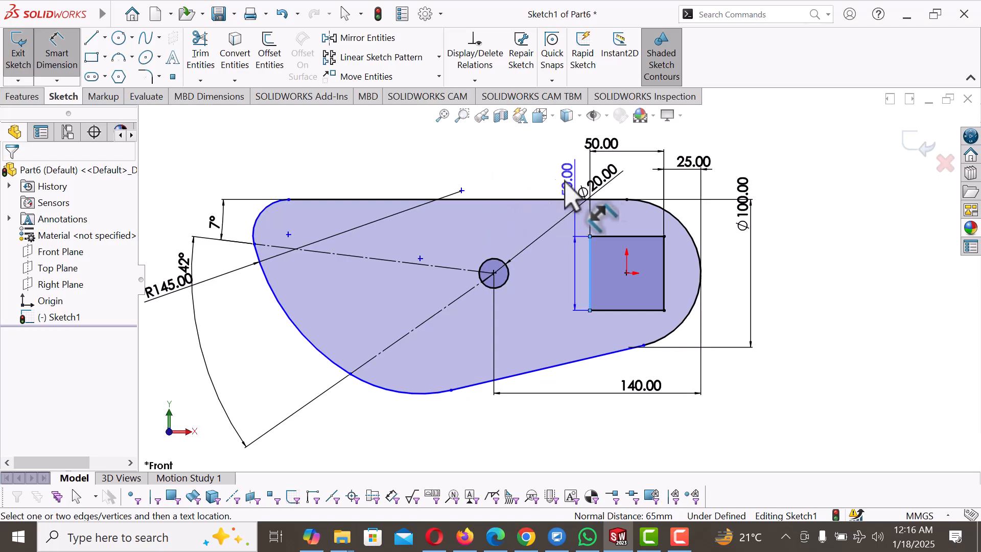
{"action": "key", "text": "Escape"}
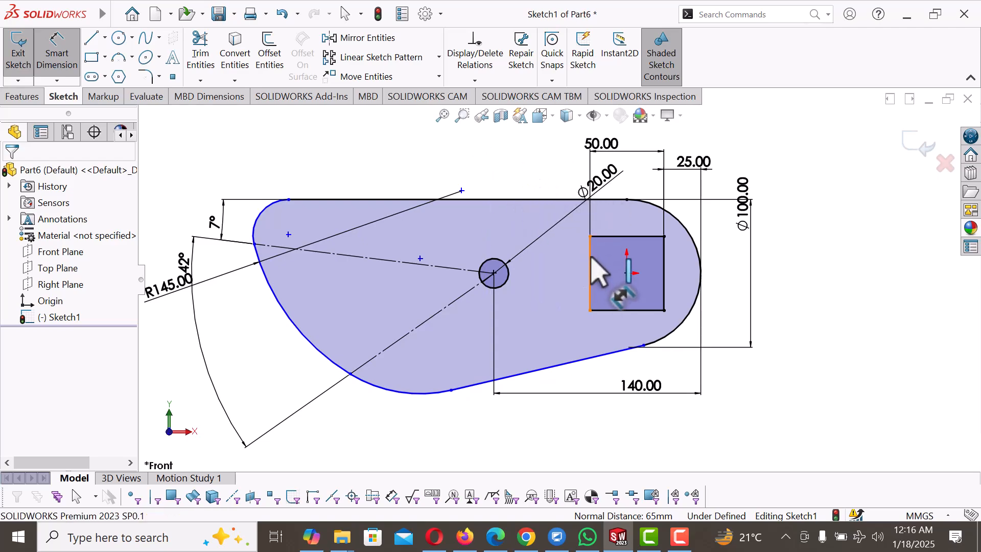
- Dimension the horizontal distance from the square's edge nearest the small circle to the R145 arc as 210 mm
{"action": "left_click", "coordinate": [591, 273]}
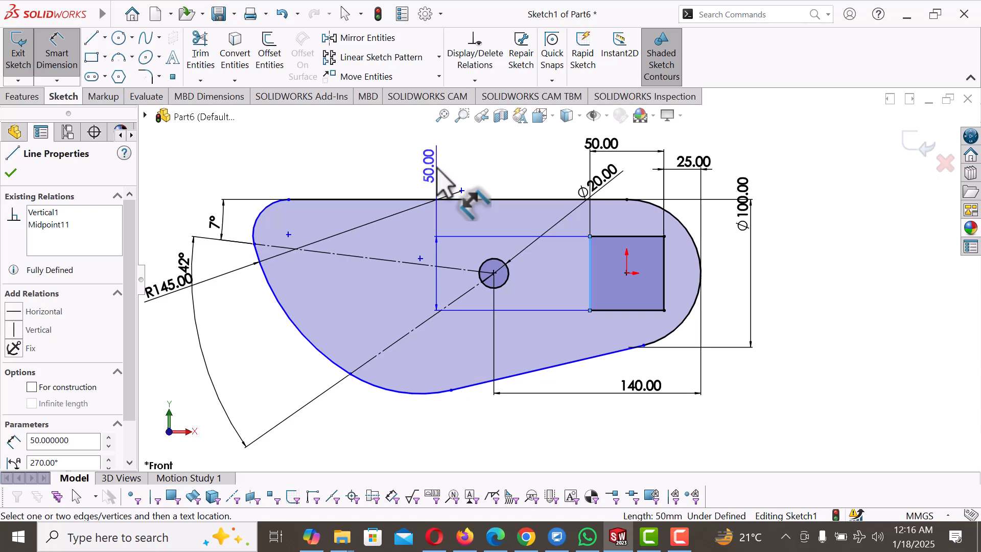
{"action": "left_click", "coordinate": [267, 278]}
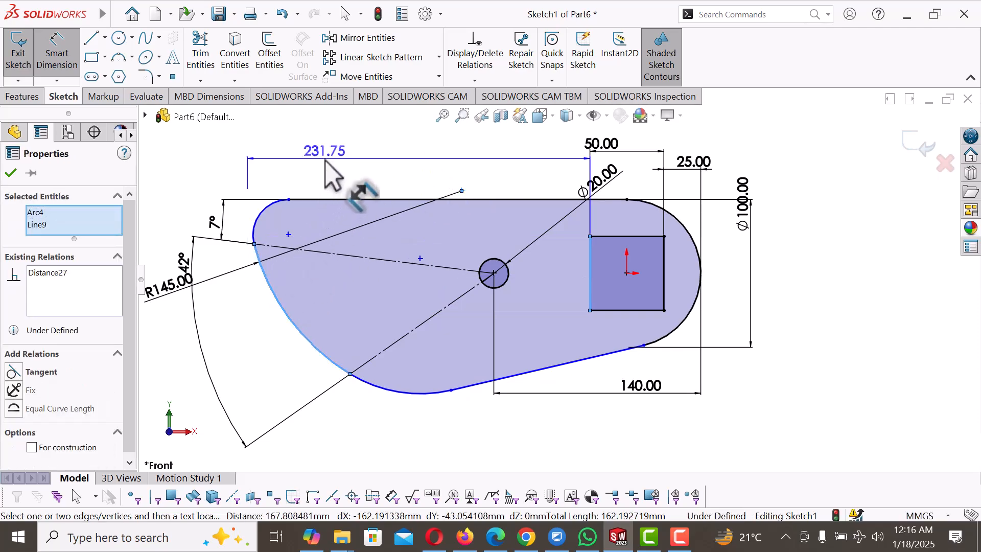
{"action": "left_click", "coordinate": [325, 160]}
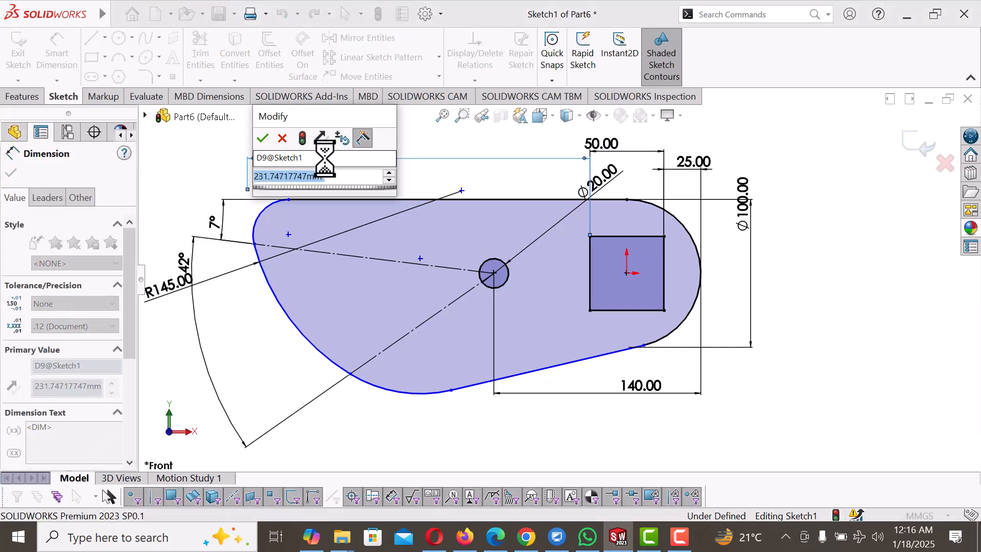
{"action": "type", "text": "21"}
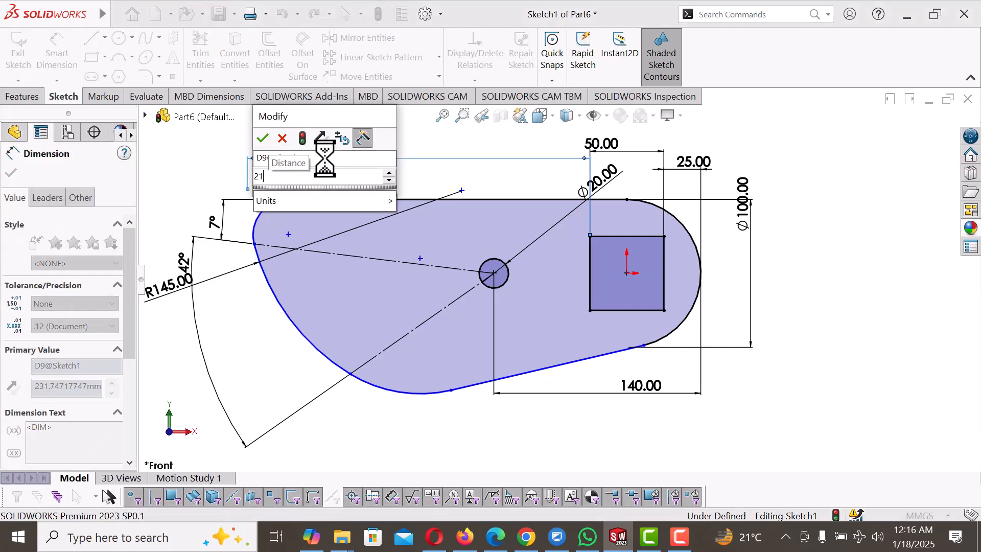
{"action": "type", "text": "0"}
{"action": "key", "text": "Return"}
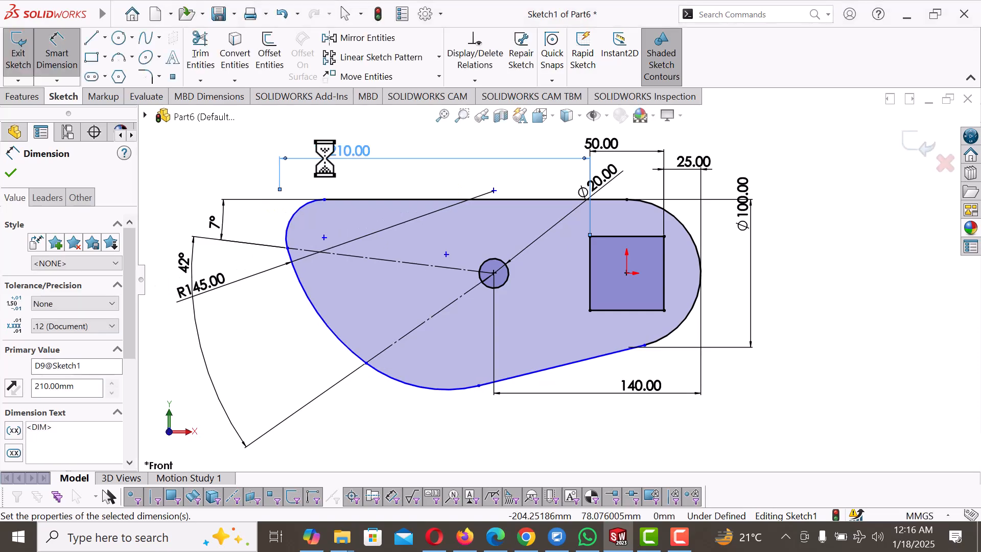
{"action": "left_click", "coordinate": [871, 227]}
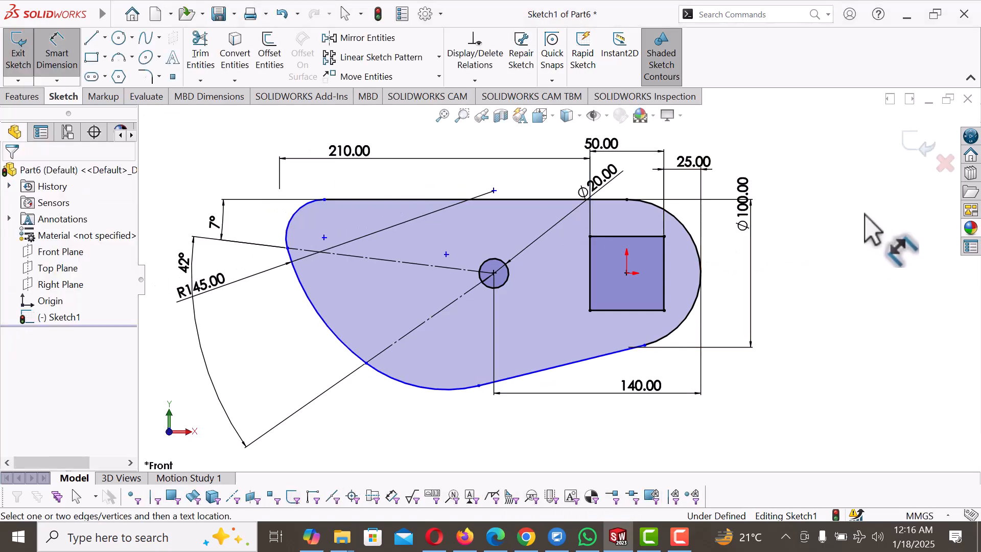
{"action": "right_click", "coordinate": [865, 217]}
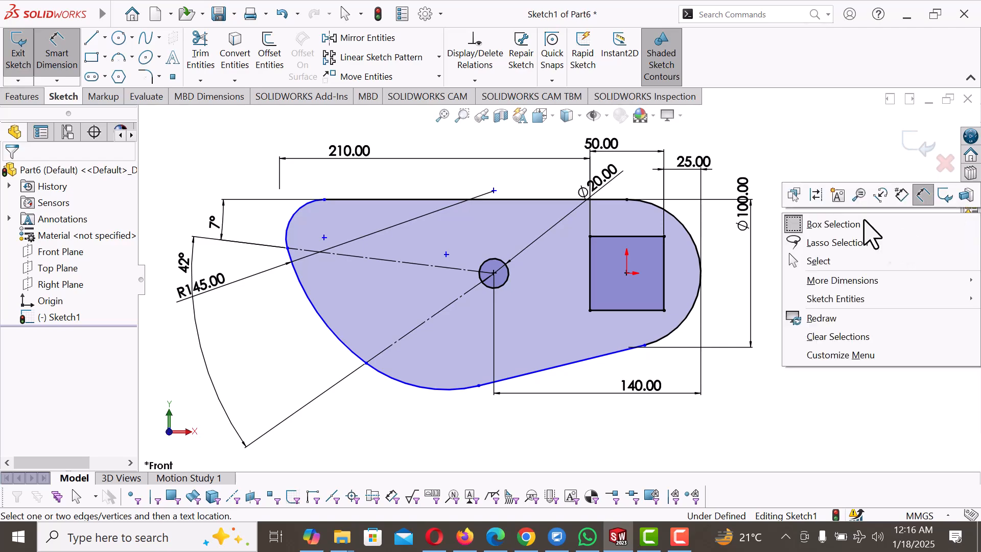
{"action": "left_click", "coordinate": [843, 262]}
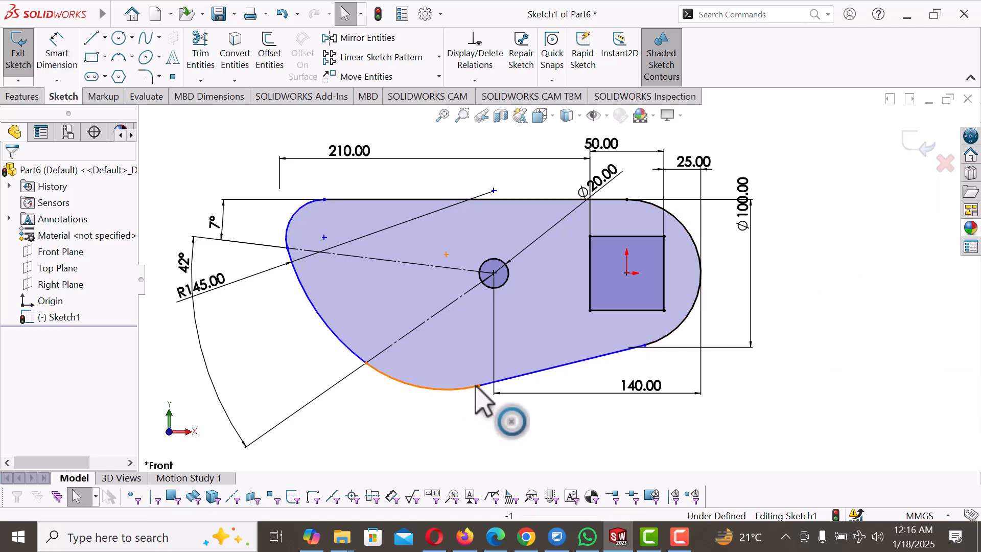
- Pull the lower corner arc's endpoint outward along the profile and make the arc's center coincident with the lower construction line
{"action": "mouse_move", "coordinate": [478, 387]}
{"action": "left_mouse_down"}
{"action": "mouse_move", "coordinate": [465, 421]}
{"action": "mouse_move", "coordinate": [476, 398]}
{"action": "mouse_move", "coordinate": [459, 415]}
{"action": "mouse_move", "coordinate": [472, 394]}
{"action": "mouse_move", "coordinate": [453, 402]}
{"action": "mouse_move", "coordinate": [471, 377]}
{"action": "mouse_move", "coordinate": [454, 390]}
{"action": "mouse_move", "coordinate": [482, 361]}
{"action": "mouse_move", "coordinate": [436, 396]}
{"action": "mouse_move", "coordinate": [375, 420]}
{"action": "mouse_move", "coordinate": [402, 405]}
{"action": "left_mouse_up"}
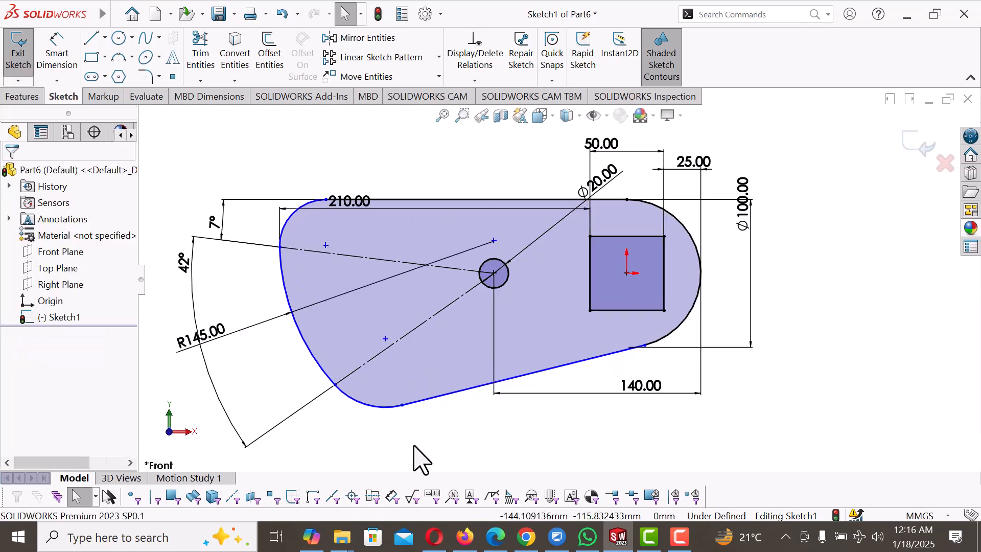
{"action": "left_click", "coordinate": [385, 339]}
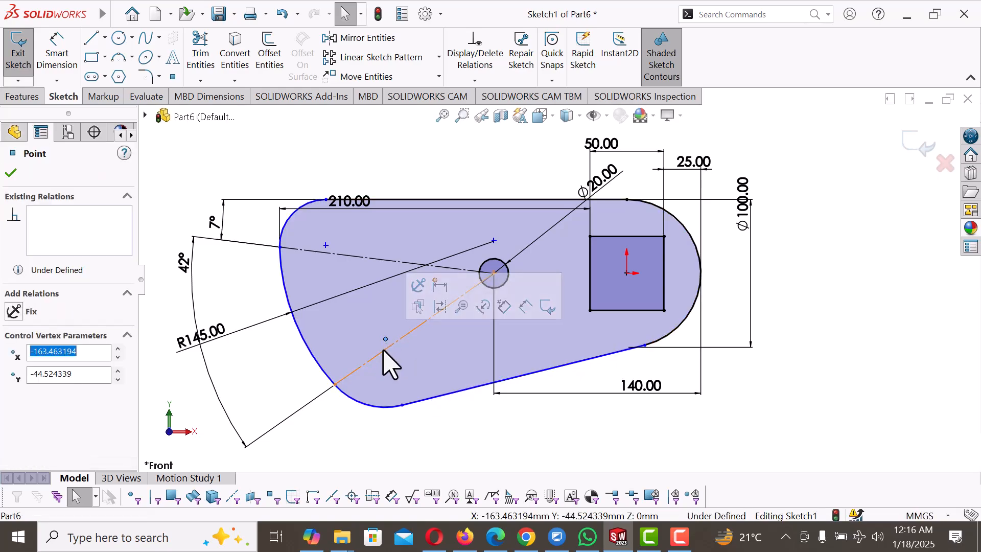
{"action": "left_click", "coordinate": [384, 350], "text": "ctrl"}
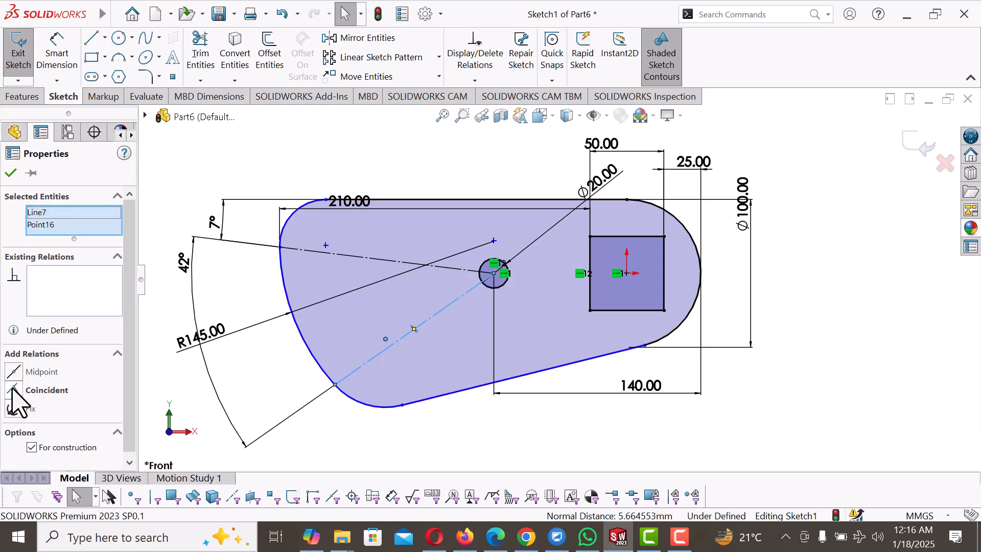
{"action": "left_click", "coordinate": [14, 390]}
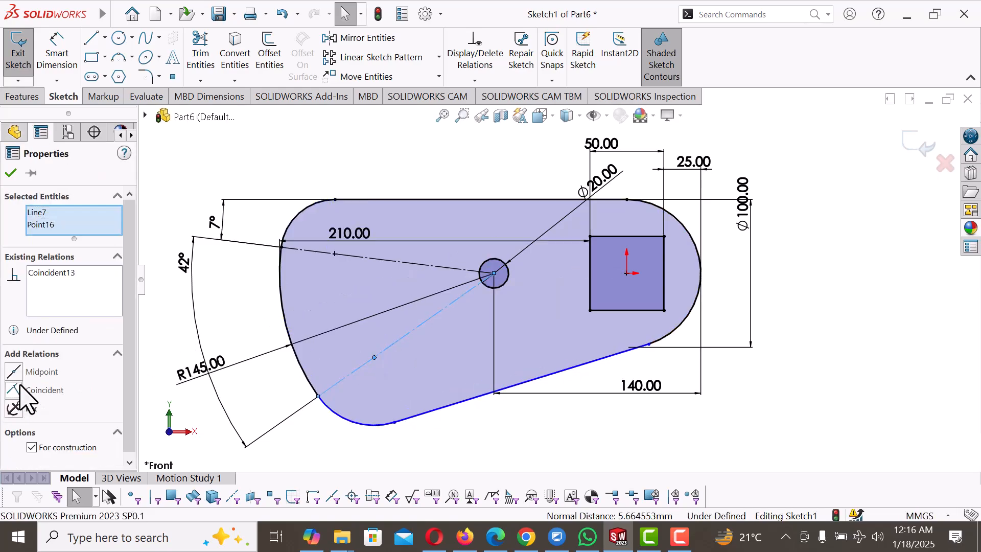
{"action": "left_click", "coordinate": [519, 448]}
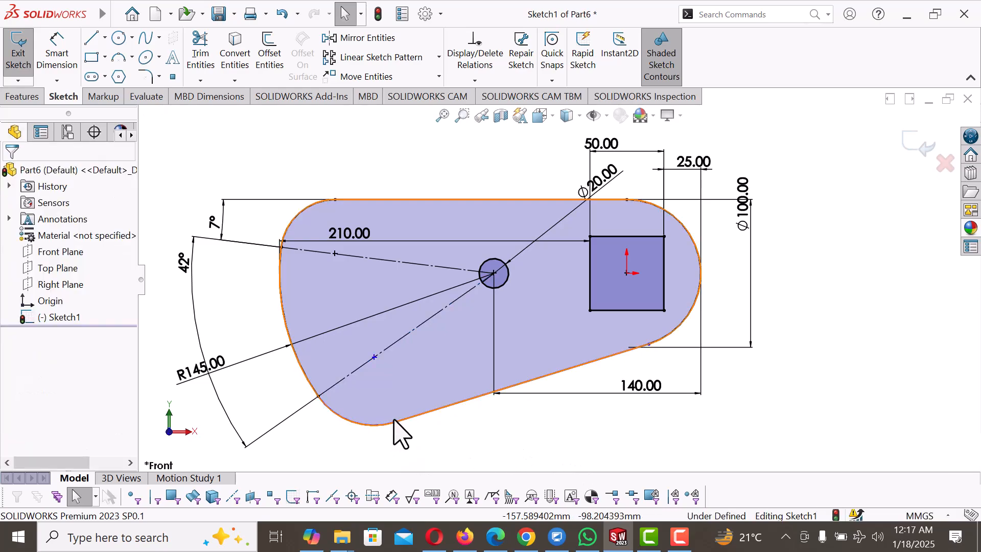
- Move the endpoint between the lower corner arc and the slanted line to test the profile's remaining freedom
{"action": "left_click_drag", "start_coordinate": [394, 422], "coordinate": [382, 399]}
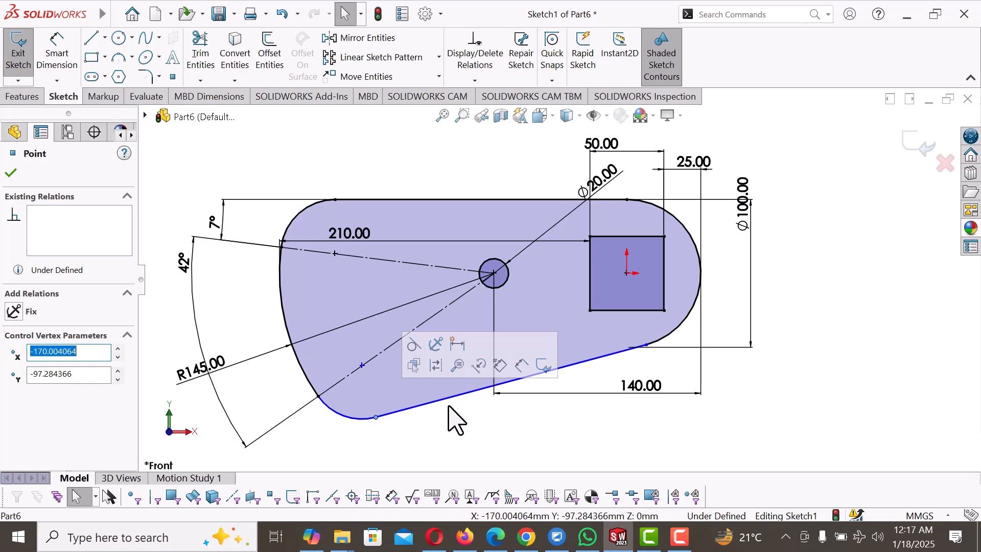
{"action": "left_click", "coordinate": [553, 437]}
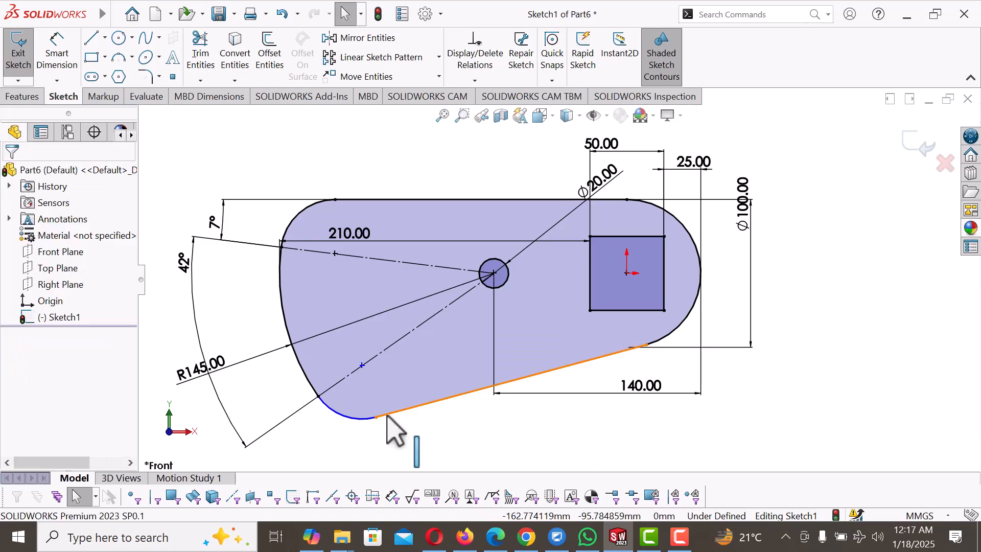
{"action": "mouse_move", "coordinate": [377, 417]}
{"action": "left_mouse_down"}
{"action": "mouse_move", "coordinate": [444, 392]}
{"action": "mouse_move", "coordinate": [390, 394]}
{"action": "mouse_move", "coordinate": [431, 394]}
{"action": "mouse_move", "coordinate": [398, 412]}
{"action": "left_mouse_up"}
{"action": "left_click", "coordinate": [332, 449]}
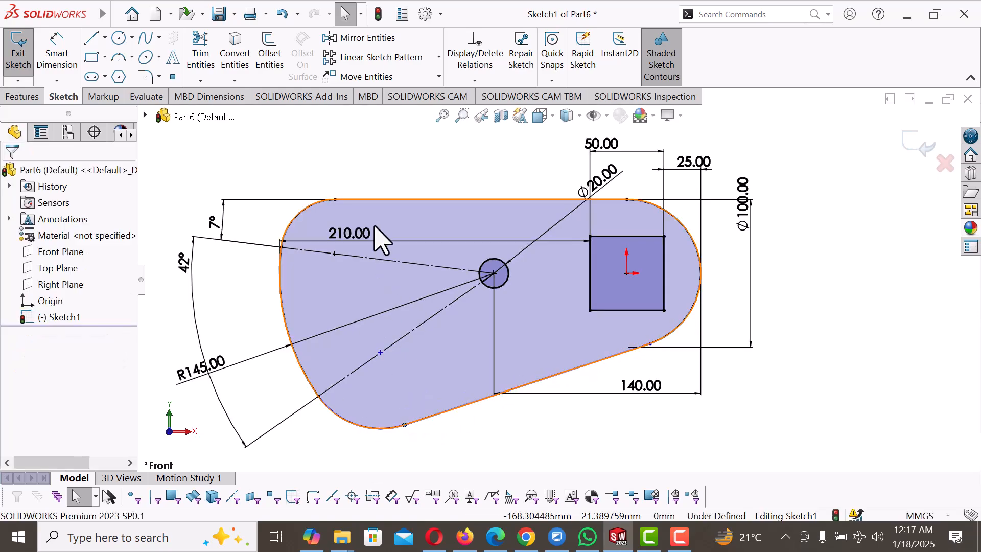
- Make the upper and lower corner arcs beside the R145 arc equal in radius with an Equal relation
{"action": "left_click", "coordinate": [304, 210]}
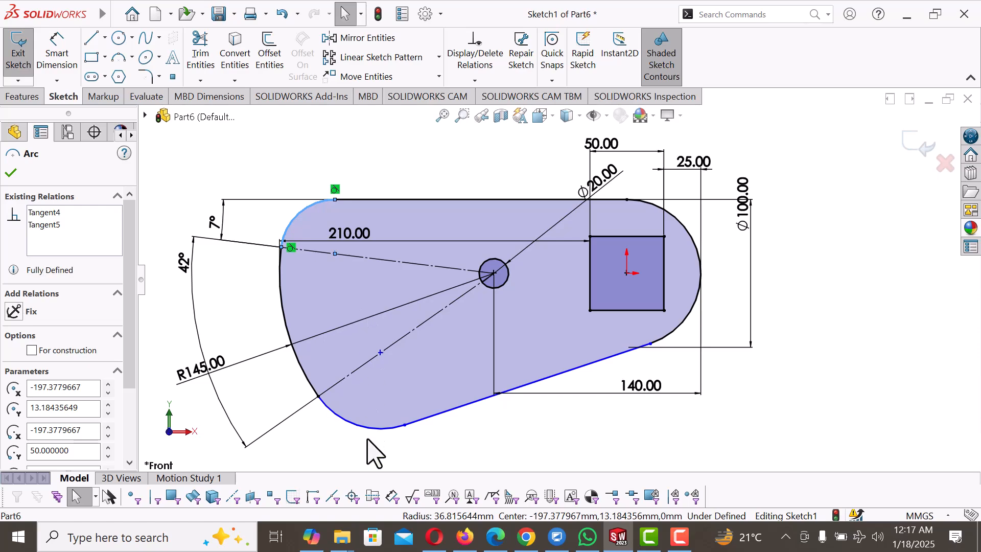
{"action": "left_click", "coordinate": [385, 428], "text": "ctrl"}
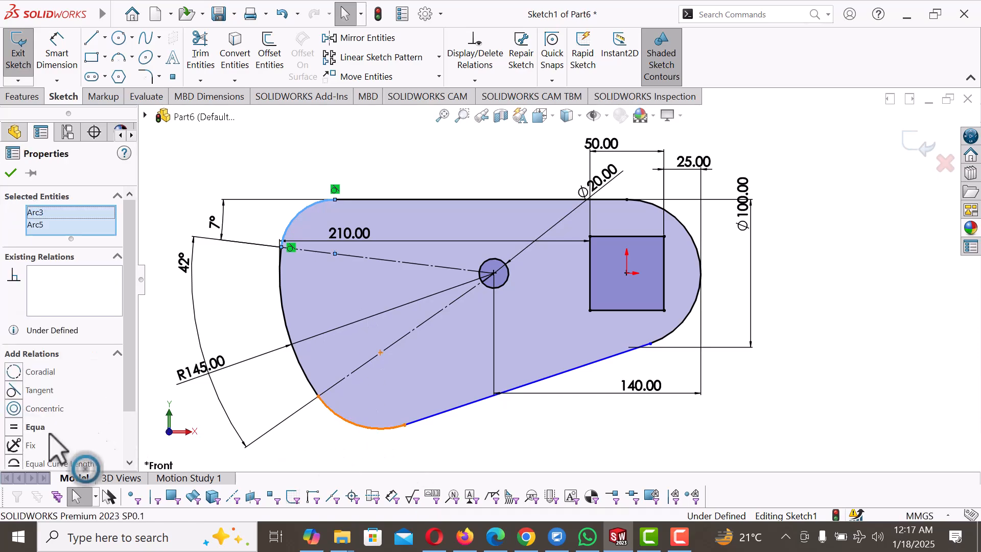
{"action": "left_click", "coordinate": [15, 427]}
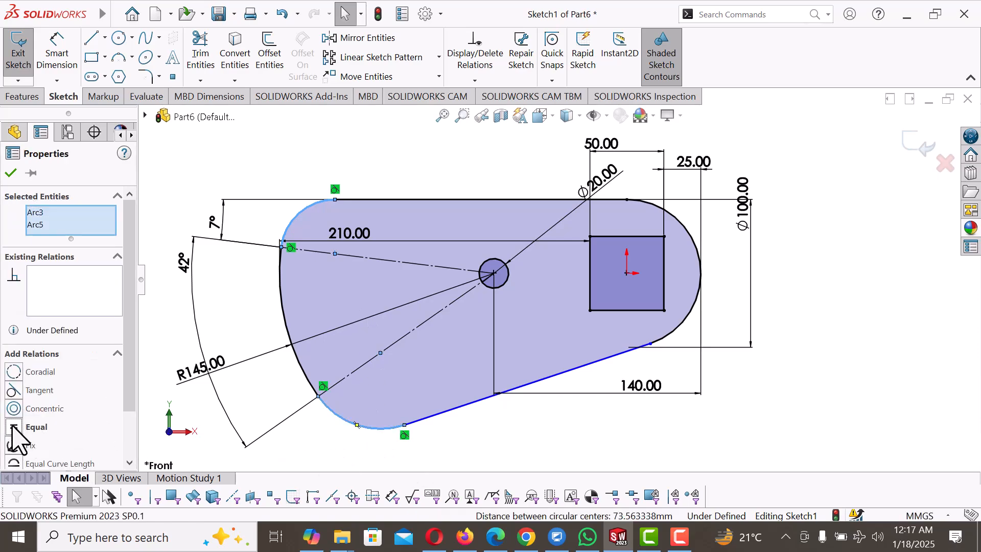
{"action": "left_click", "coordinate": [476, 436]}
- Draw two concentric circles centred on the origin, about 299 mm and 157 mm in diameter
{"action": "key", "text": "f"}
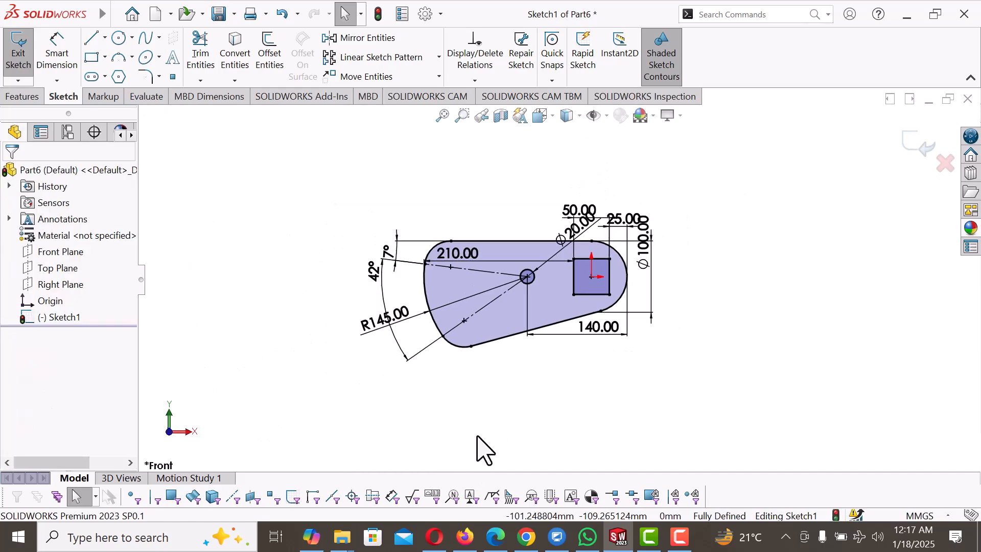
{"action": "scroll", "coordinate": [682, 307], "scroll_direction": "down", "scroll_amount": 3}
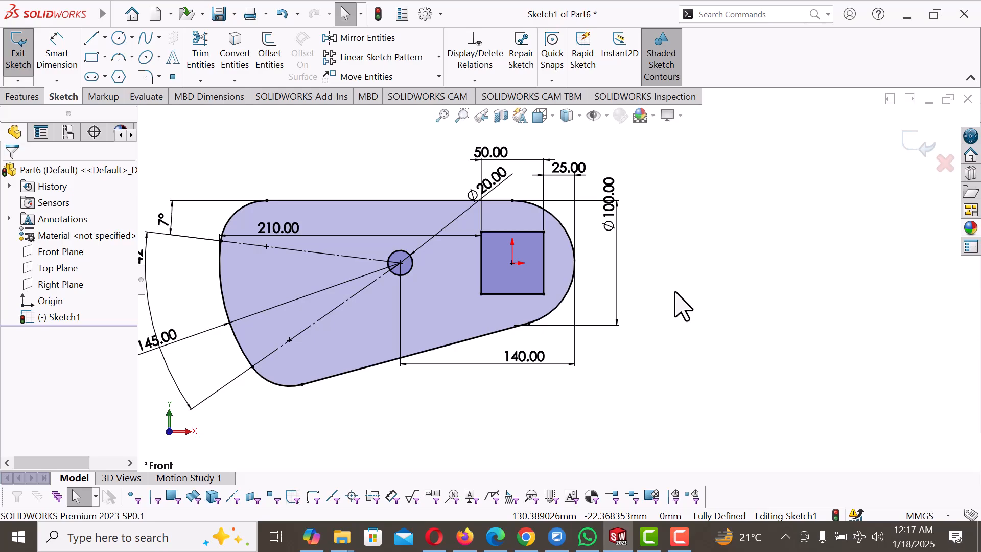
{"action": "right_click_drag", "start_coordinate": [673, 288], "coordinate": [782, 307]}
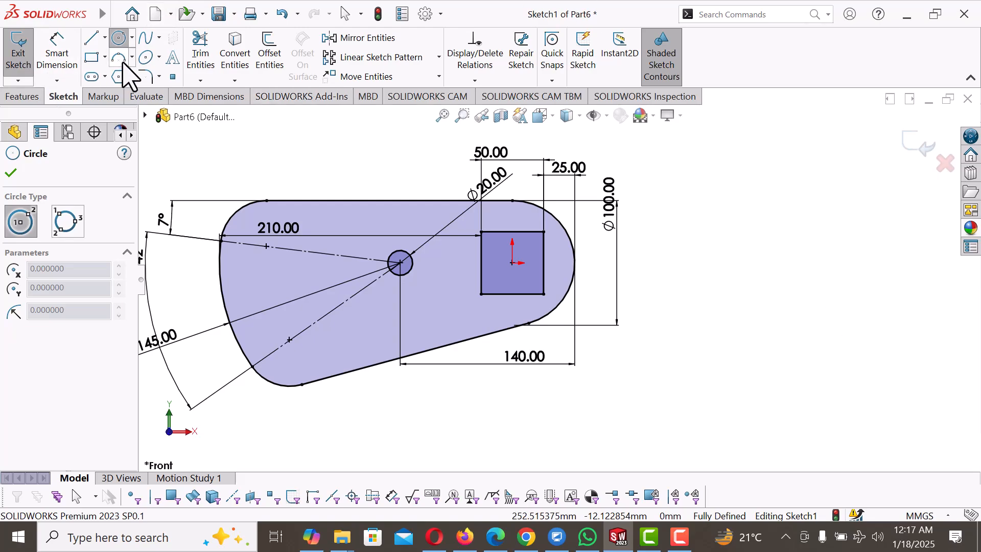
{"action": "left_click", "coordinate": [512, 263]}
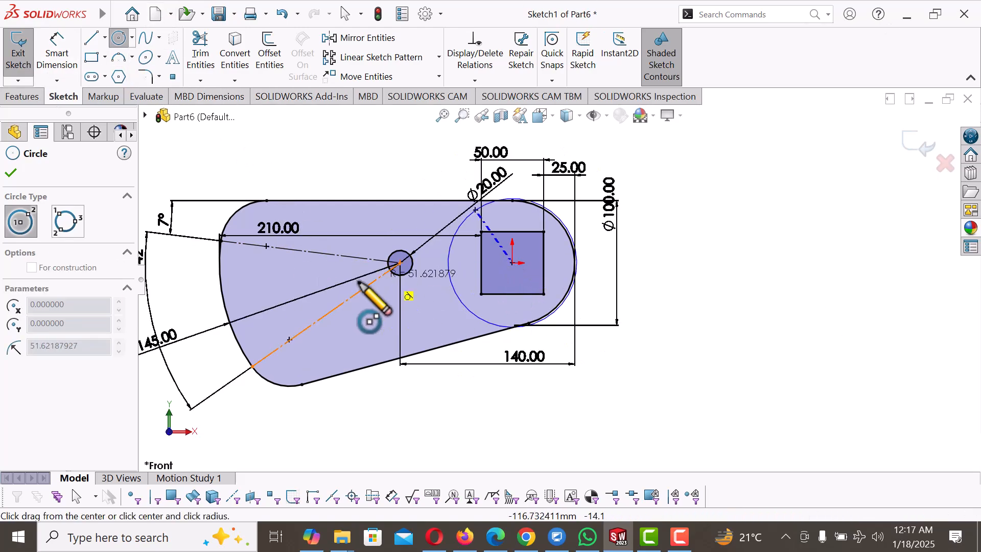
{"action": "left_click", "coordinate": [328, 286]}
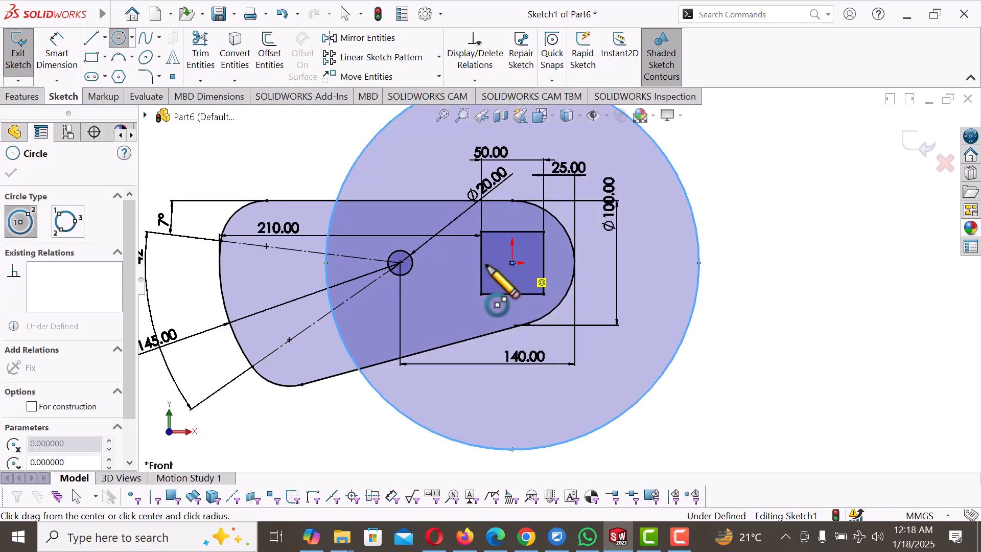
{"action": "left_click", "coordinate": [513, 262]}
{"action": "left_click", "coordinate": [415, 277]}
{"action": "right_click", "coordinate": [416, 277]}
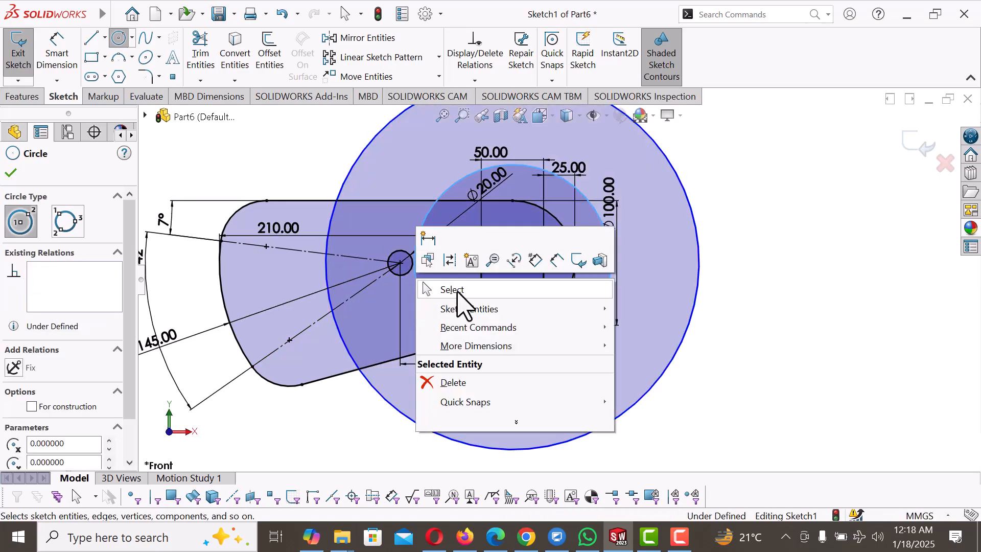
{"action": "left_click", "coordinate": [458, 293]}
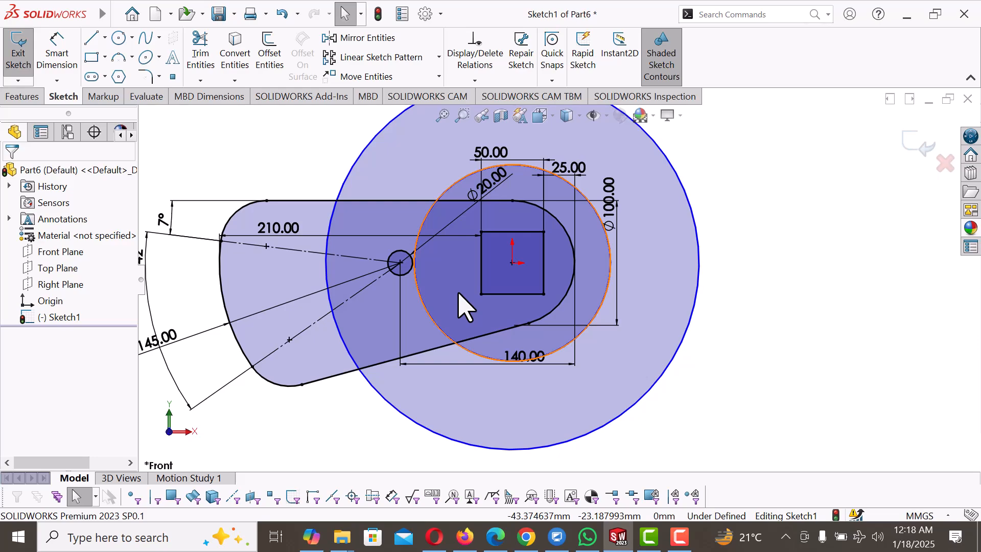
- Dimension the outer concentric circle to a diameter of 230 mm
{"action": "scroll", "coordinate": [560, 279], "scroll_direction": "up", "scroll_amount": 2}
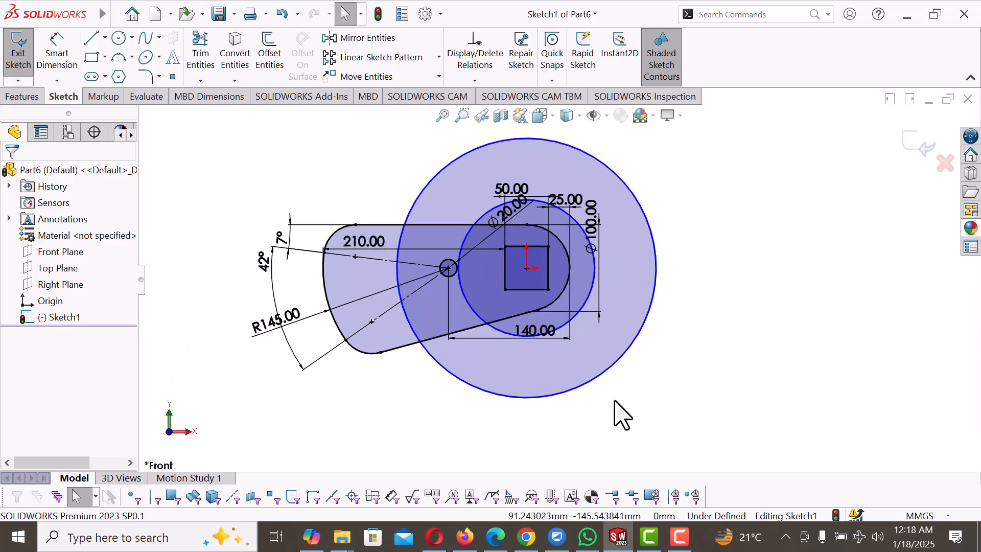
{"action": "right_click_drag", "start_coordinate": [650, 411], "coordinate": [654, 237]}
{"action": "left_click", "coordinate": [654, 252]}
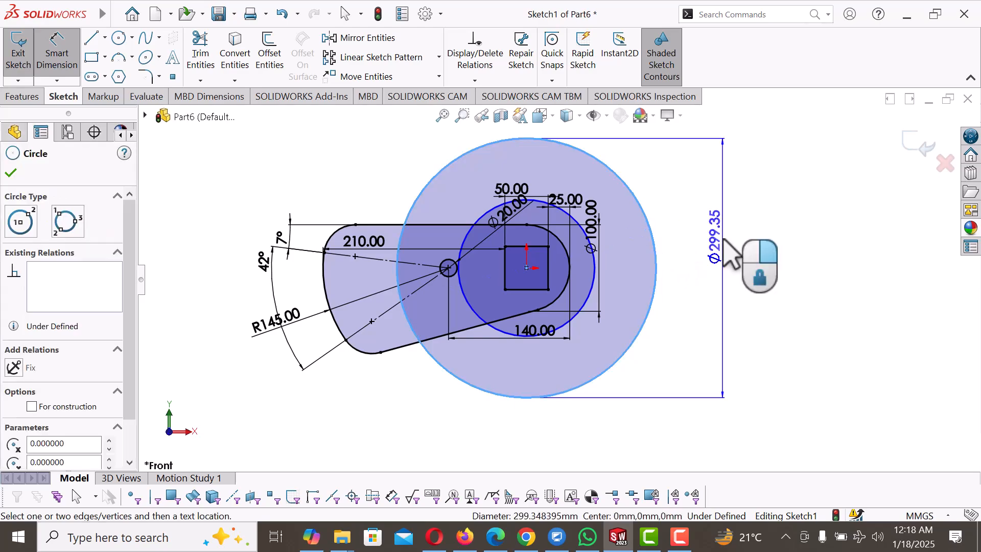
{"action": "left_click", "coordinate": [727, 246]}
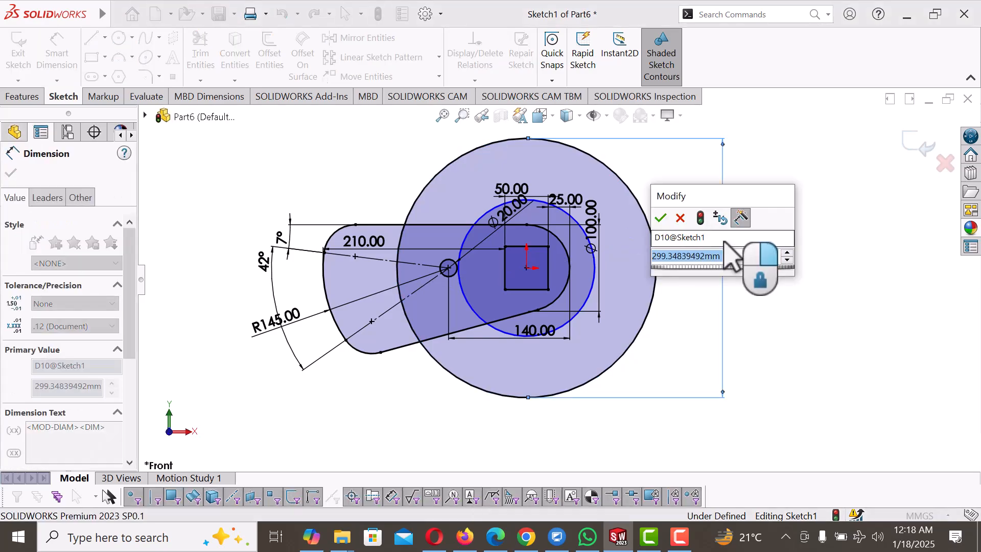
{"action": "type", "text": "230"}
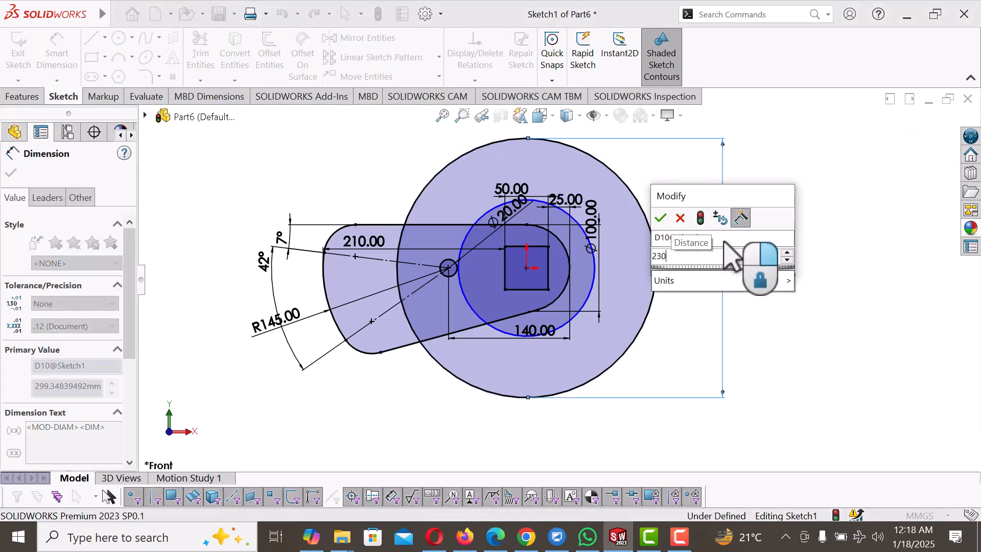
{"action": "key", "text": "Return"}
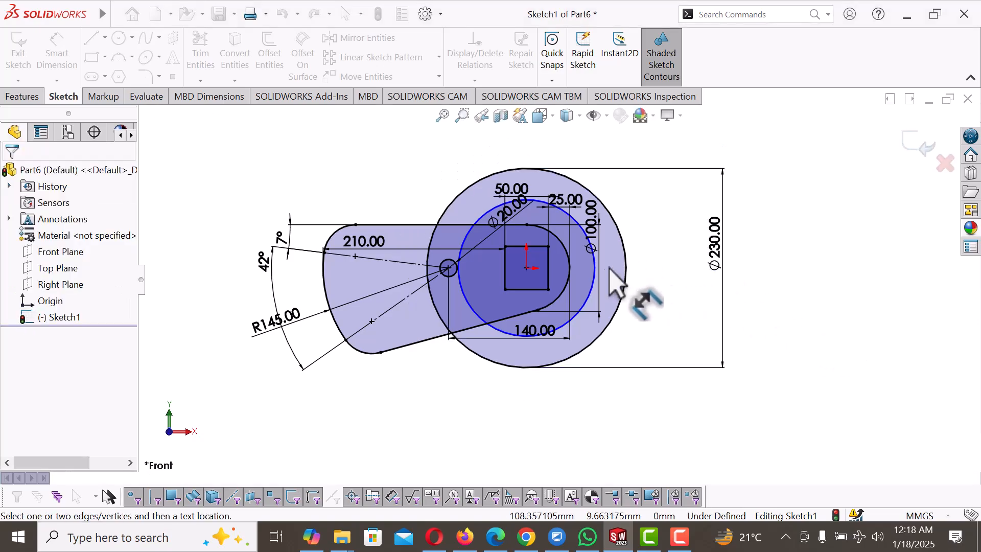
- Dimension the inner concentric circle to a diameter of 140 mm and leave the dimension command
{"action": "left_click", "coordinate": [594, 272]}
{"action": "left_click", "coordinate": [674, 217]}
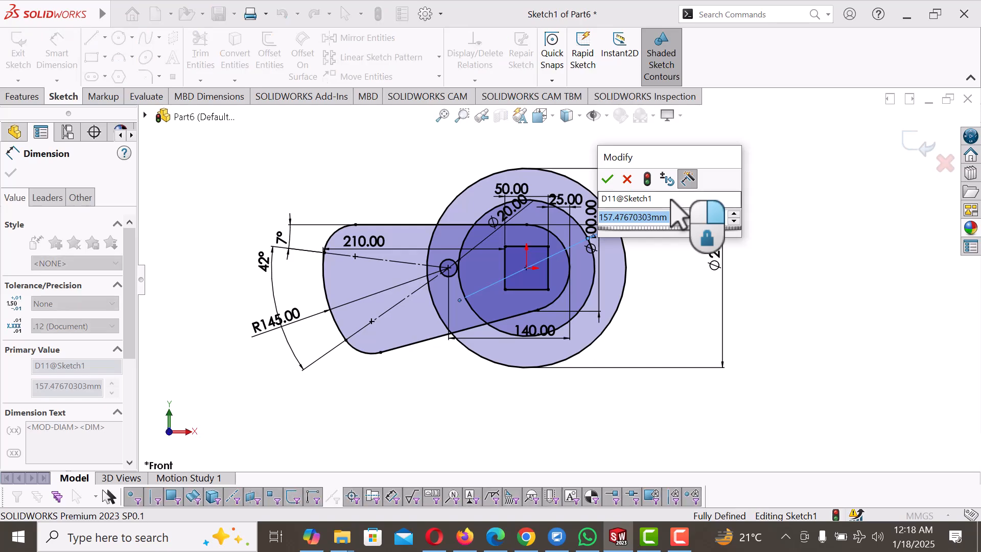
{"action": "type", "text": "140"}
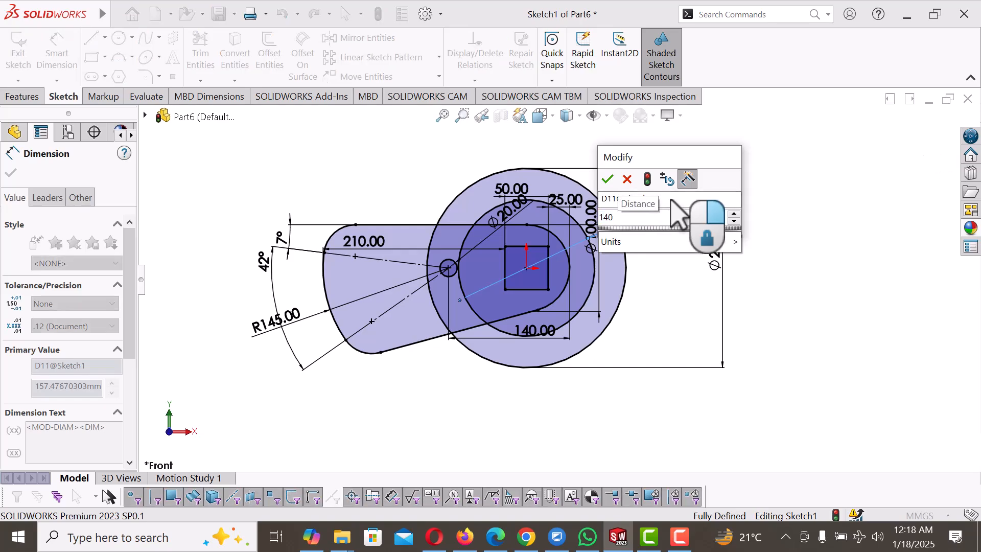
{"action": "key", "text": "Return"}
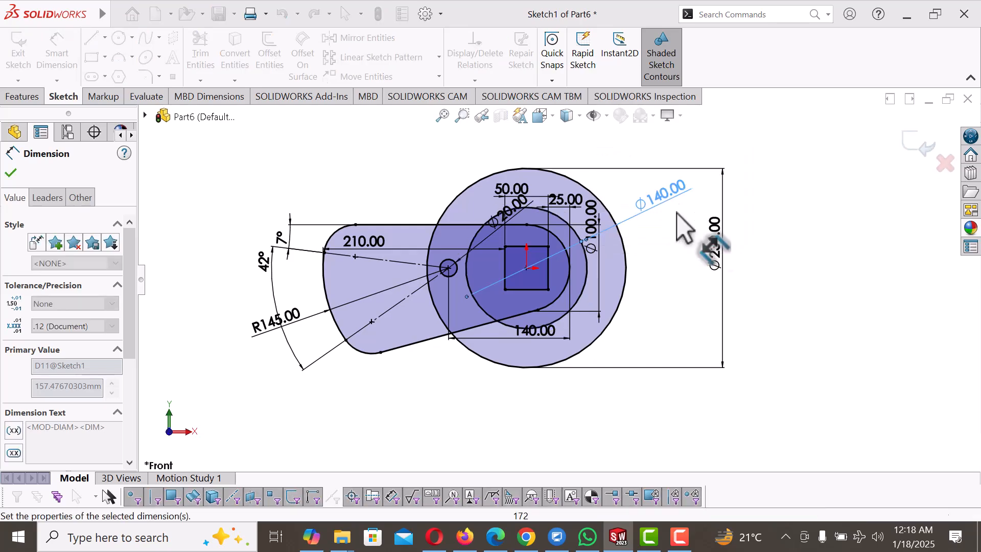
{"action": "right_click", "coordinate": [767, 238]}
{"action": "left_click", "coordinate": [804, 287]}
- Trim both concentric circles with Trim to closest, removing the portions outside the profile and keeping the arcs that cross it
{"action": "left_click", "coordinate": [200, 56]}
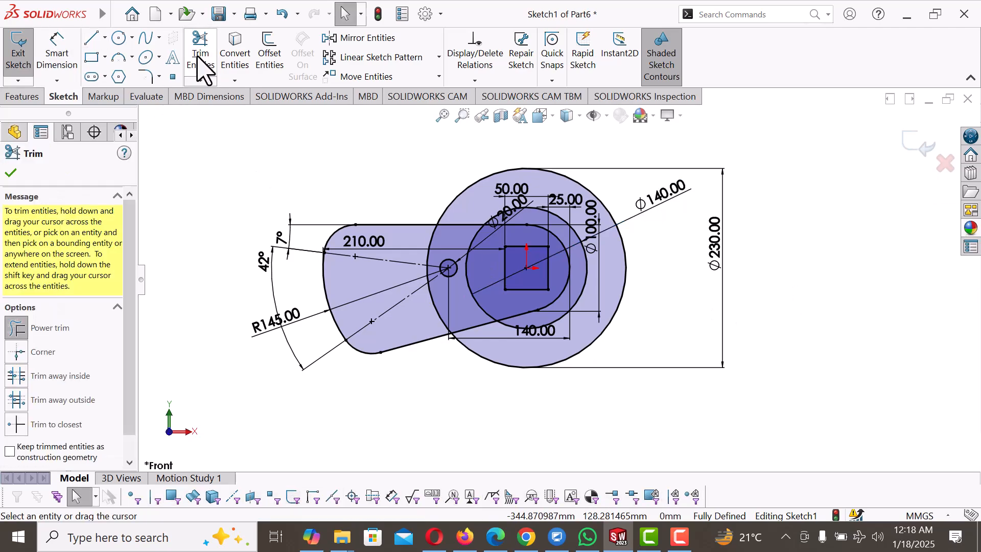
{"action": "scroll", "coordinate": [534, 409], "scroll_direction": "down", "scroll_amount": 1}
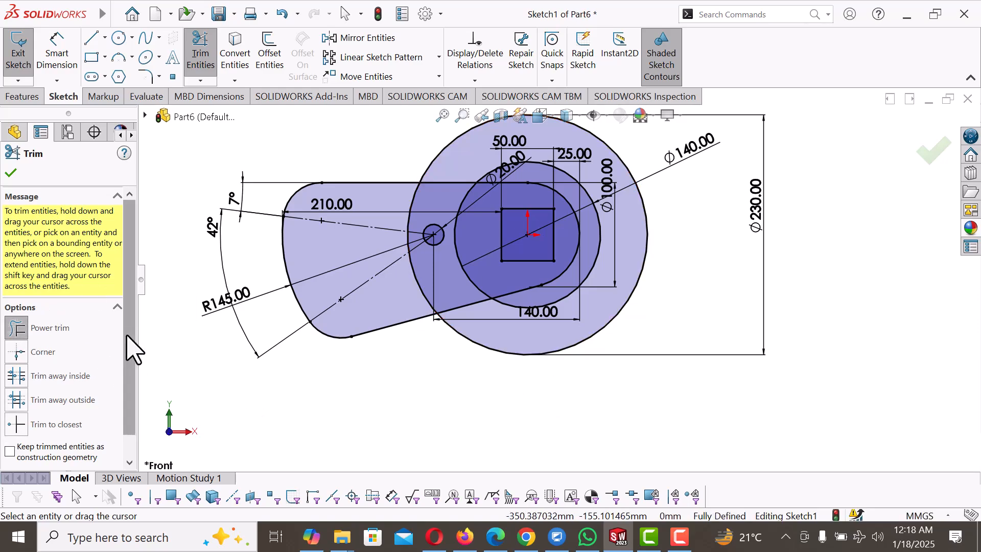
{"action": "scroll", "coordinate": [128, 393], "scroll_direction": "down", "scroll_amount": 1}
{"action": "left_click", "coordinate": [16, 400]}
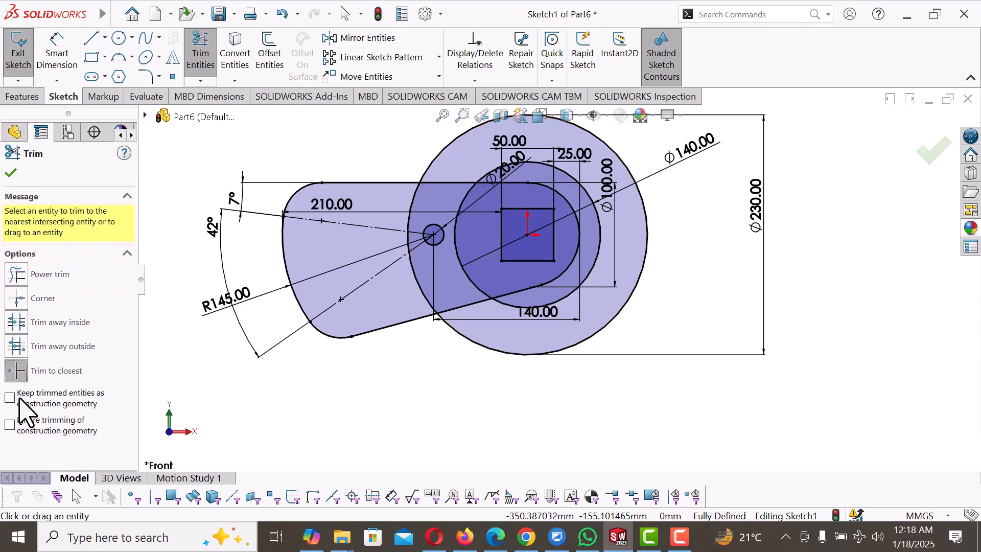
{"action": "left_click", "coordinate": [528, 354]}
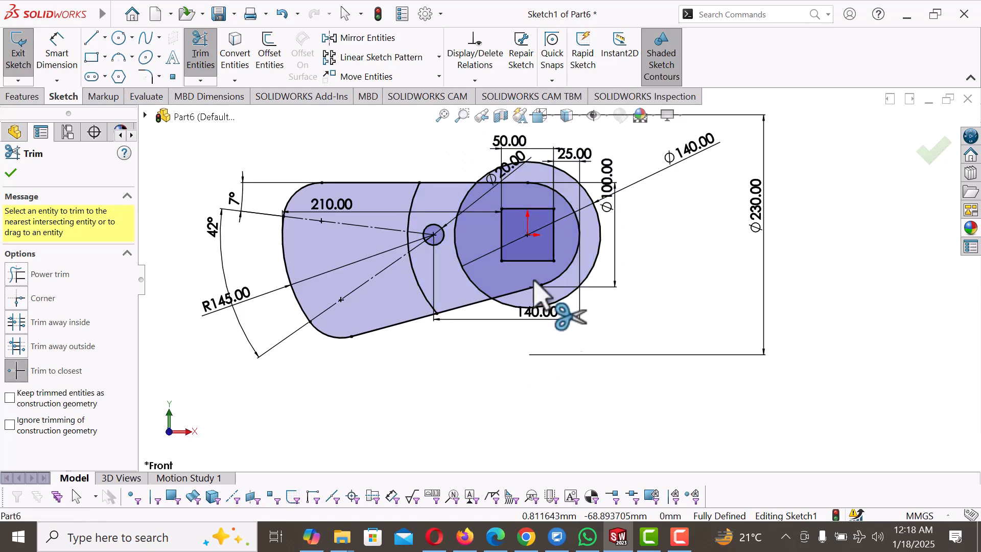
{"action": "scroll", "coordinate": [572, 164], "scroll_direction": "up", "scroll_amount": 3}
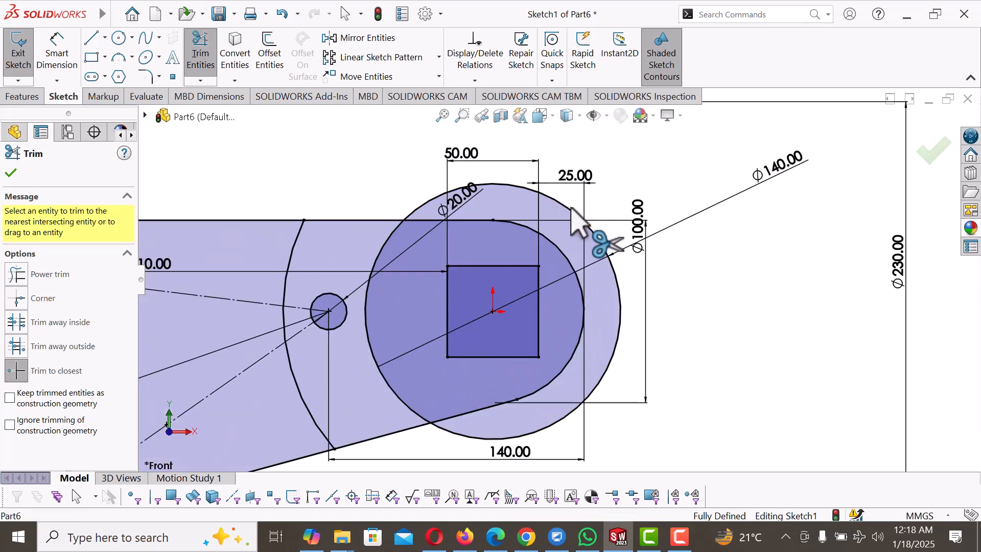
{"action": "left_click", "coordinate": [571, 208]}
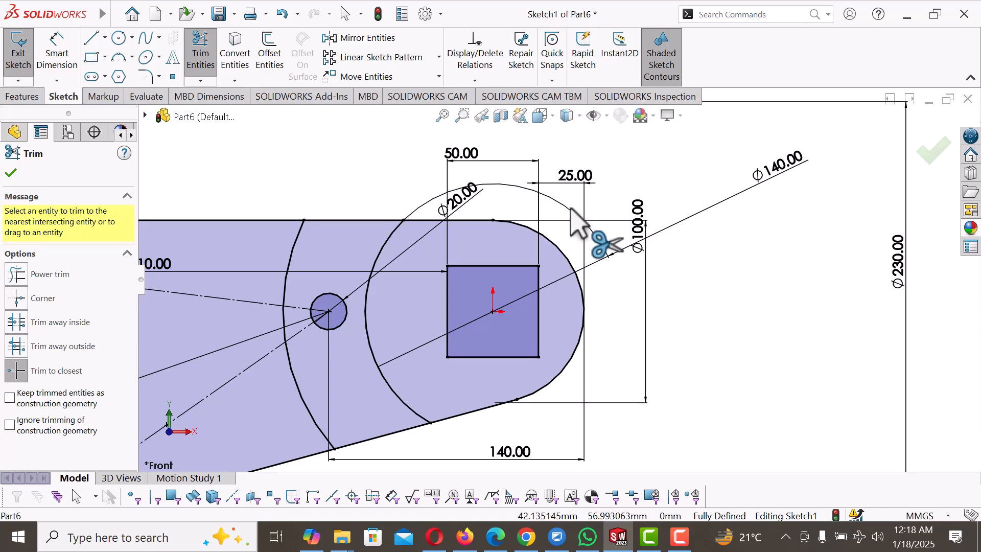
{"action": "scroll", "coordinate": [577, 225], "scroll_direction": "down", "scroll_amount": 4}
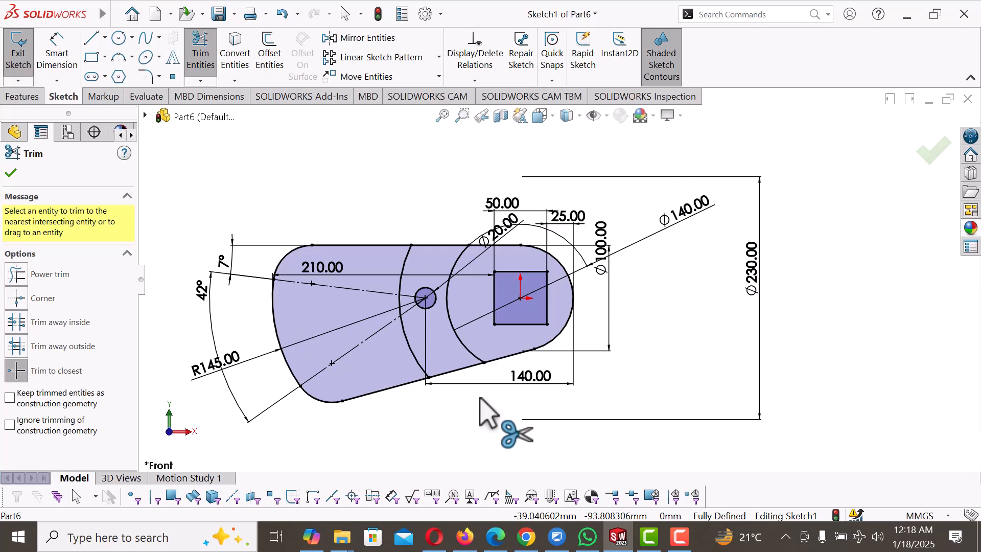
{"action": "right_click", "coordinate": [660, 314]}
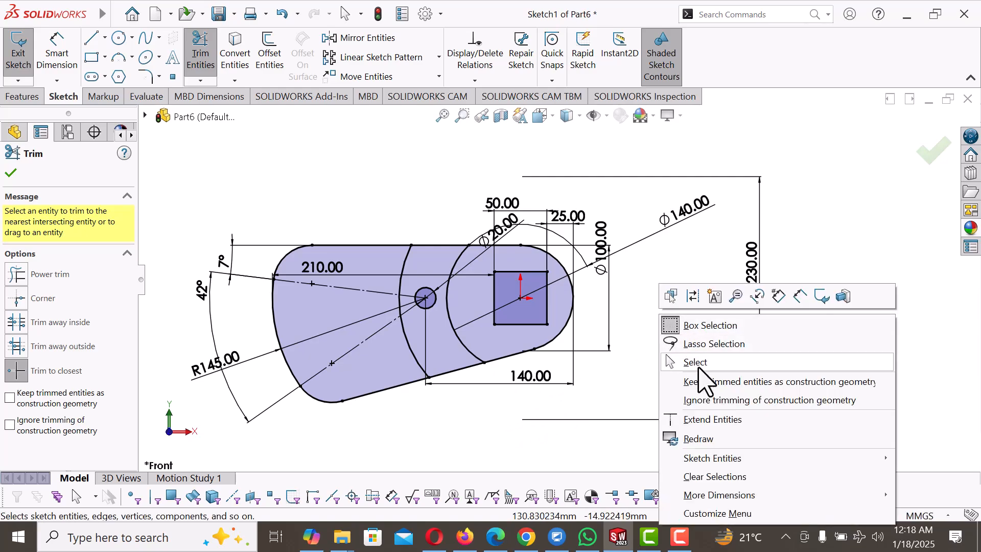
{"action": "left_click", "coordinate": [699, 365]}
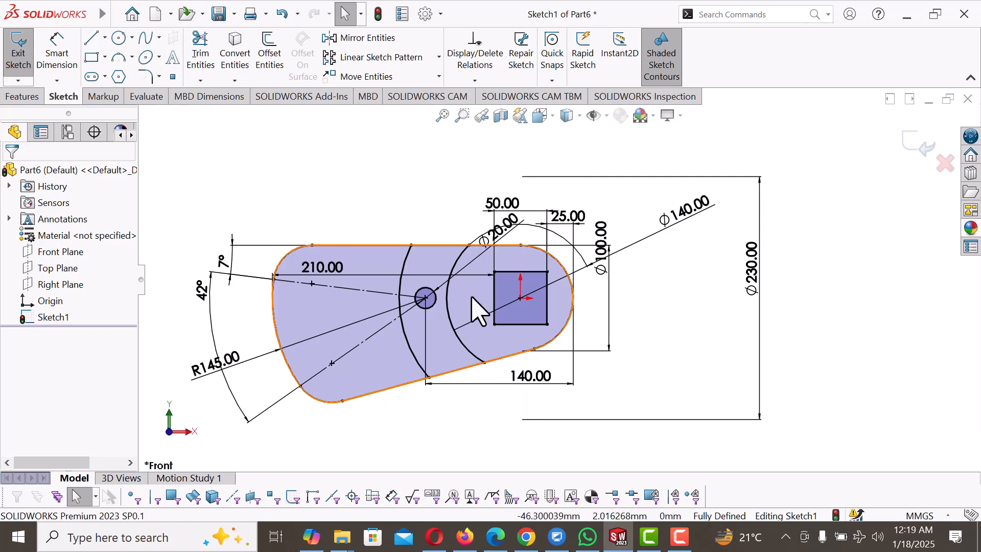
- Delete the 140 mm horizontal dimension between the small hole's center and the profile's rounded end
{"action": "scroll", "coordinate": [472, 301], "scroll_direction": "down", "scroll_amount": 2}
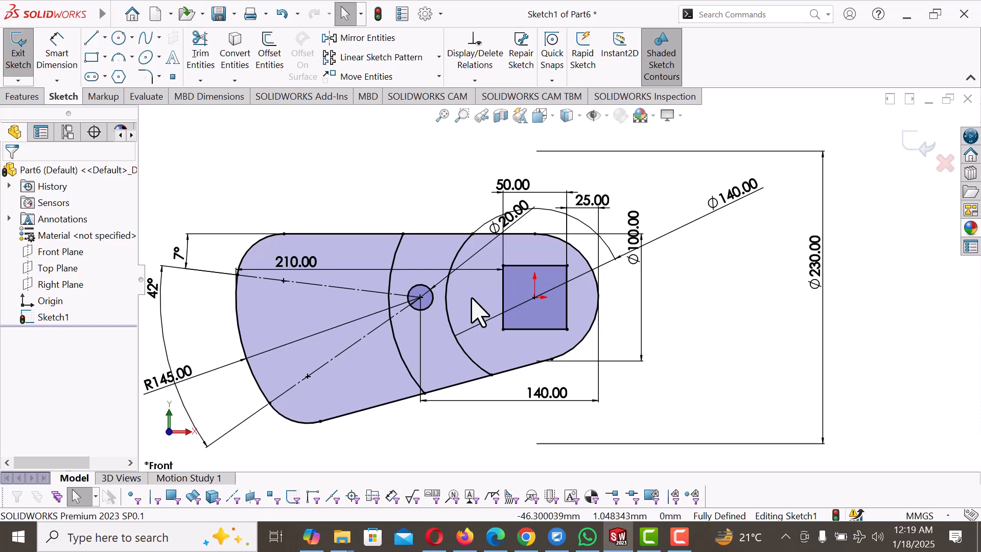
{"action": "scroll", "coordinate": [472, 302], "scroll_direction": "up", "scroll_amount": 2}
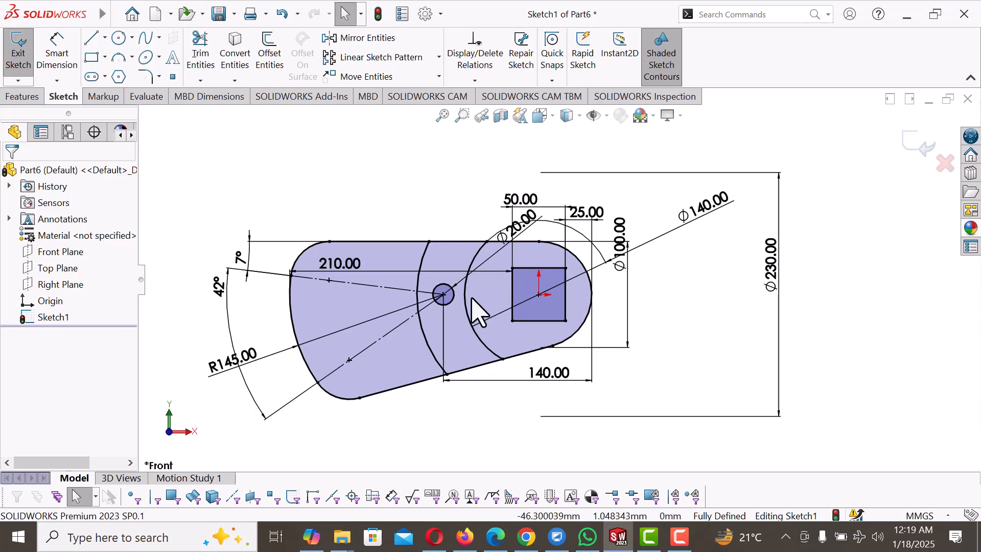
{"action": "left_click", "coordinate": [484, 339]}
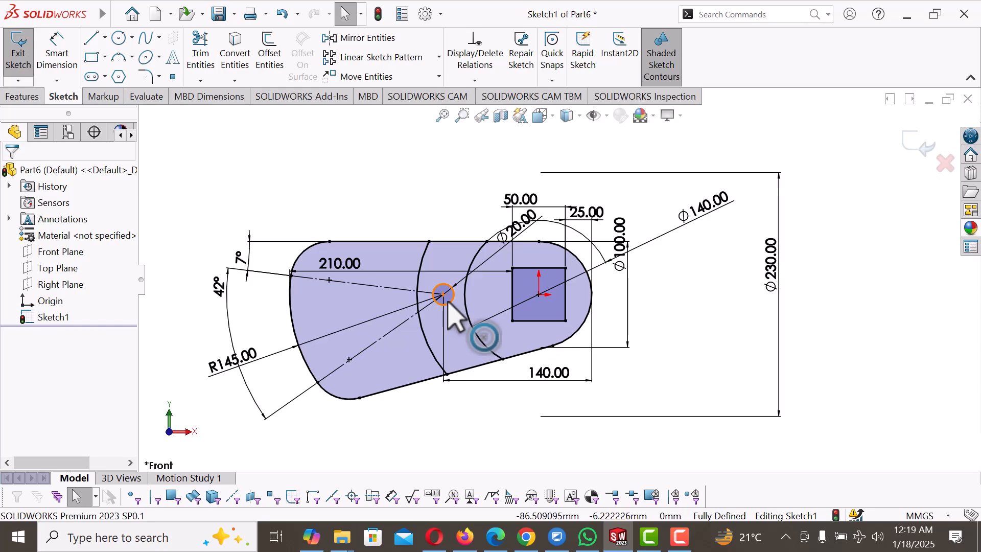
{"action": "left_click_drag", "start_coordinate": [547, 376], "coordinate": [546, 397]}
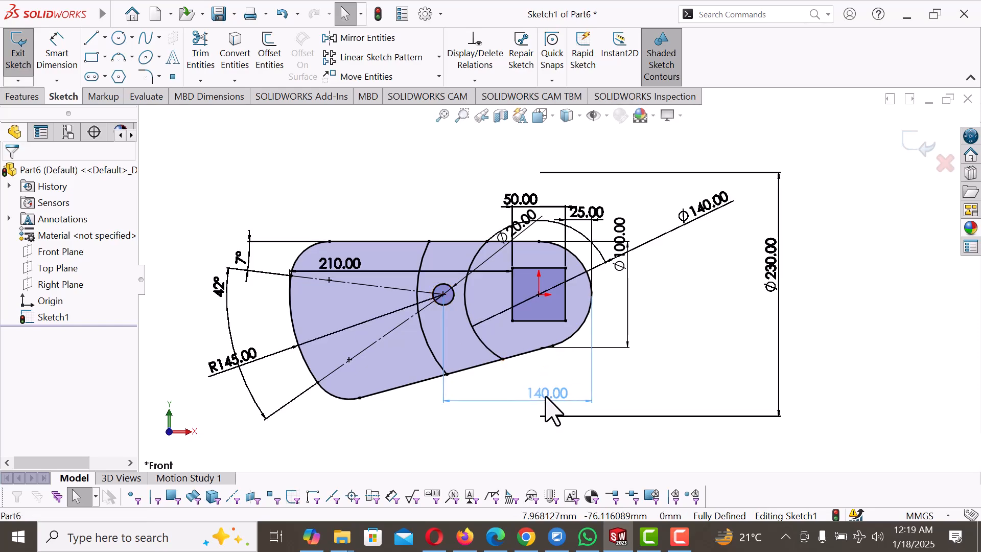
{"action": "key", "text": "Delete"}
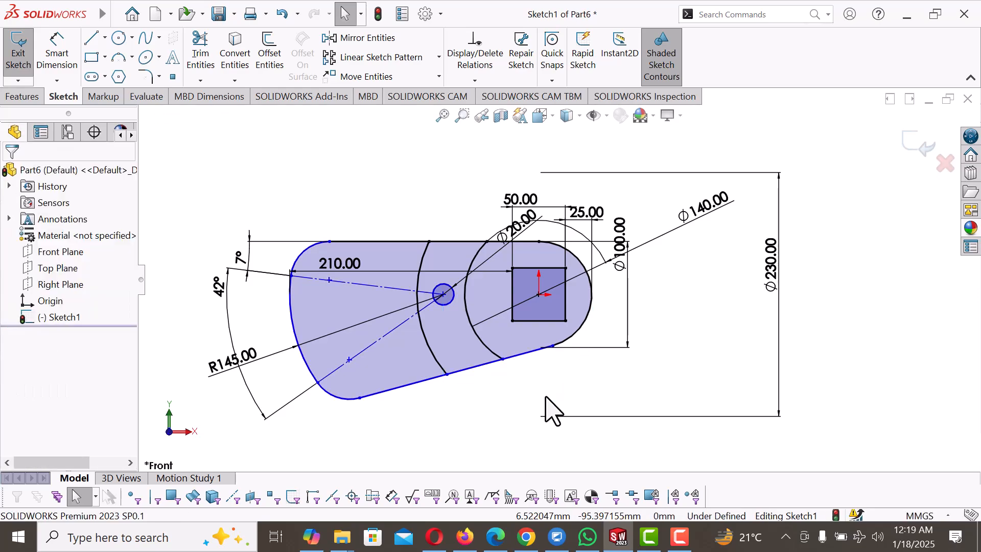
- Dimension the horizontal distance from the small hole's center to the nearest vertical edge of the square, placing it below the profile
{"action": "right_click_drag", "start_coordinate": [525, 410], "coordinate": [546, 302]}
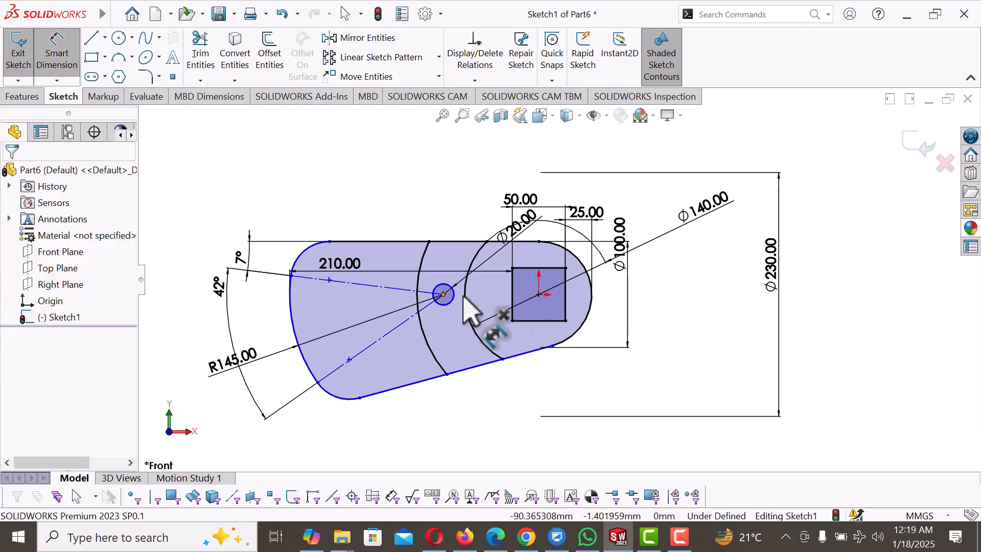
{"action": "left_click", "coordinate": [443, 295]}
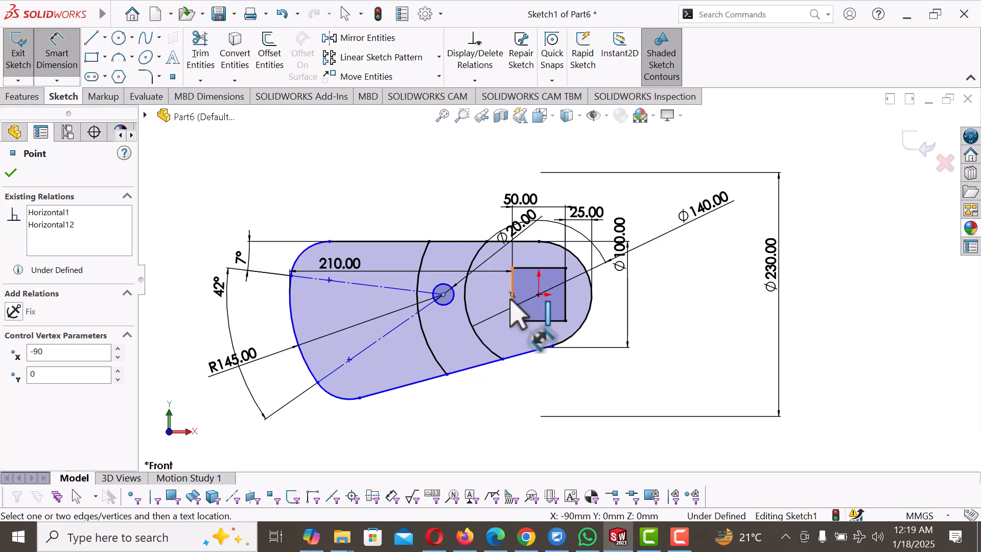
{"action": "left_click", "coordinate": [512, 299]}
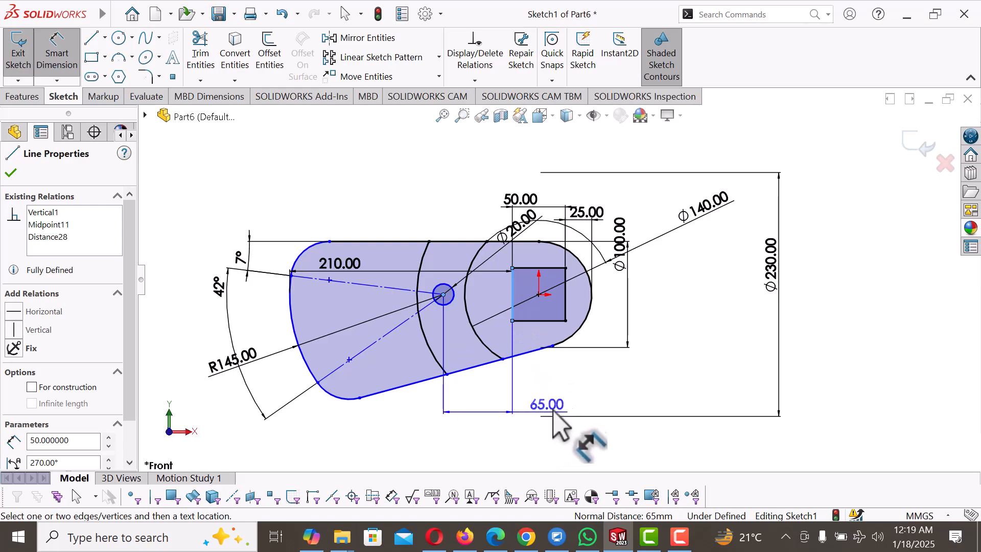
{"action": "left_click", "coordinate": [562, 399]}
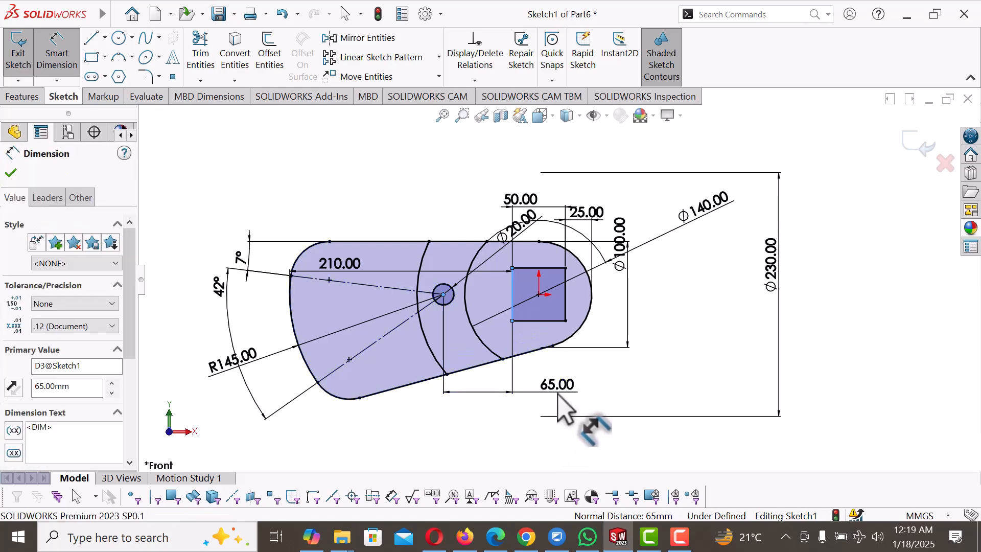
{"action": "left_click", "coordinate": [496, 373]}
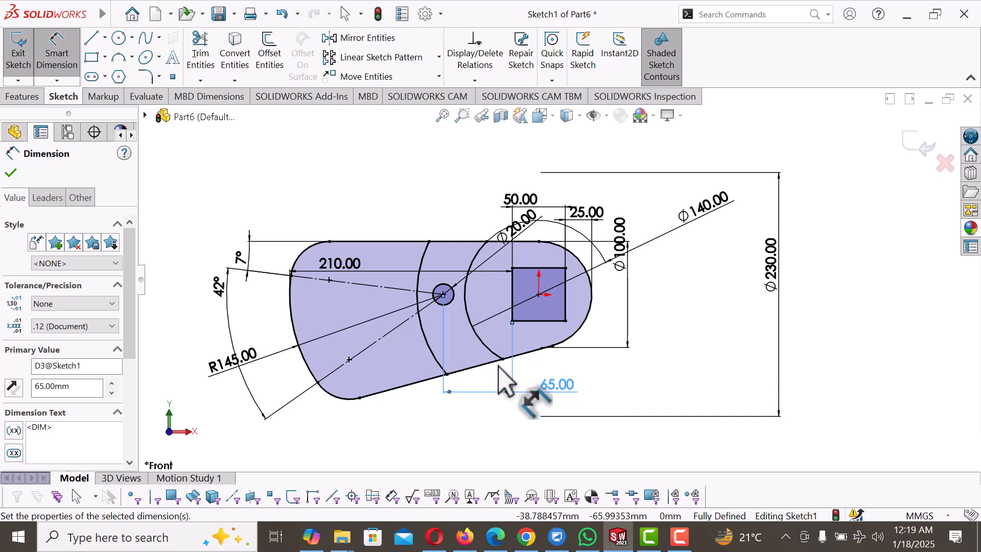
{"action": "left_click", "coordinate": [699, 335]}
{"action": "right_click", "coordinate": [698, 318]}
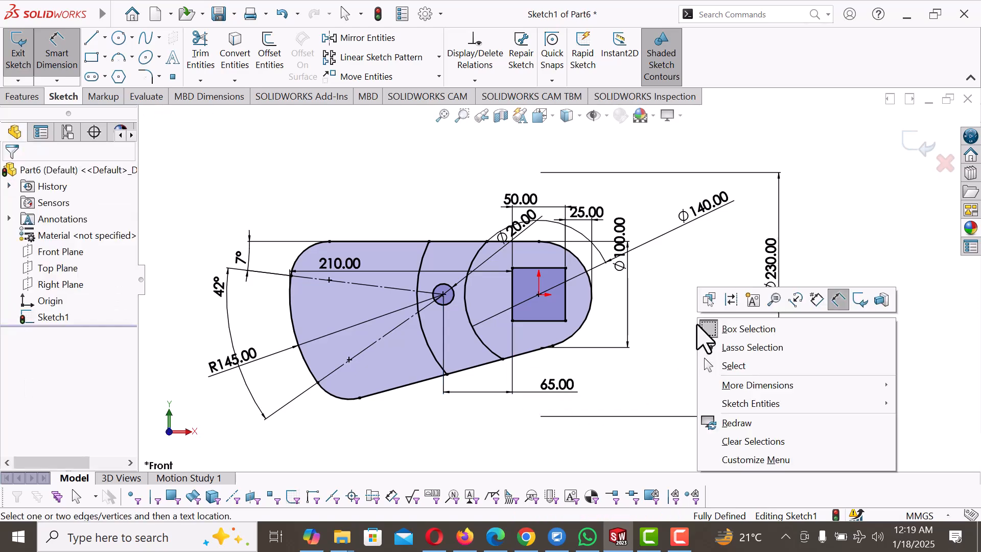
{"action": "left_click", "coordinate": [736, 365]}
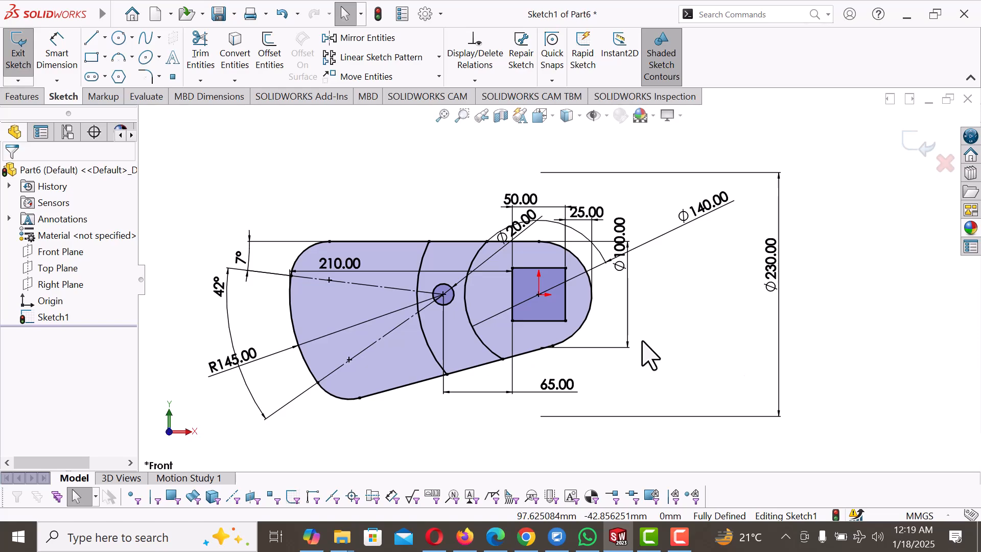
{"action": "right_click_drag", "start_coordinate": [714, 339], "coordinate": [644, 330]}
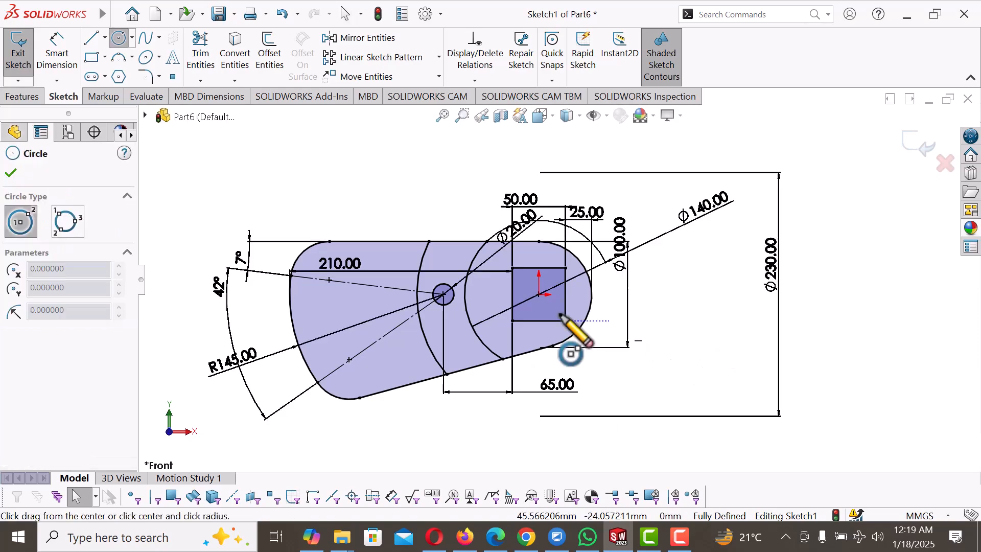
{"action": "left_click", "coordinate": [540, 296]}
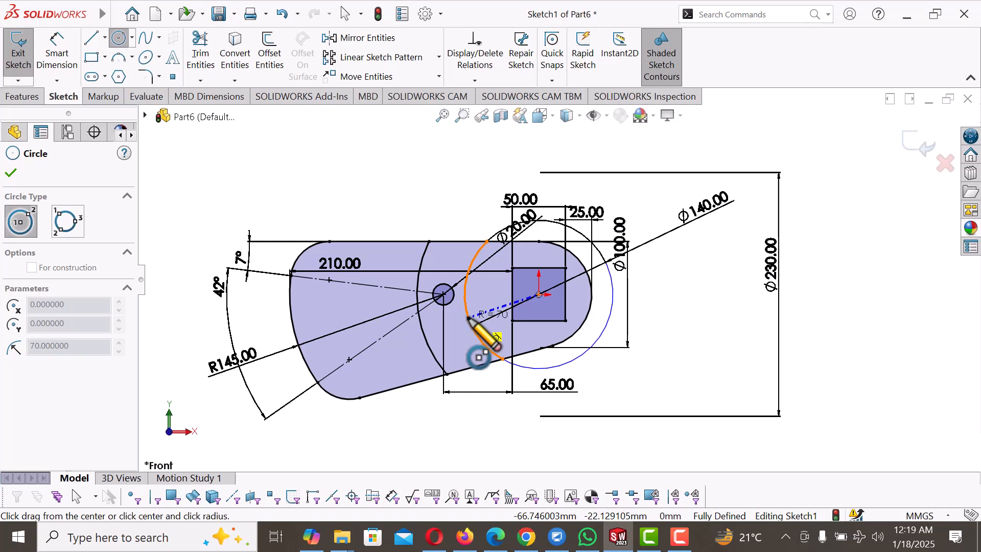
{"action": "left_click", "coordinate": [470, 318]}
{"action": "right_click", "coordinate": [471, 320]}
{"action": "left_click", "coordinate": [515, 332]}
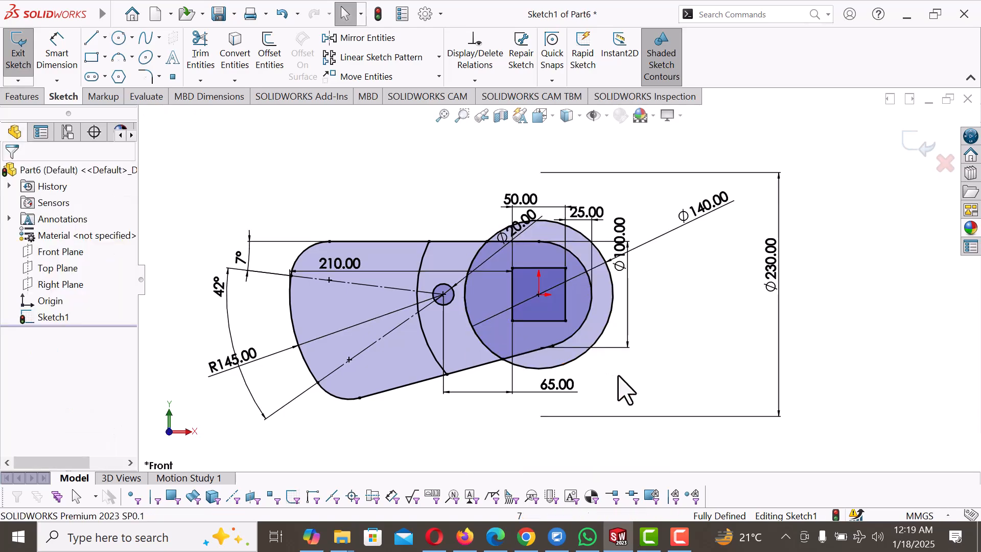
{"action": "right_click_drag", "start_coordinate": [623, 389], "coordinate": [635, 335]}
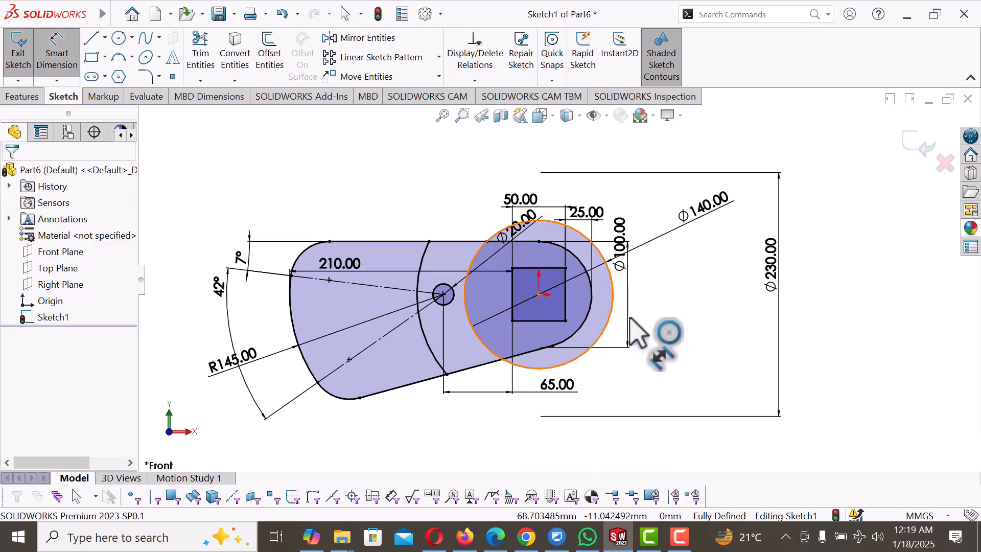
{"action": "left_click", "coordinate": [628, 327]}
{"action": "key", "text": "Escape"}
{"action": "left_click", "coordinate": [613, 315]}
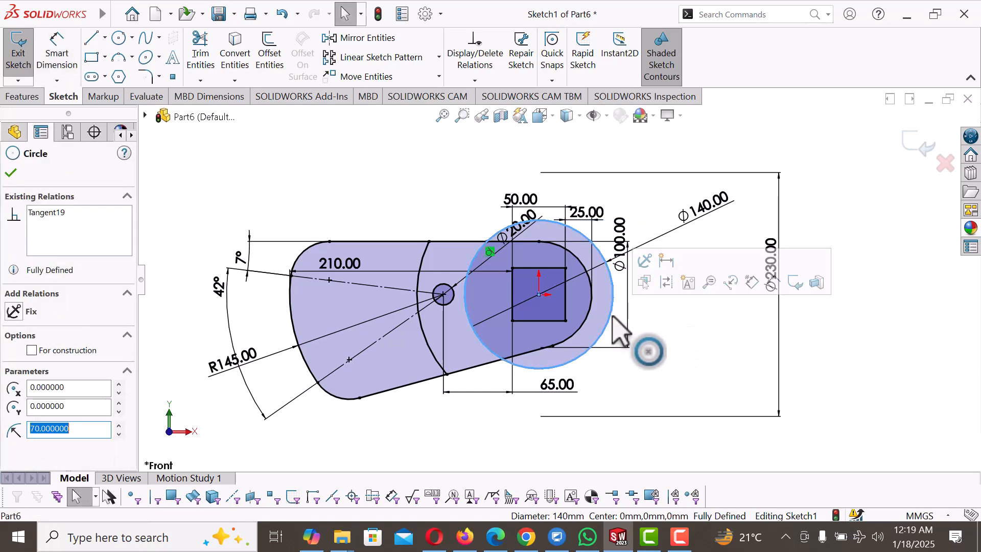
{"action": "key", "text": "Escape"}
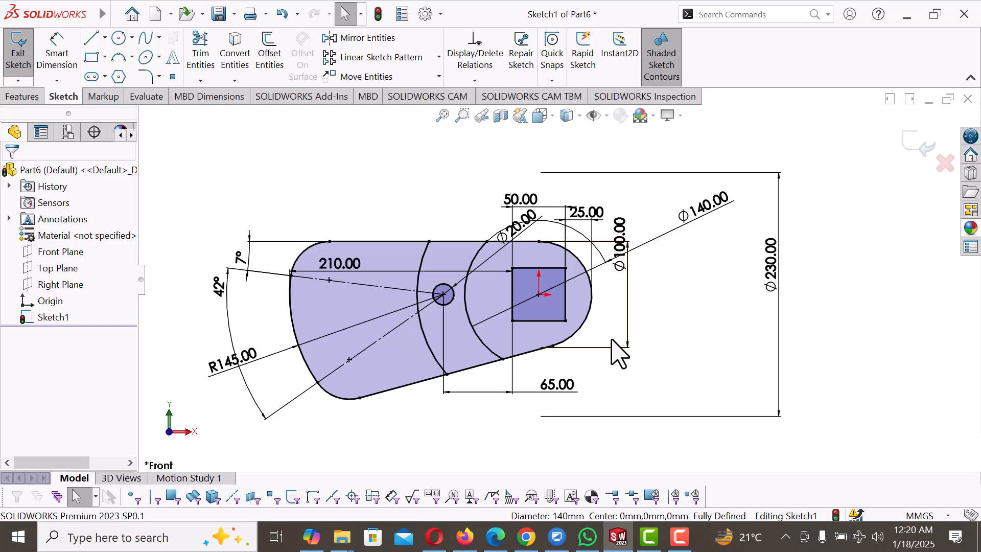
- Sketch two concentric circles centered on the 20 mm hole, with radii of about 60 mm and 72 mm, and exit the Circle tool
{"action": "right_click_drag", "start_coordinate": [609, 341], "coordinate": [736, 347]}
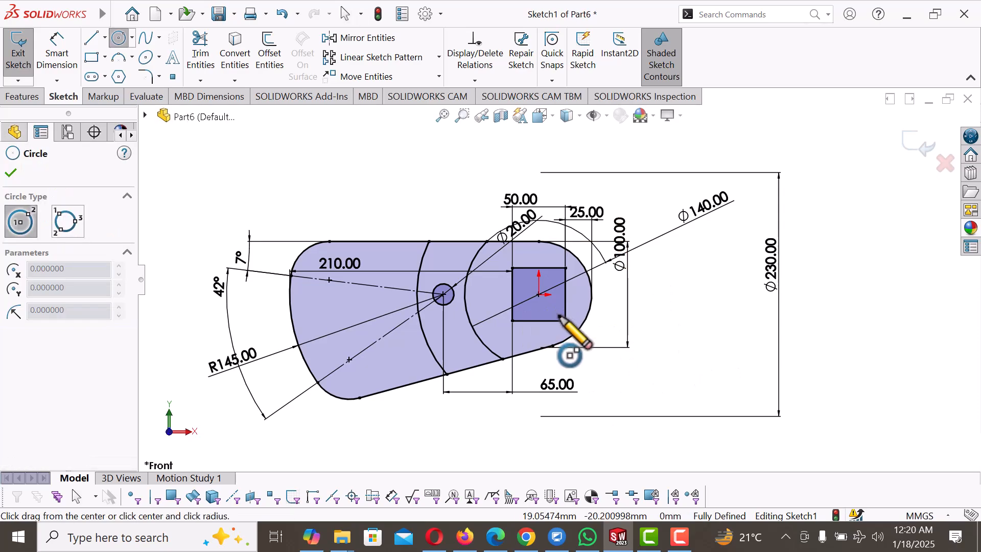
{"action": "scroll", "coordinate": [409, 301], "scroll_direction": "down", "scroll_amount": 3}
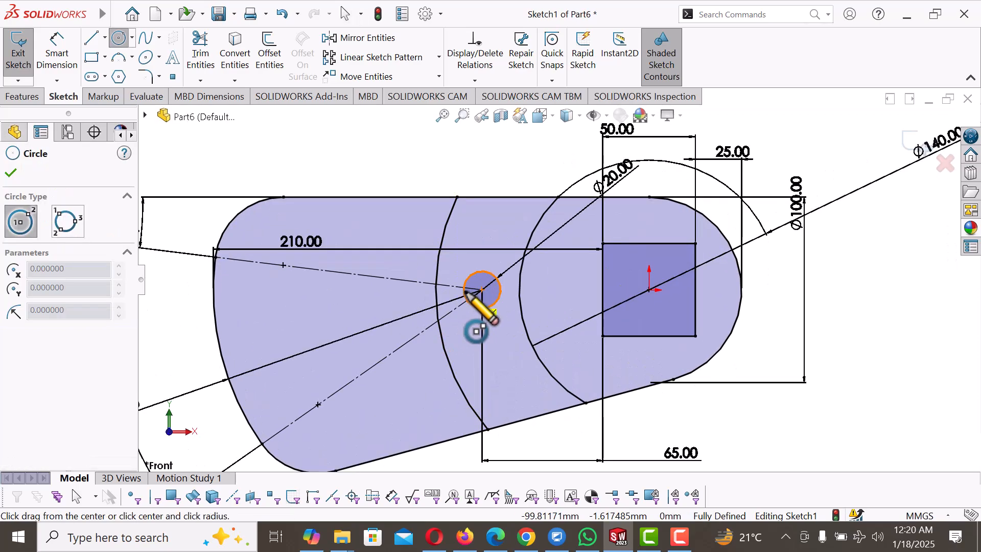
{"action": "left_click", "coordinate": [481, 290]}
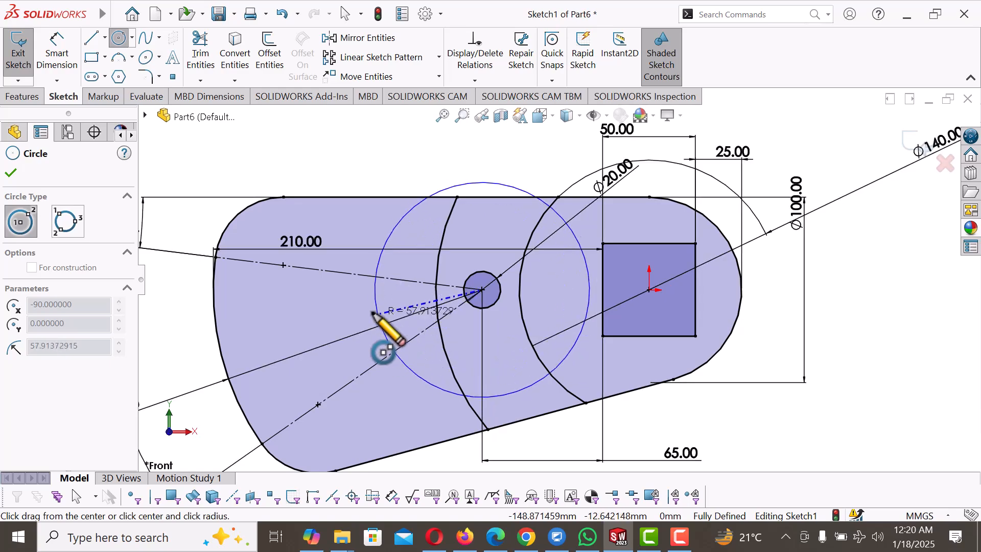
{"action": "left_click", "coordinate": [372, 312]}
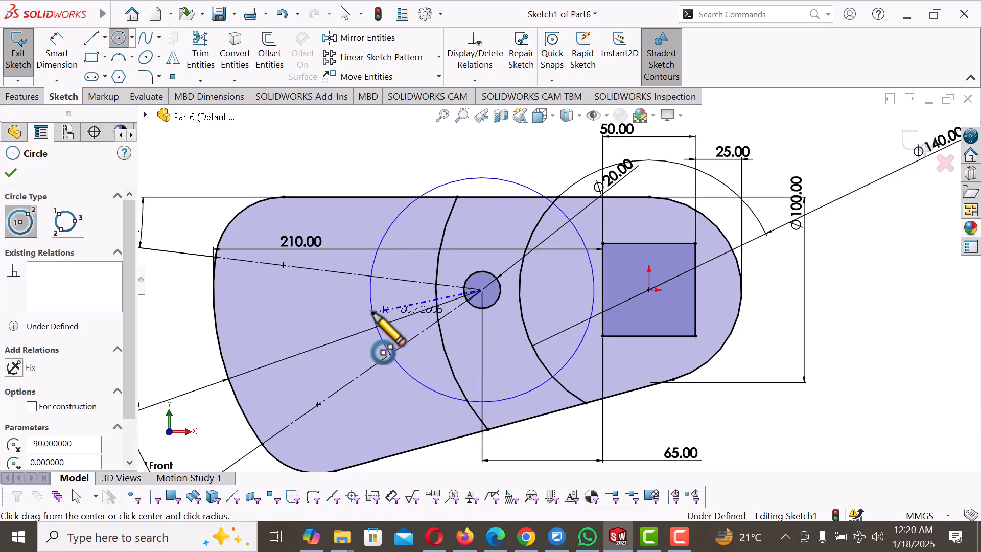
{"action": "left_click", "coordinate": [482, 289]}
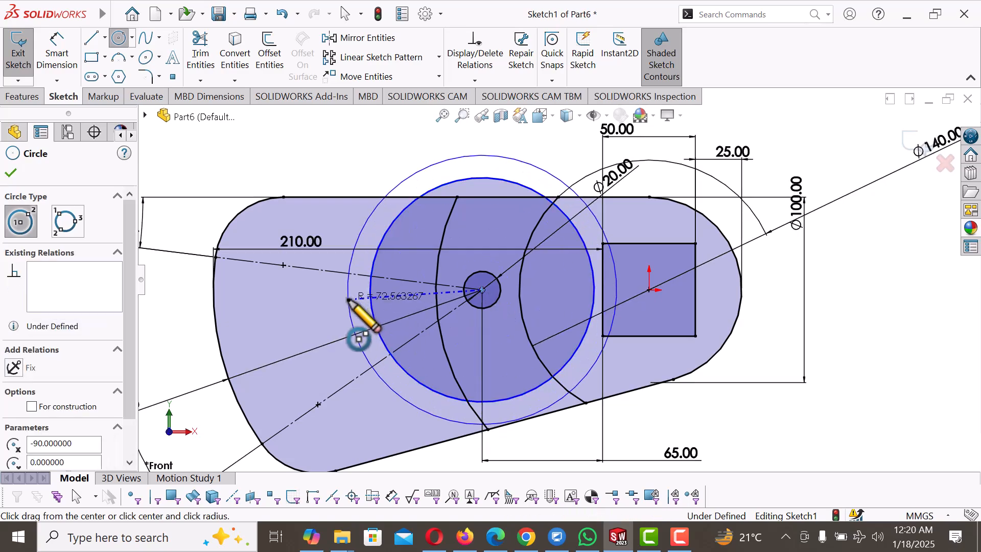
{"action": "left_click", "coordinate": [357, 332]}
{"action": "right_click", "coordinate": [357, 333]}
{"action": "left_click", "coordinate": [384, 311]}
{"action": "key", "text": "f"}
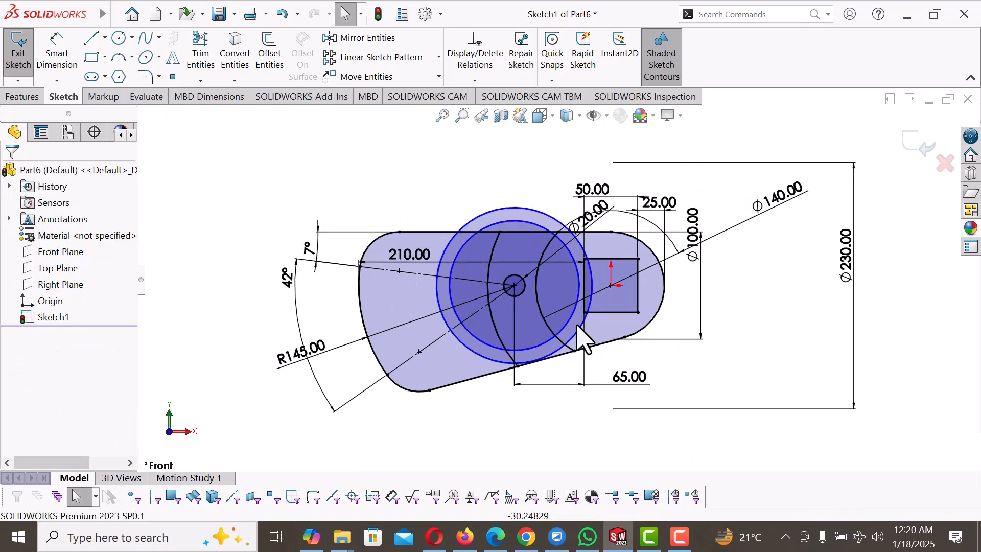
- Delete the old 70 mm and 115 mm radius arcs that were centered on the square
{"action": "left_click", "coordinate": [543, 310]}
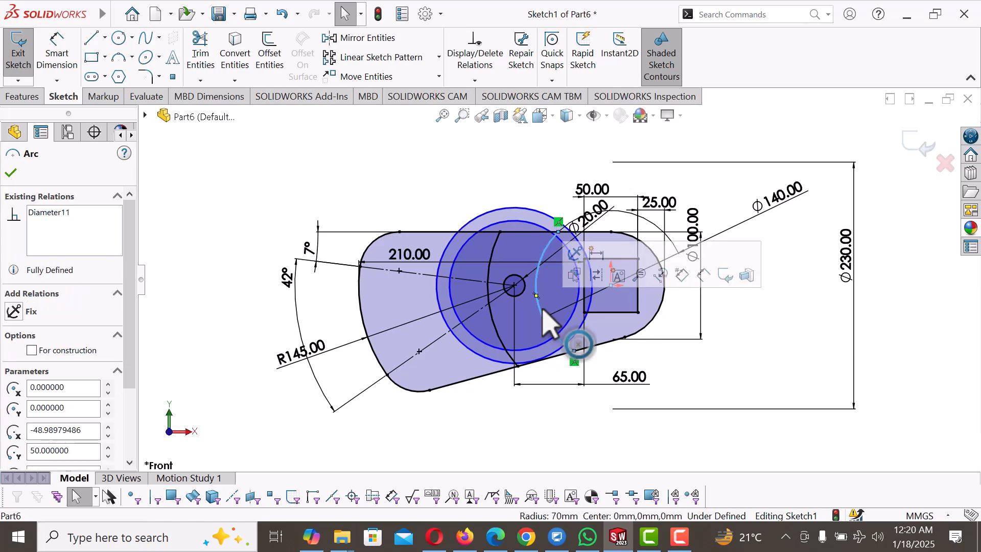
{"action": "key", "text": "Delete"}
{"action": "left_click", "coordinate": [405, 270]}
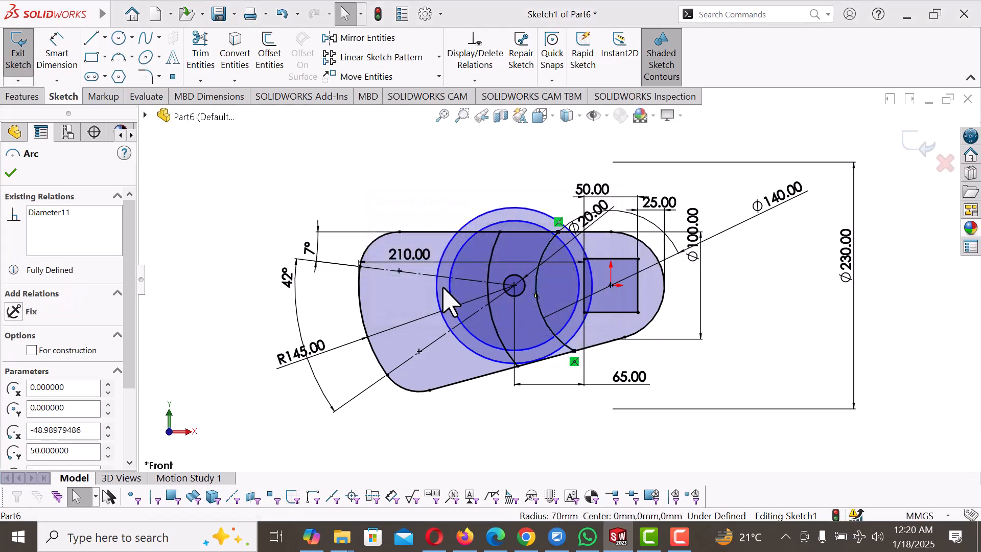
{"action": "left_click", "coordinate": [495, 321]}
{"action": "key", "text": "Delete"}
{"action": "left_click", "coordinate": [405, 268]}
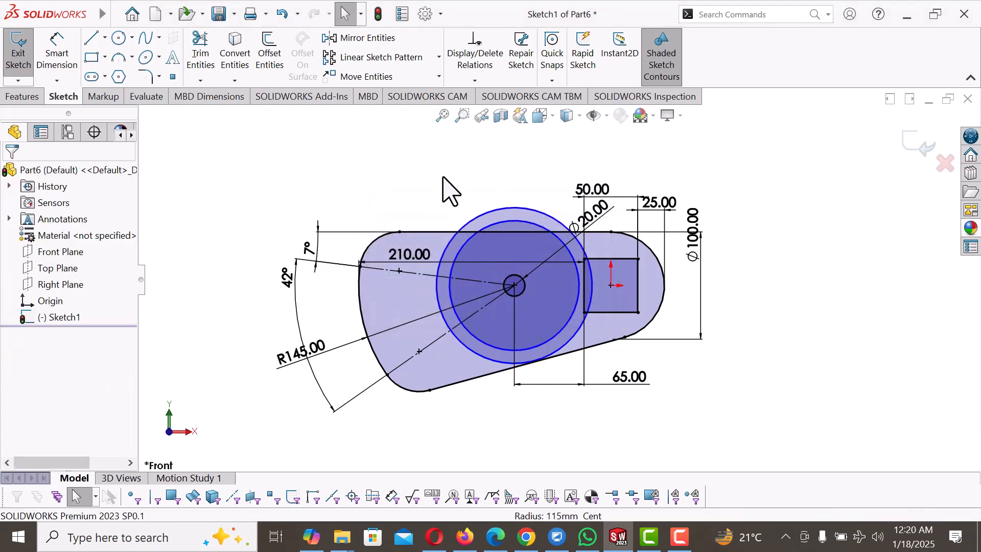
- Dimension the outer circle around the small hole to a diameter of 230 mm
{"action": "right_click_drag", "start_coordinate": [446, 186], "coordinate": [418, 127]}
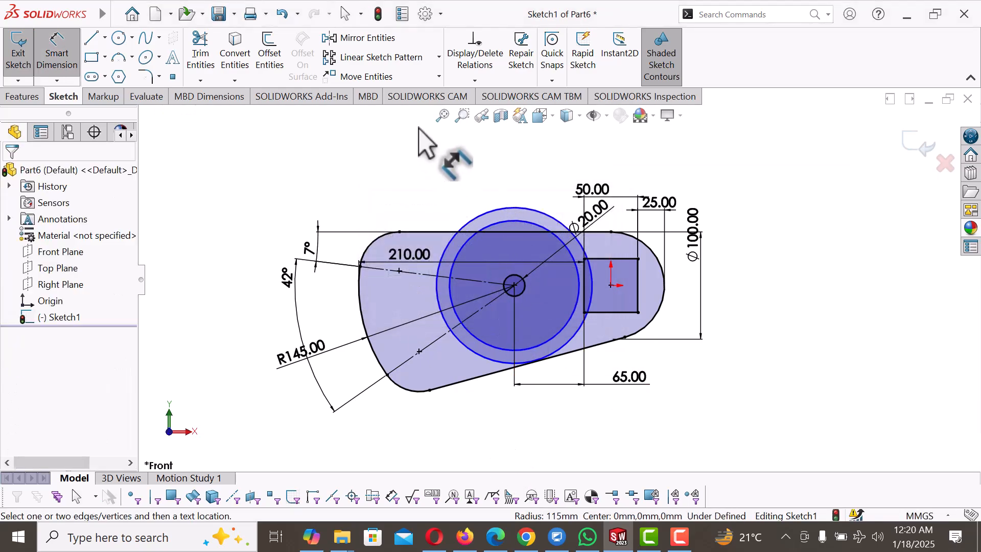
{"action": "left_click", "coordinate": [486, 214]}
{"action": "left_click", "coordinate": [418, 178]}
{"action": "type", "text": "230"}
{"action": "key", "text": "Return"}
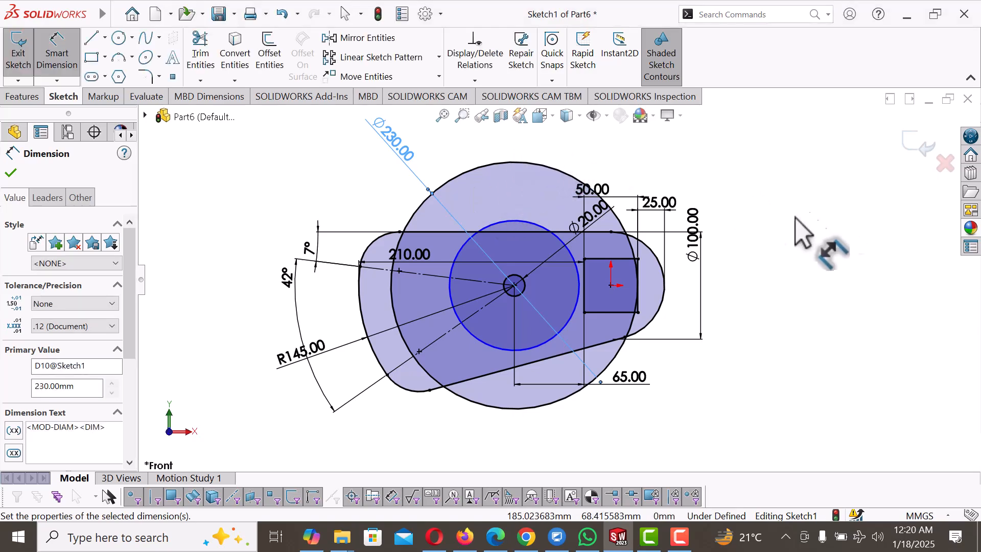
{"action": "left_click", "coordinate": [817, 227]}
- Dimension the inner circle around the small hole to a diameter of 140 mm and leave the dimension command
{"action": "left_click", "coordinate": [504, 223]}
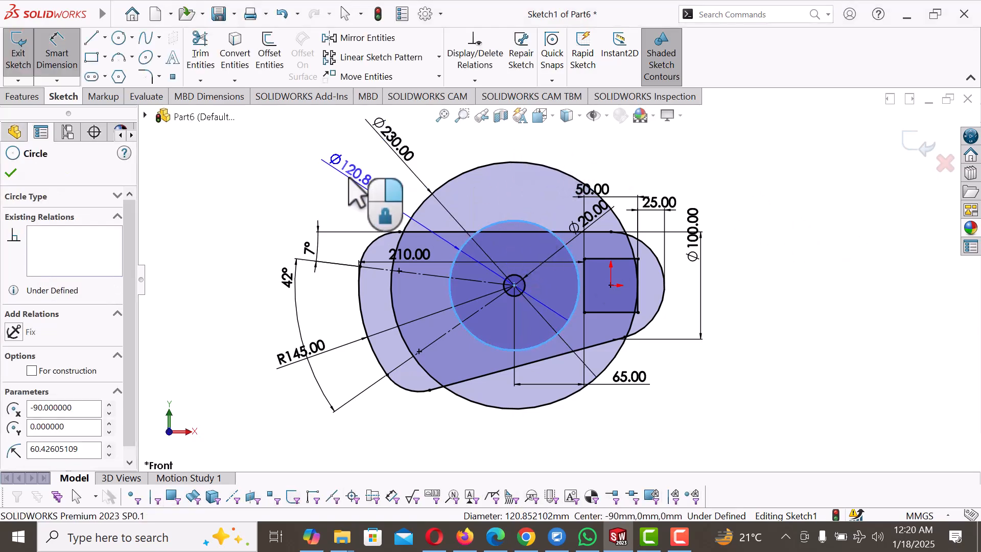
{"action": "left_click", "coordinate": [357, 192]}
{"action": "type", "text": "1"}
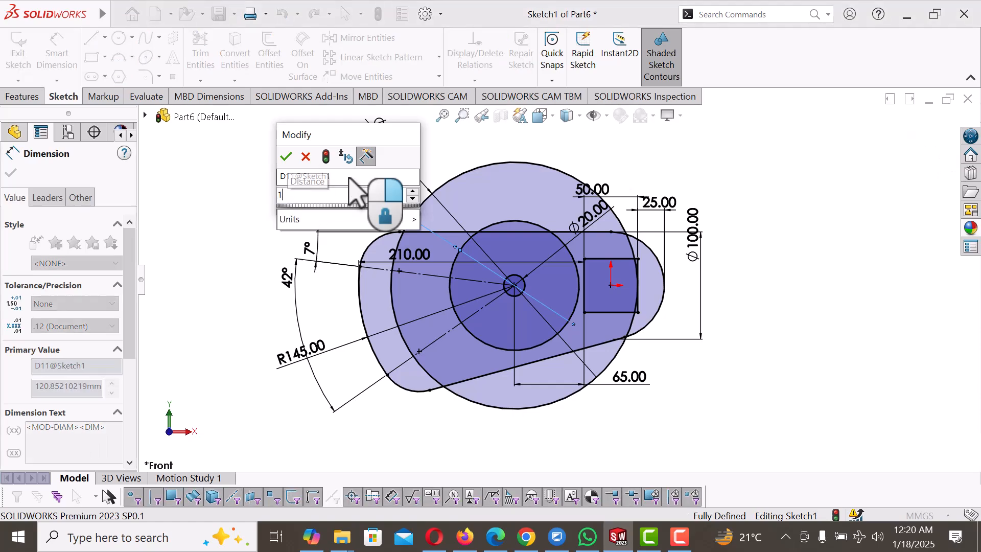
{"action": "type", "text": "40"}
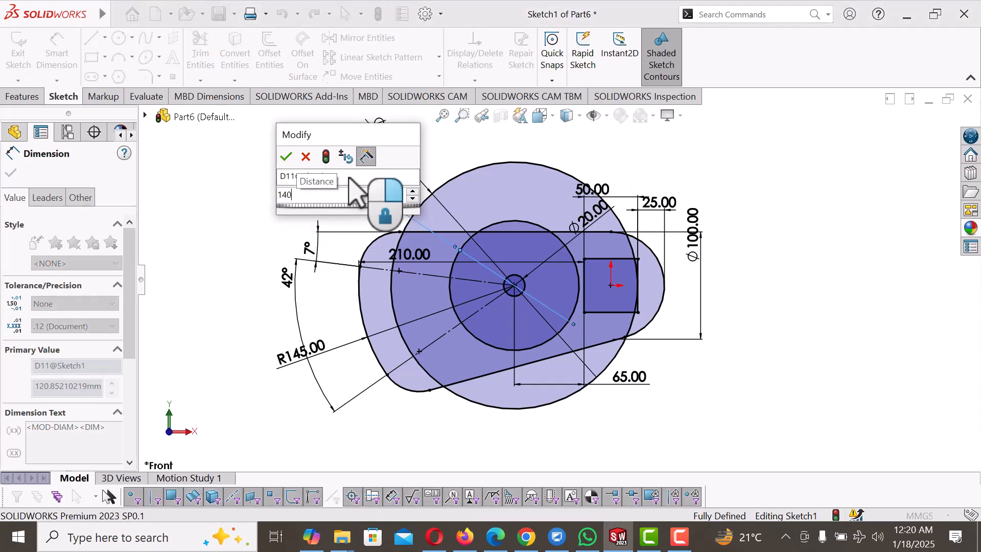
{"action": "key", "text": "Return"}
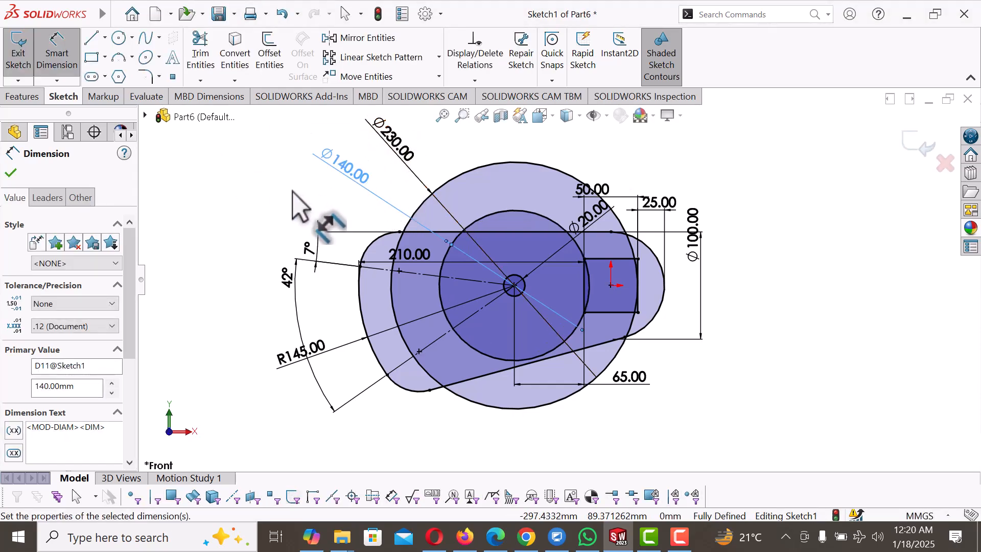
{"action": "left_click", "coordinate": [326, 214]}
{"action": "right_click", "coordinate": [302, 196]}
{"action": "left_click", "coordinate": [336, 241]}
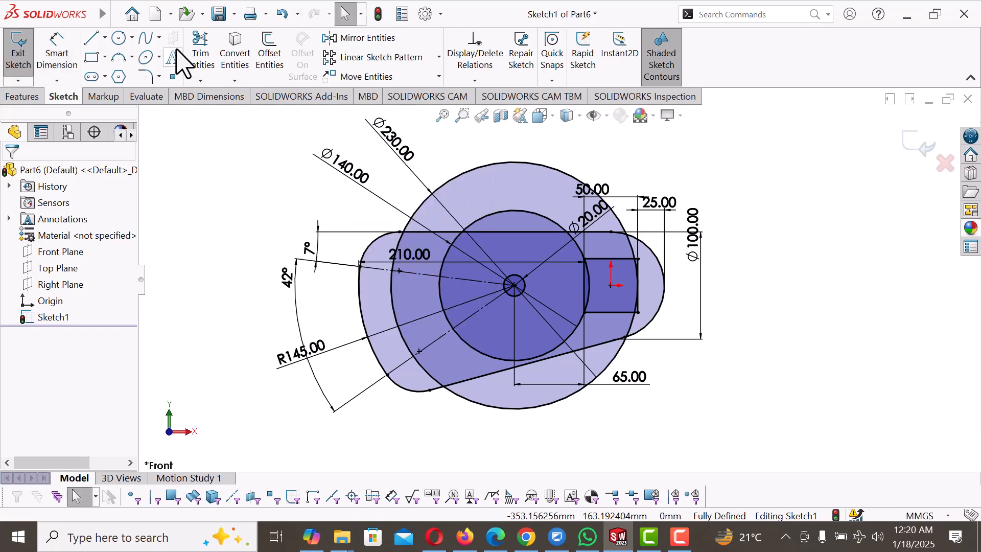
- Trim both circles outside the profile with Trim to closest, and remove the 140 mm circle's portions below the lower centerline and near the square
{"action": "left_click", "coordinate": [200, 51]}
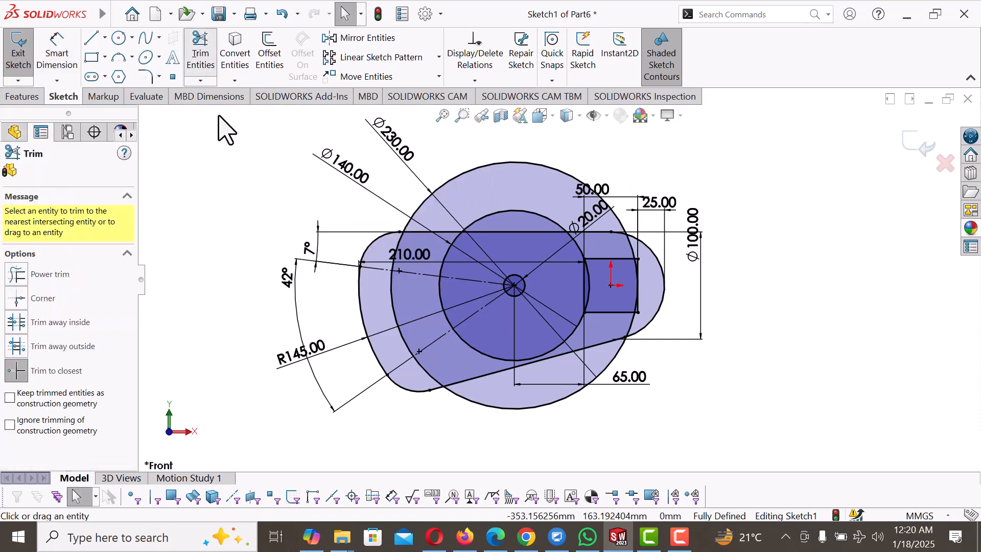
{"action": "left_click", "coordinate": [492, 407]}
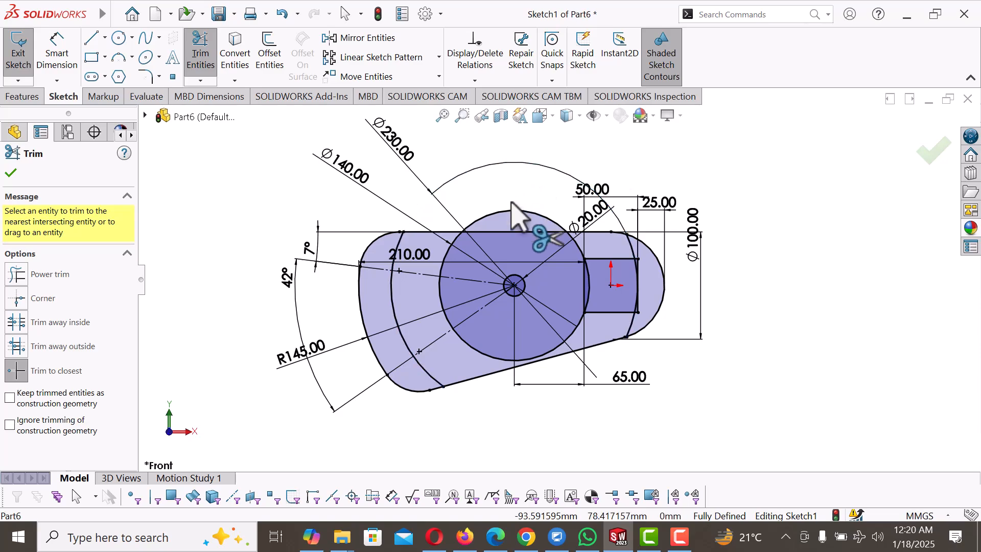
{"action": "left_click", "coordinate": [513, 211]}
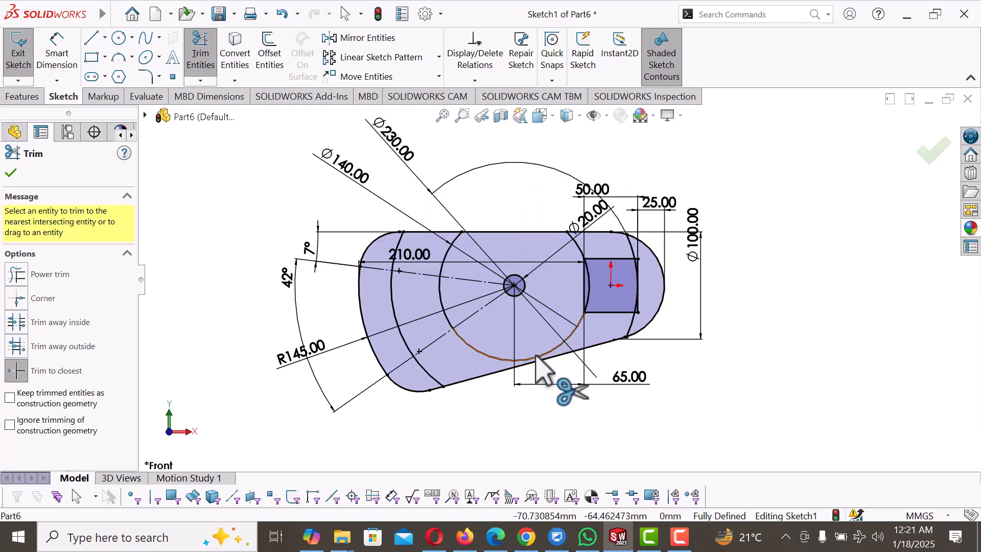
{"action": "left_click", "coordinate": [535, 357]}
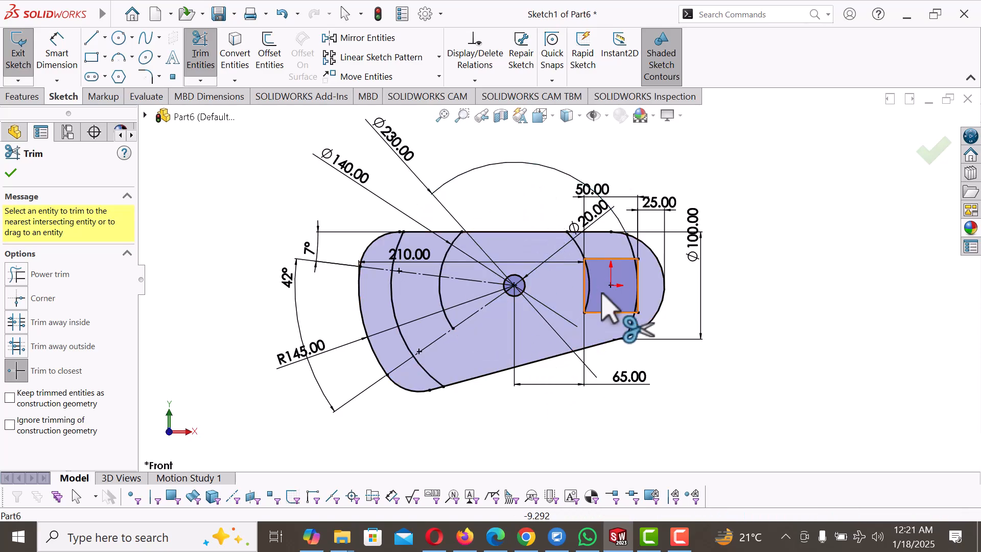
{"action": "left_click", "coordinate": [579, 249]}
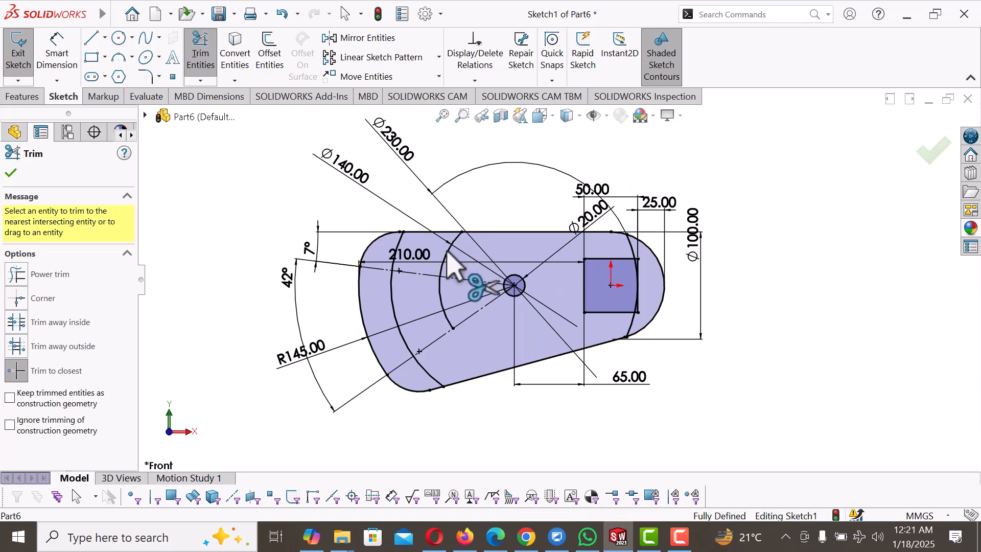
- Trim the ends of the remaining 140 mm and 230 mm arcs back to the two angled centerlines and close the Trim command
{"action": "scroll", "coordinate": [437, 268], "scroll_direction": "down", "scroll_amount": 3}
{"action": "left_click", "coordinate": [412, 264]}
{"action": "scroll", "coordinate": [449, 337], "scroll_direction": "up", "scroll_amount": 3}
{"action": "scroll", "coordinate": [544, 368], "scroll_direction": "down", "scroll_amount": 1}
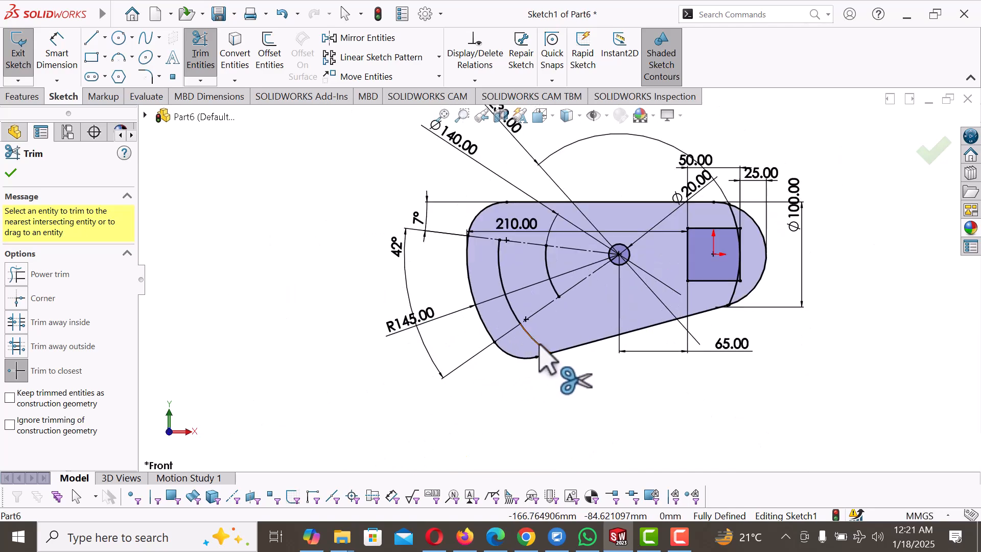
{"action": "left_click", "coordinate": [539, 345]}
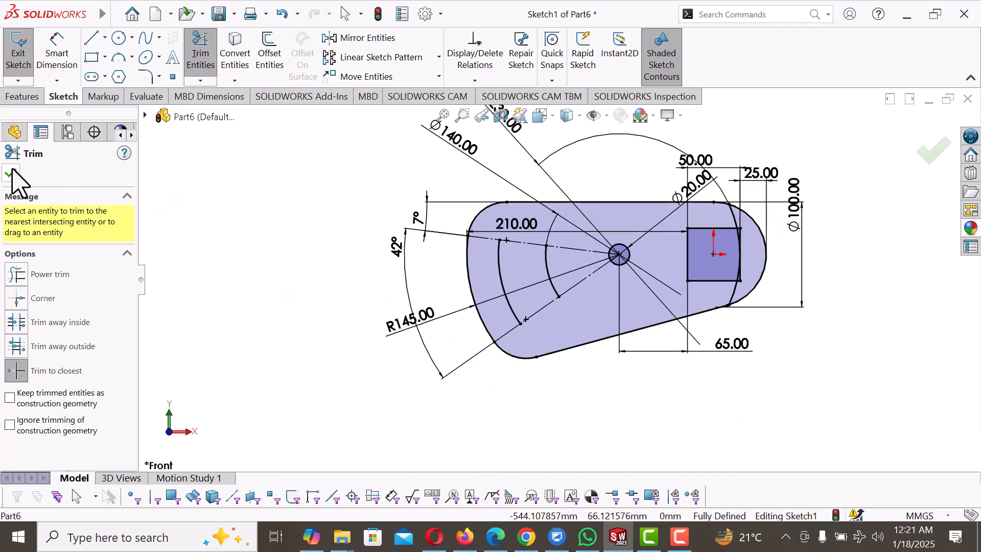
{"action": "left_click", "coordinate": [11, 174]}
- Convert the trimmed 140 mm and 230 mm arcs between the two angled centerlines to construction geometry
{"action": "scroll", "coordinate": [707, 390], "scroll_direction": "down", "scroll_amount": 3}
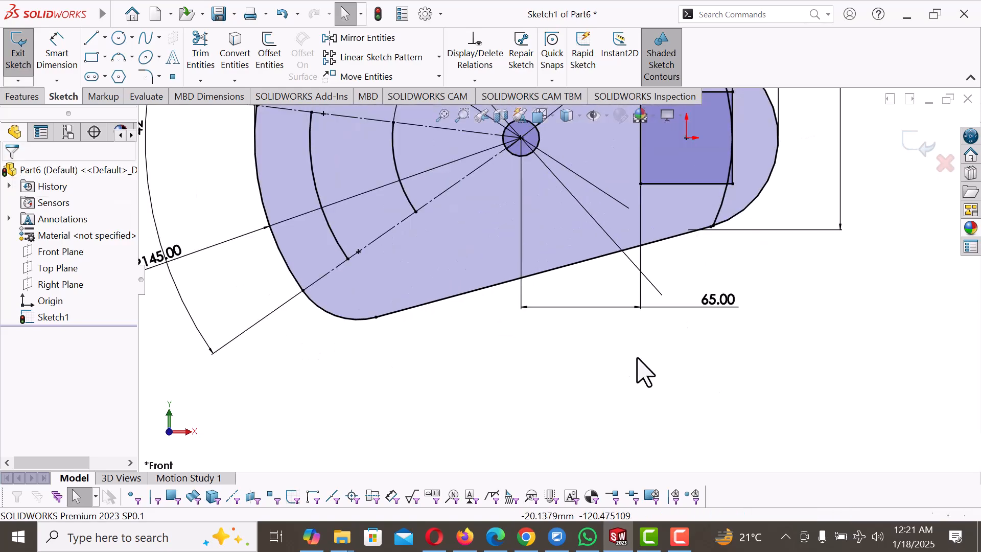
{"action": "scroll", "coordinate": [528, 158], "scroll_direction": "up", "scroll_amount": 4}
{"action": "scroll", "coordinate": [516, 289], "scroll_direction": "down", "scroll_amount": 2}
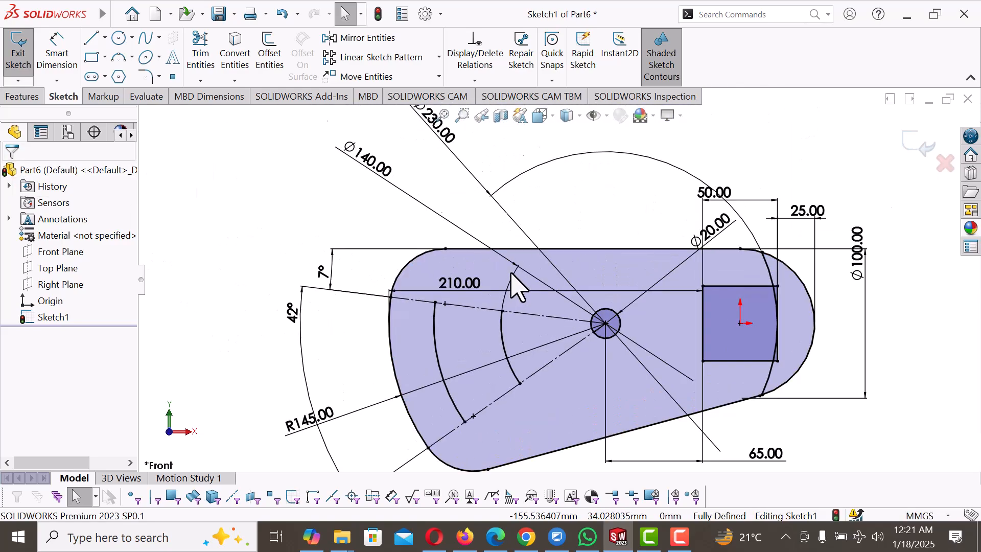
{"action": "scroll", "coordinate": [513, 276], "scroll_direction": "down", "scroll_amount": 2}
{"action": "left_click", "coordinate": [507, 350]}
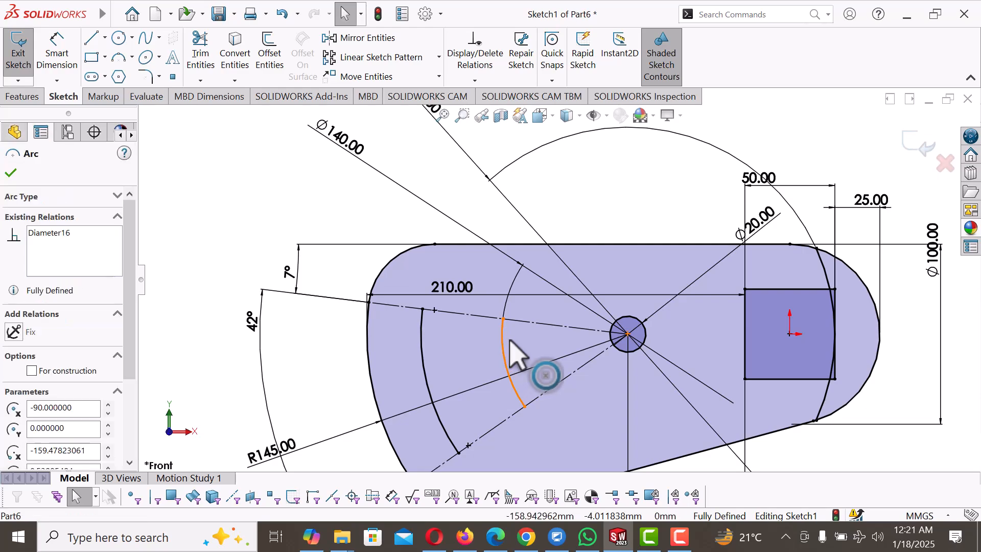
{"action": "left_click", "coordinate": [559, 308]}
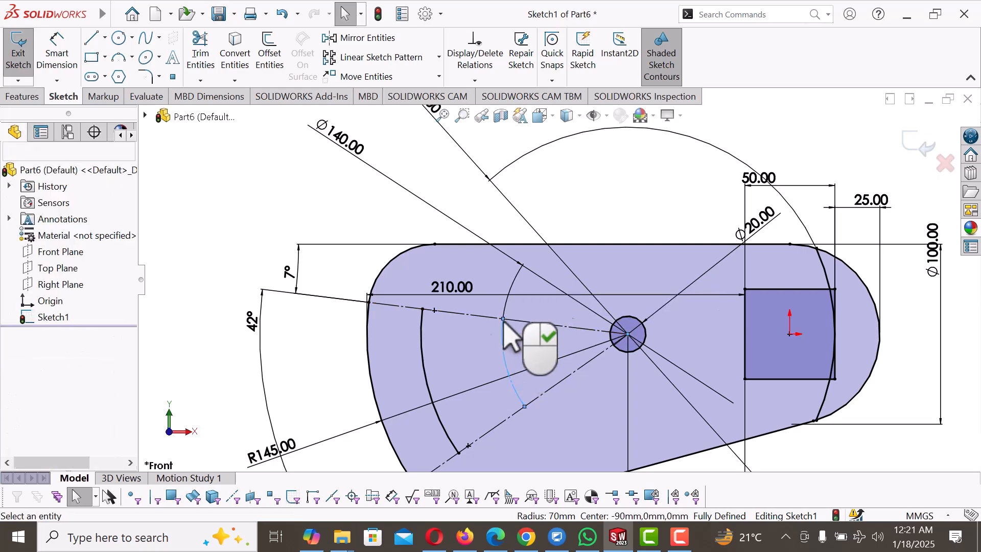
{"action": "left_click", "coordinate": [423, 349]}
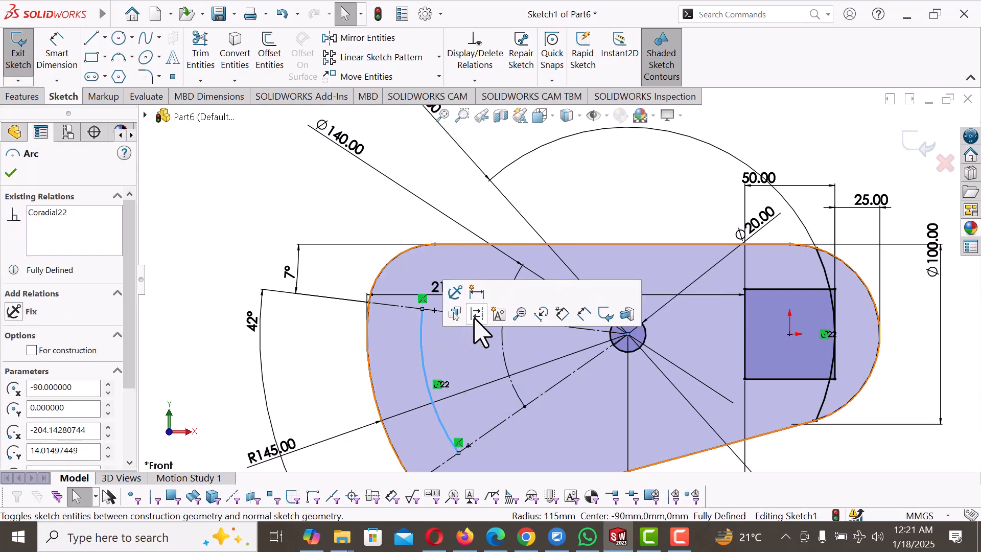
{"action": "left_click", "coordinate": [475, 316]}
{"action": "scroll", "coordinate": [351, 222], "scroll_direction": "up", "scroll_amount": 4}
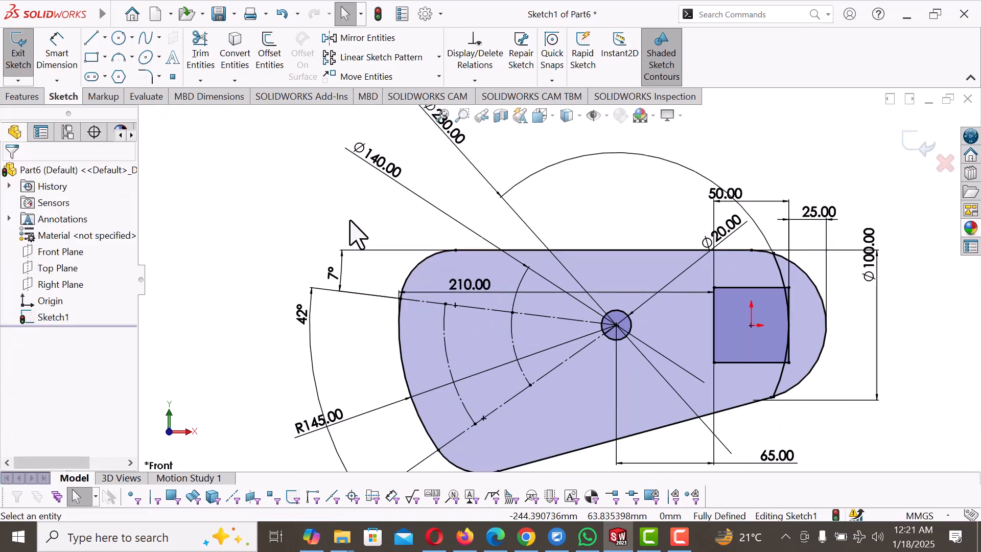
- Sketch a 3 Point Arc Slot about 24 mm wide along the 140 mm construction arc, between the two angled centerlines
{"action": "scroll", "coordinate": [698, 402], "scroll_direction": "down", "scroll_amount": 1}
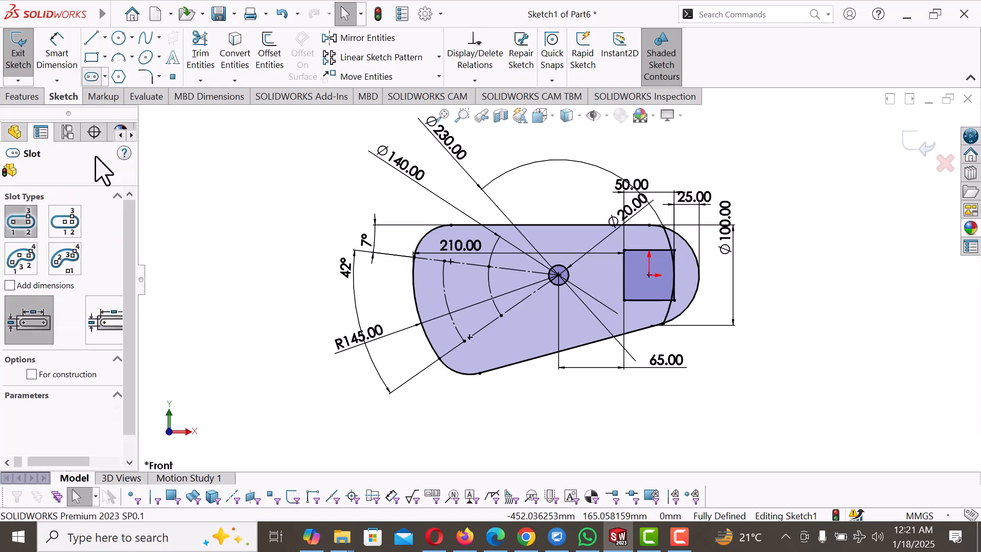
{"action": "left_click", "coordinate": [21, 259]}
{"action": "scroll", "coordinate": [487, 317], "scroll_direction": "down", "scroll_amount": 3}
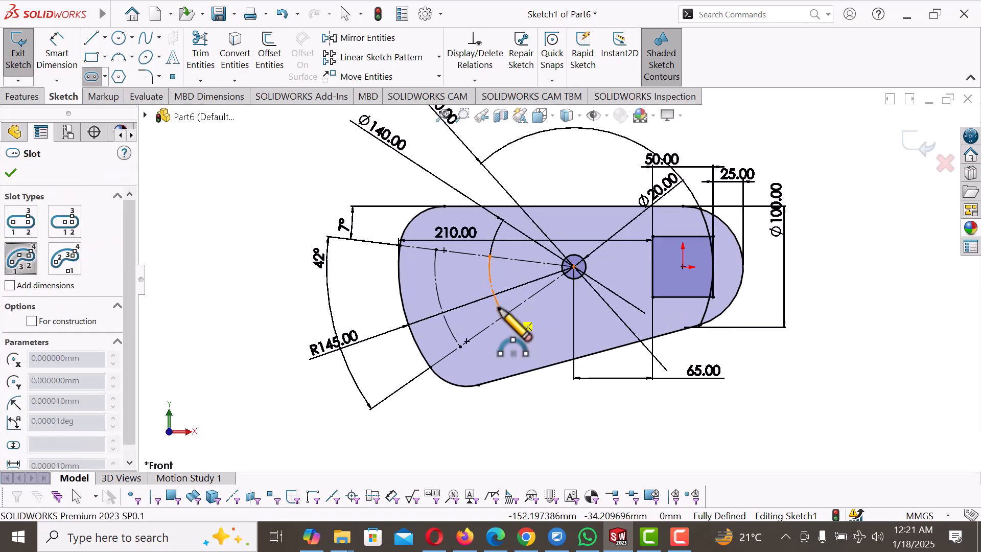
{"action": "left_click", "coordinate": [492, 246]}
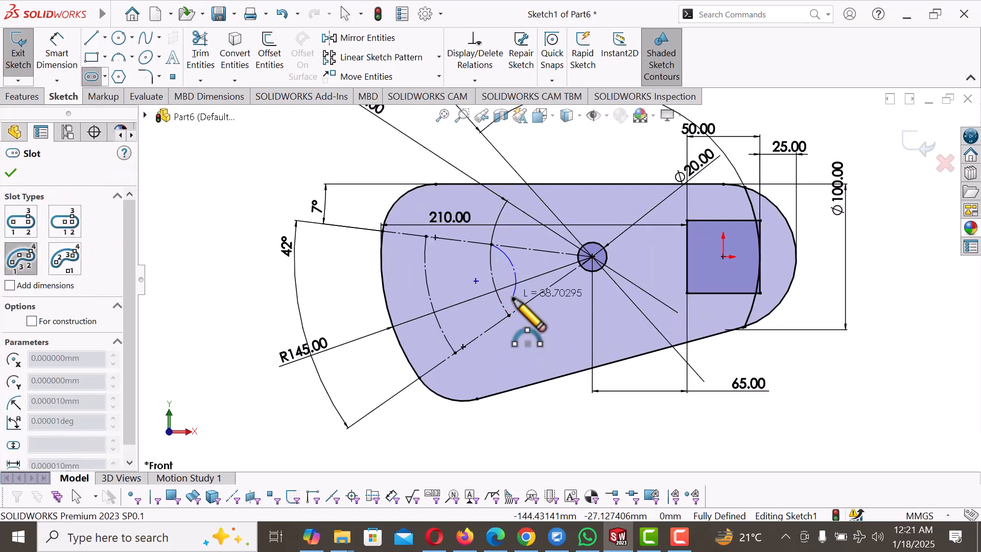
{"action": "left_click", "coordinate": [508, 315]}
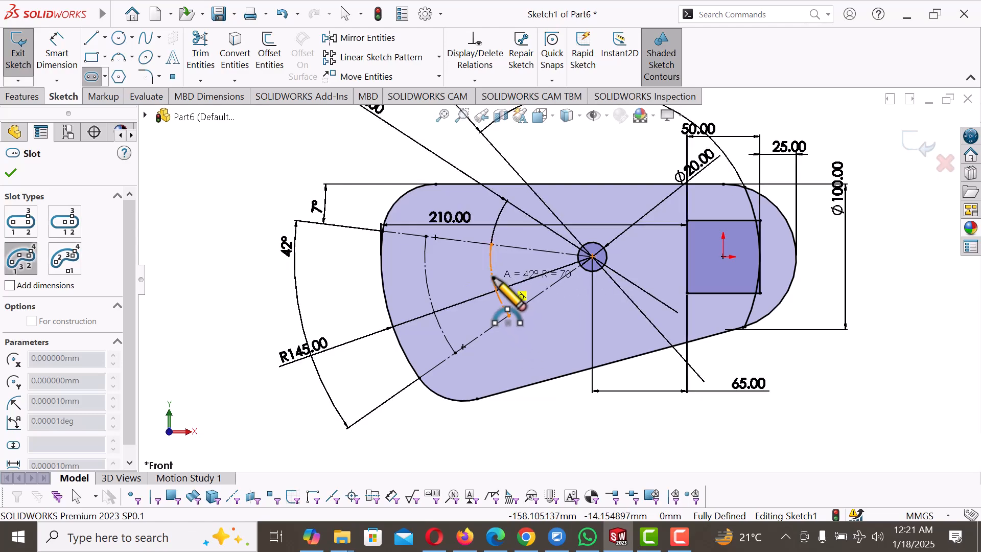
{"action": "left_click", "coordinate": [516, 291]}
{"action": "right_click", "coordinate": [519, 289]}
{"action": "left_click", "coordinate": [541, 287]}
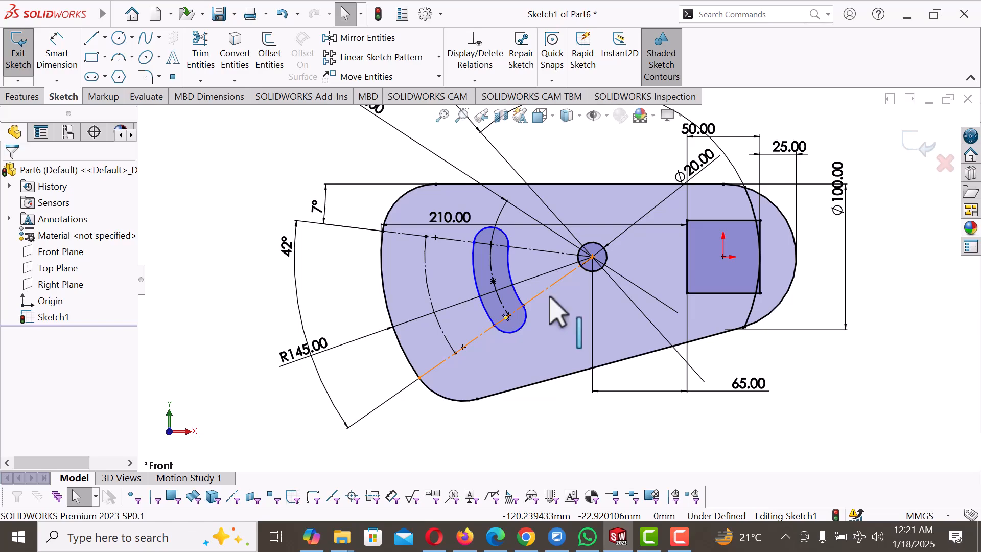
- Dimension the arc slot's width to 10 mm and leave the dimension command
{"action": "right_click_drag", "start_coordinate": [598, 442], "coordinate": [575, 366]}
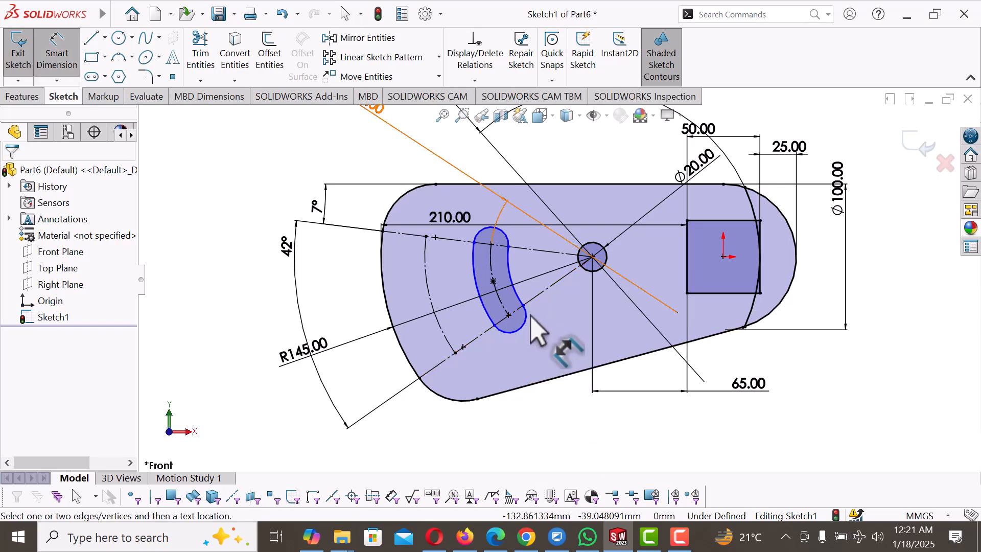
{"action": "left_click", "coordinate": [475, 283]}
{"action": "left_click", "coordinate": [508, 280]}
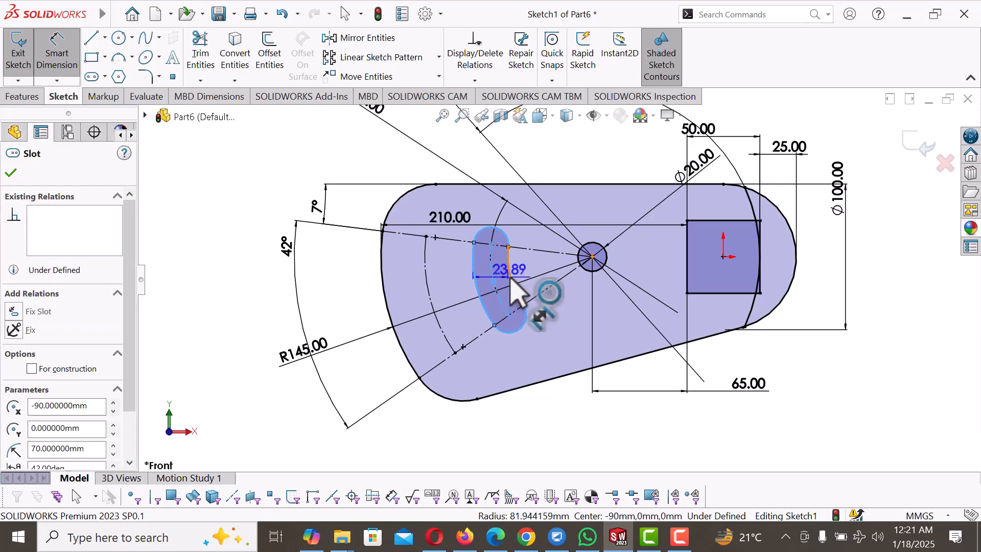
{"action": "left_click", "coordinate": [534, 412]}
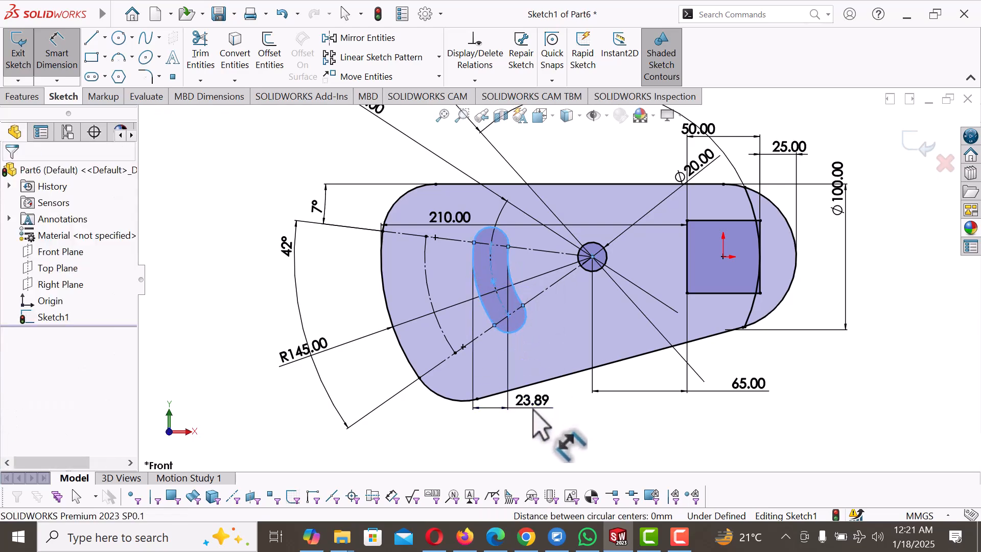
{"action": "type", "text": "10"}
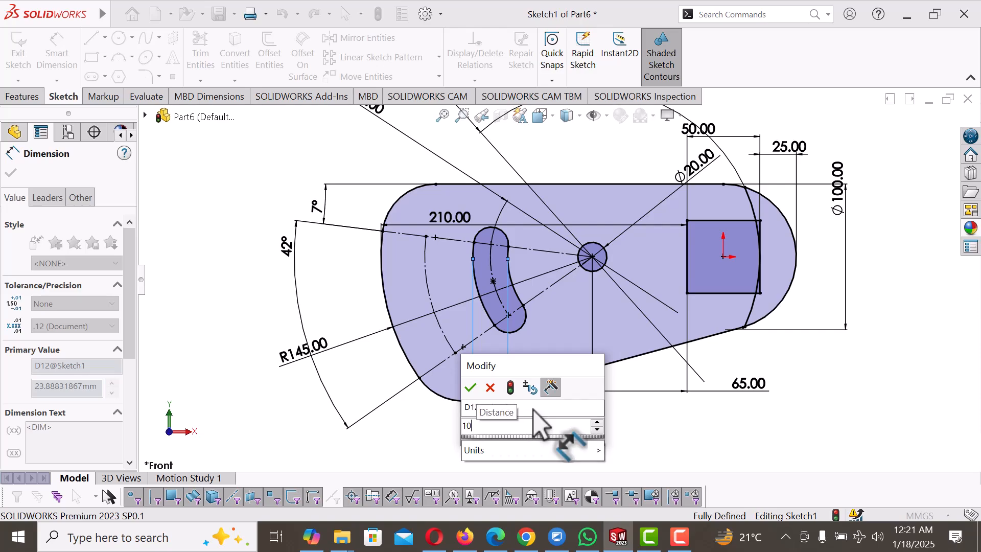
{"action": "key", "text": "Return"}
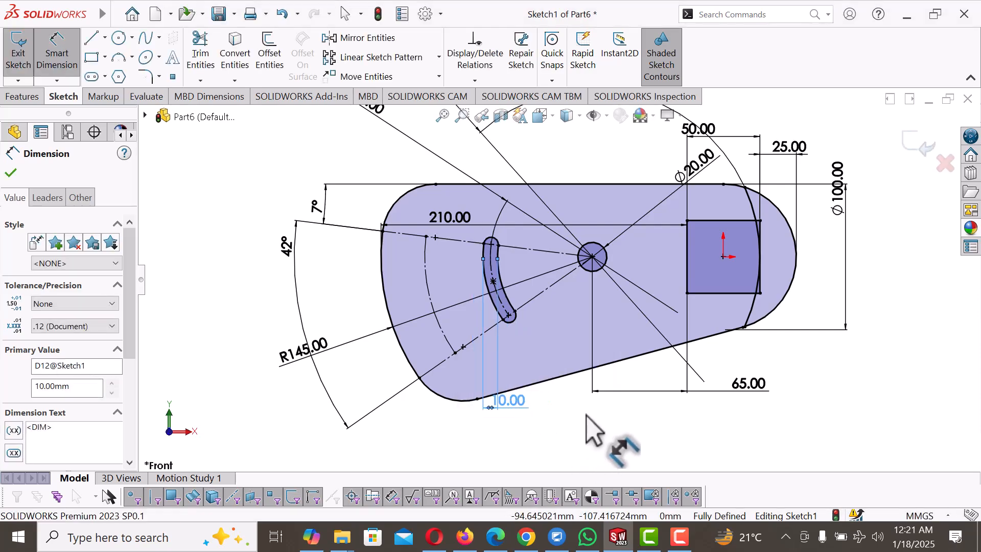
{"action": "left_click", "coordinate": [585, 415]}
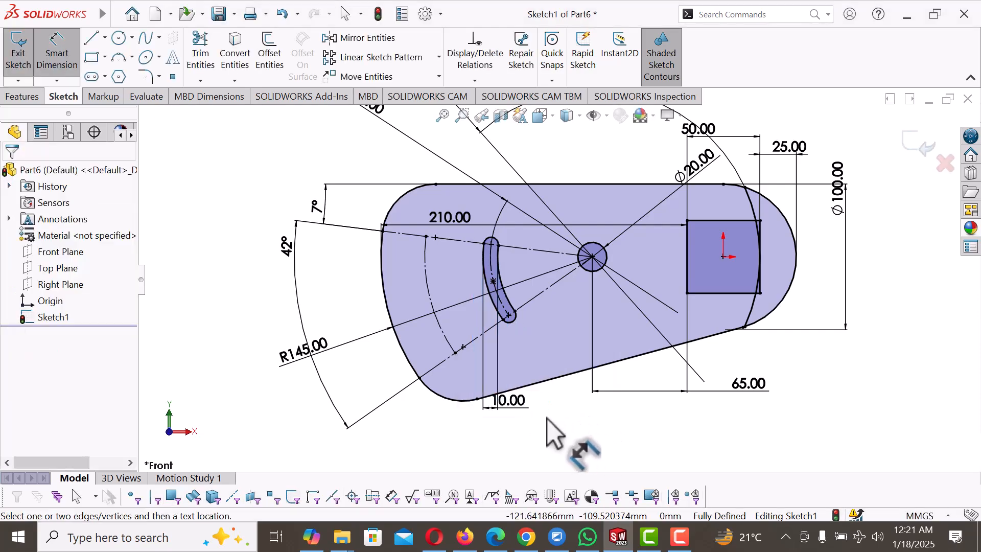
{"action": "right_click", "coordinate": [561, 431]}
{"action": "key", "text": "Escape"}
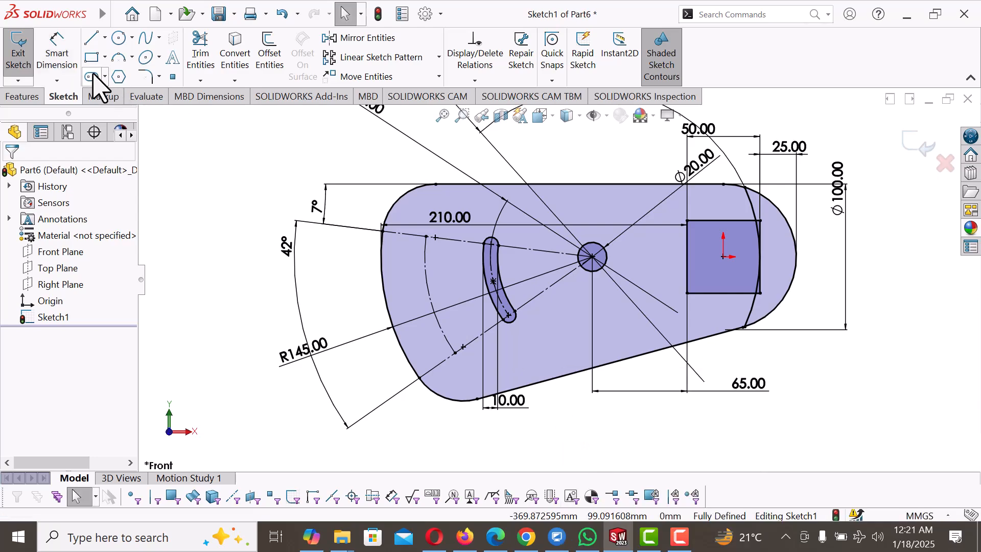
- Sketch a Centerpoint Straight Slot about 16.5 mm by 9 mm on the 230 mm arc's upper endpoint, aligned with the upper angled centerline
{"action": "left_click", "coordinate": [91, 77]}
{"action": "scroll", "coordinate": [440, 244], "scroll_direction": "down", "scroll_amount": 5}
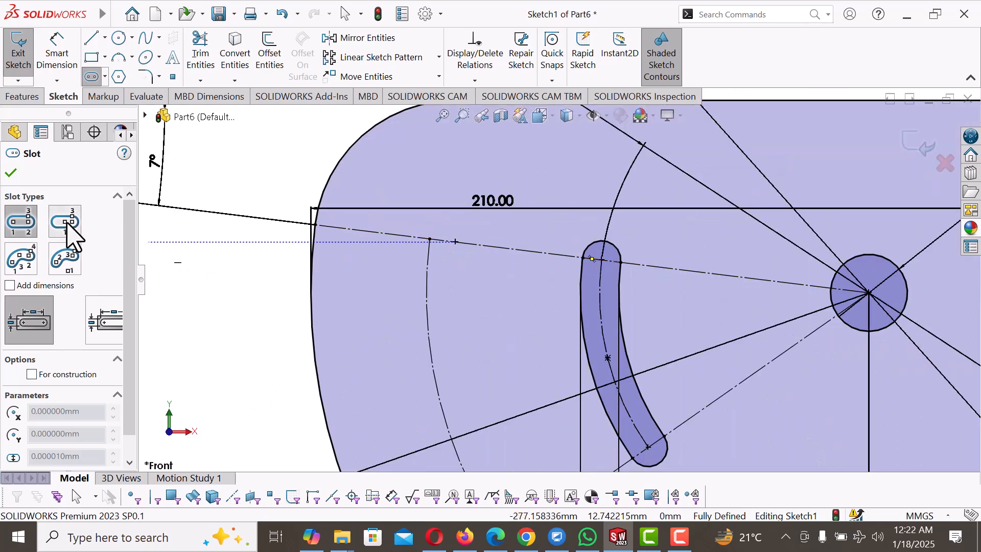
{"action": "left_click", "coordinate": [64, 221]}
{"action": "left_click", "coordinate": [429, 239]}
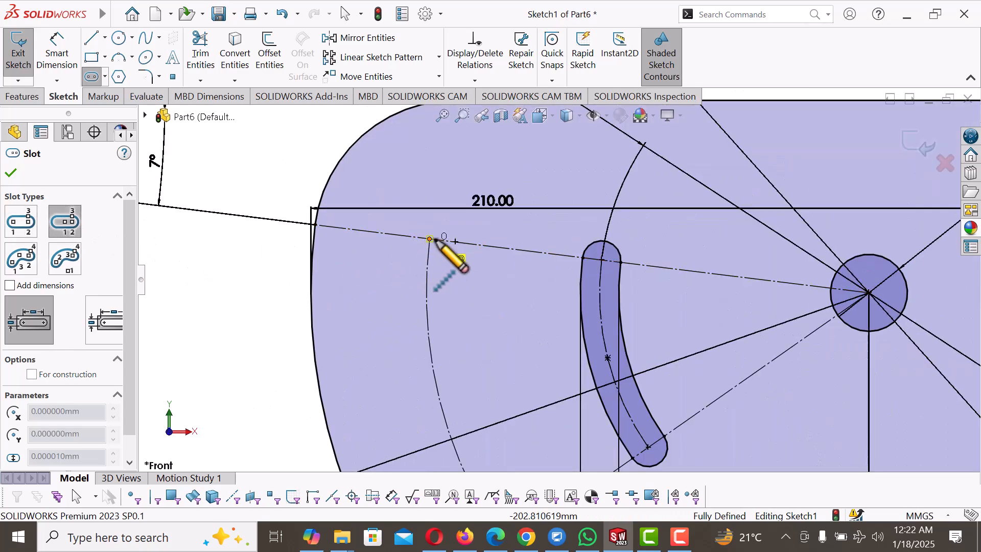
{"action": "left_click", "coordinate": [443, 241]}
{"action": "left_click", "coordinate": [434, 257]}
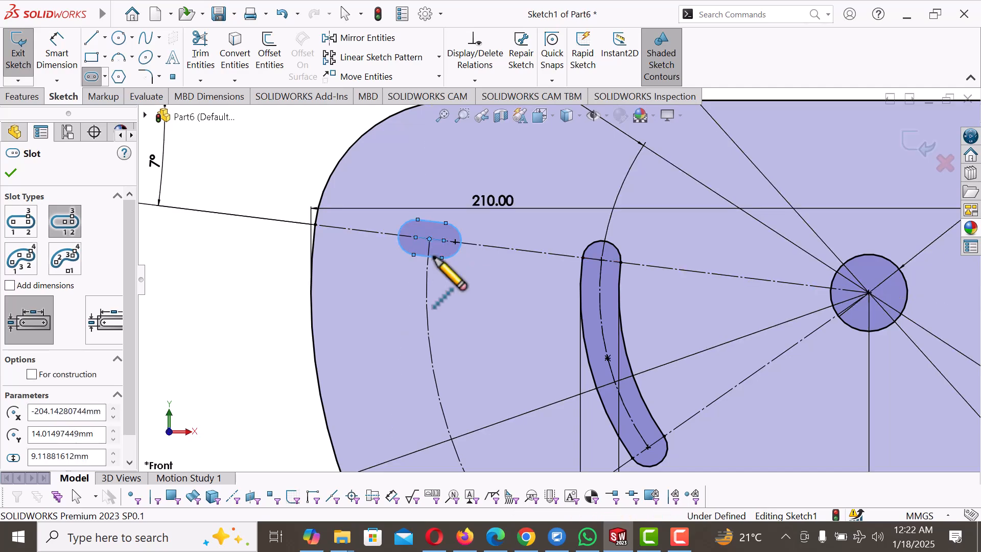
{"action": "right_click", "coordinate": [434, 257]}
{"action": "left_click", "coordinate": [471, 269]}
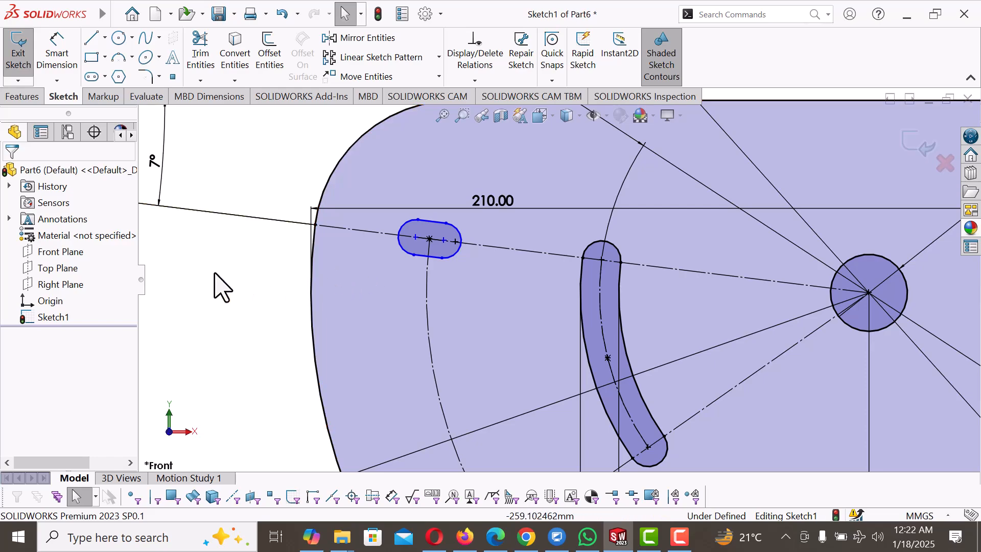
- Dimension the straight slot's overall length to 20 mm
{"action": "right_click_drag", "start_coordinate": [203, 283], "coordinate": [266, 148]}
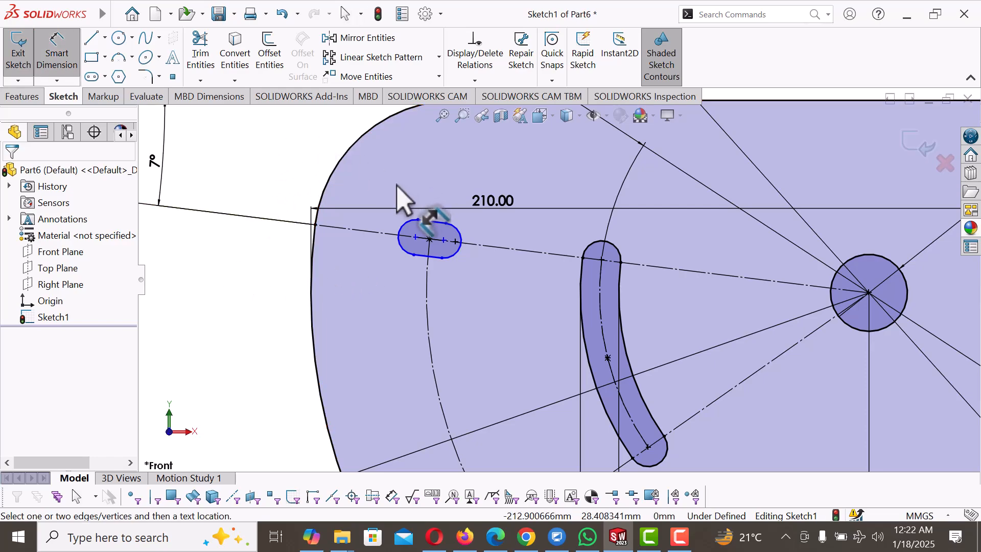
{"action": "left_click", "coordinate": [423, 240]}
{"action": "left_click", "coordinate": [449, 176]}
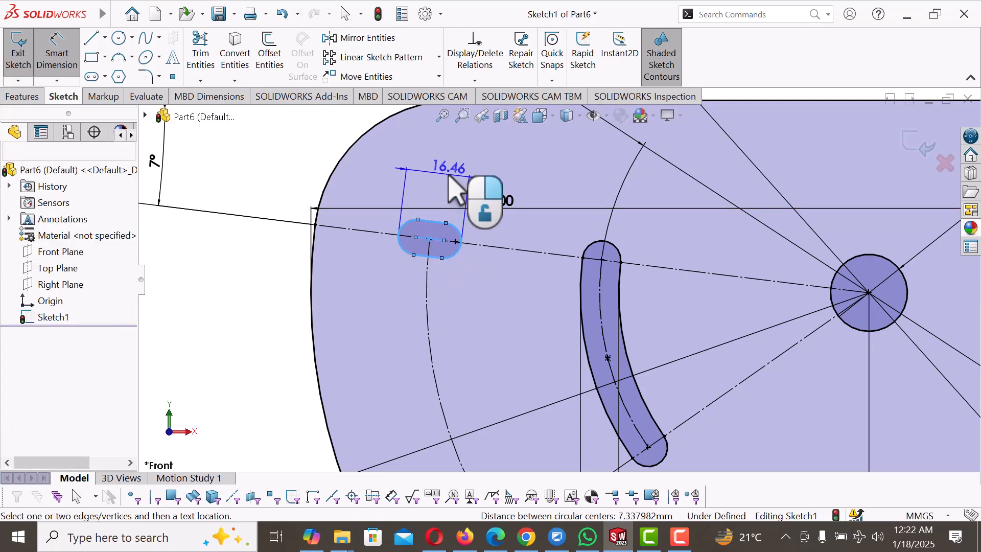
{"action": "type", "text": "20"}
{"action": "key", "text": "Return"}
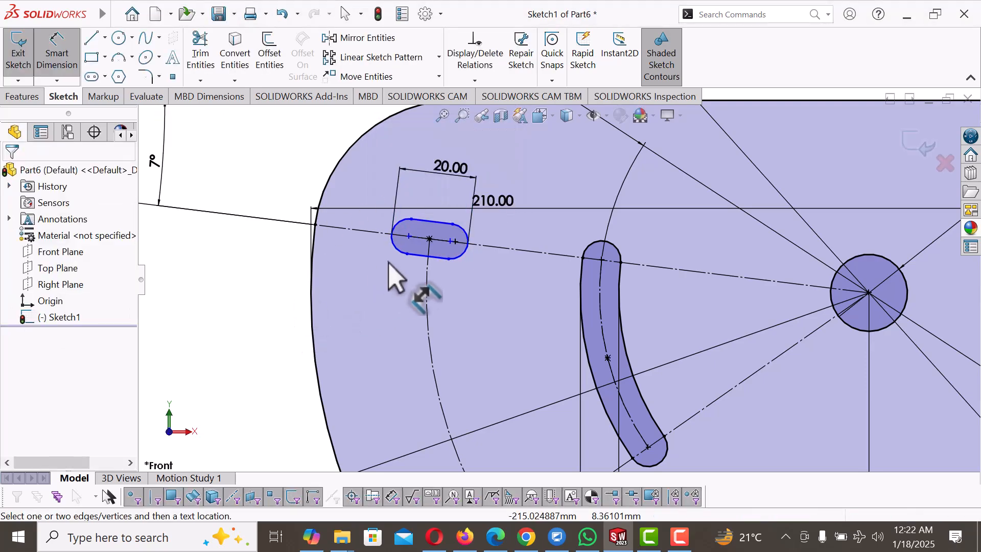
- Dimension the straight slot's width between its parallel sides to 12 mm and leave the dimension command
{"action": "left_click", "coordinate": [419, 222]}
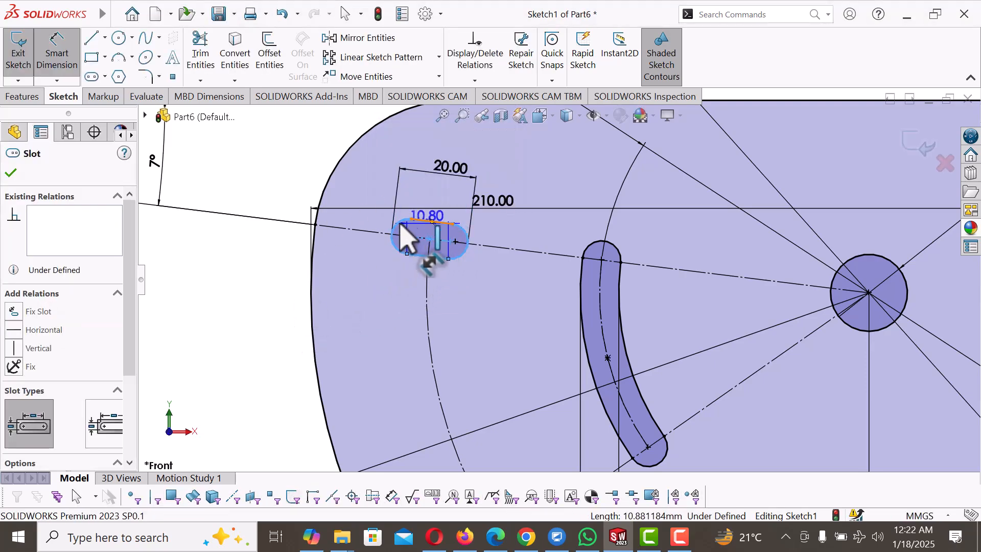
{"action": "left_click", "coordinate": [410, 222]}
{"action": "left_click", "coordinate": [287, 214]}
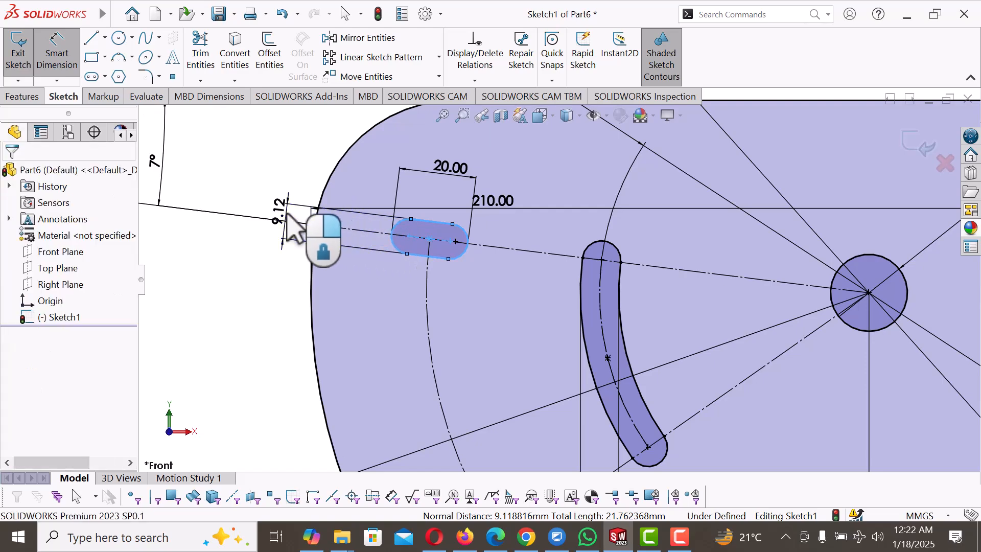
{"action": "type", "text": "12"}
{"action": "key", "text": "Return"}
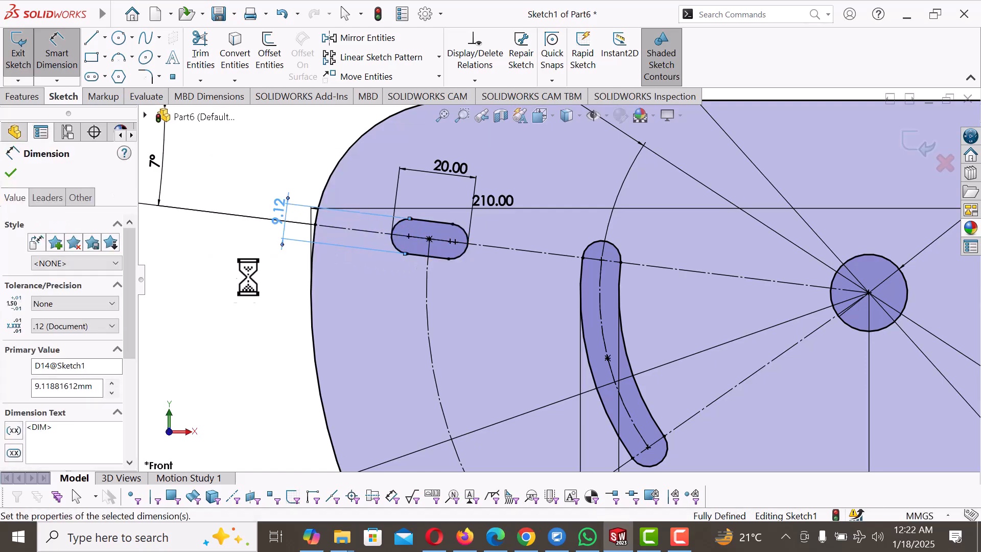
{"action": "left_click", "coordinate": [242, 312]}
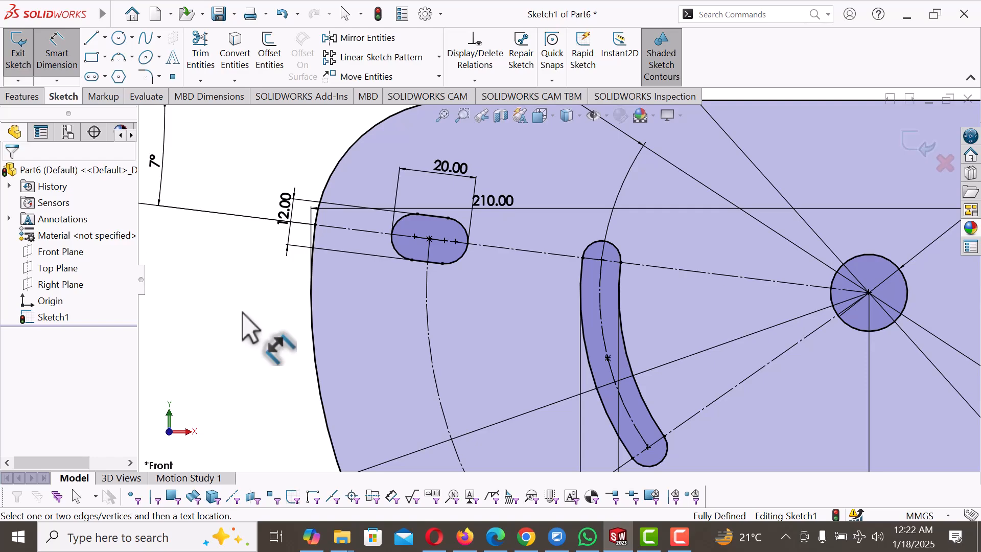
{"action": "scroll", "coordinate": [242, 312], "scroll_direction": "up", "scroll_amount": 2}
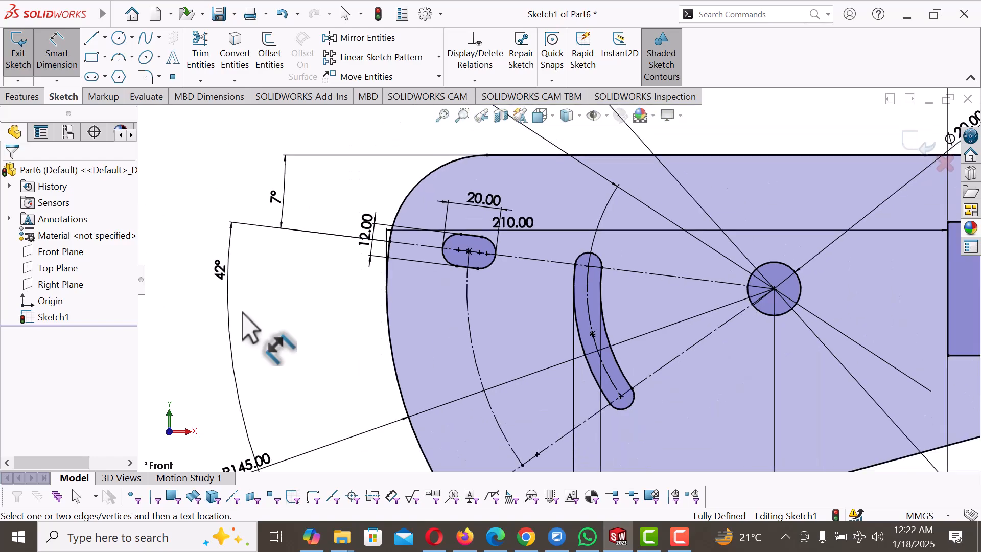
{"action": "right_click", "coordinate": [288, 341]}
{"action": "left_click", "coordinate": [321, 387]}
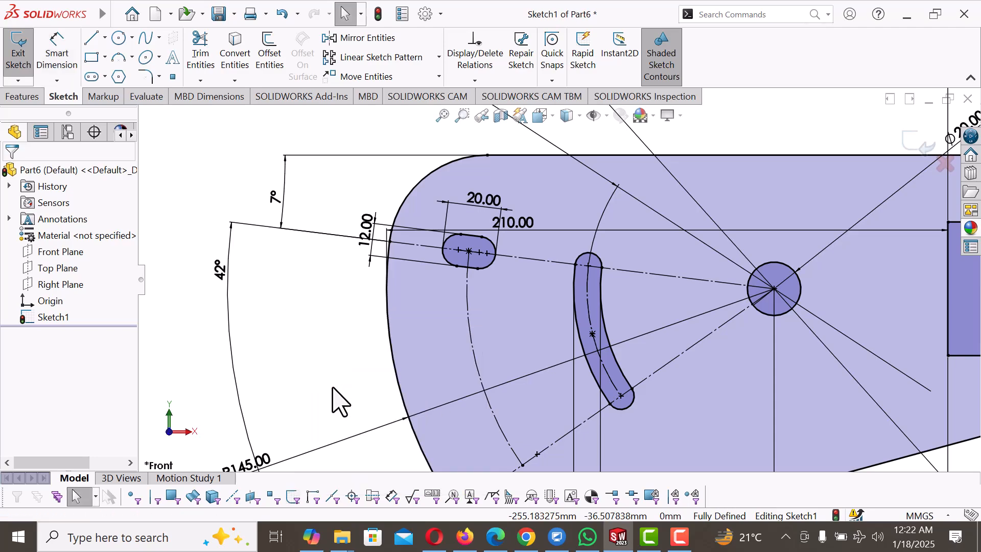
- Start a circular sketch pattern of the 20 x 12 mm straight slot about the center of the 20 mm hole
{"action": "scroll", "coordinate": [341, 394], "scroll_direction": "up", "scroll_amount": 1}
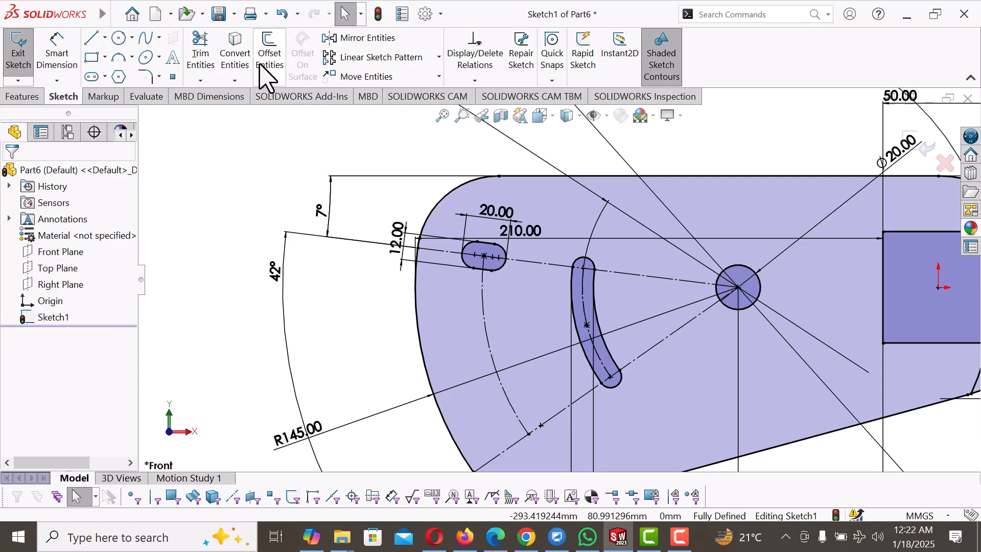
{"action": "left_click", "coordinate": [439, 57]}
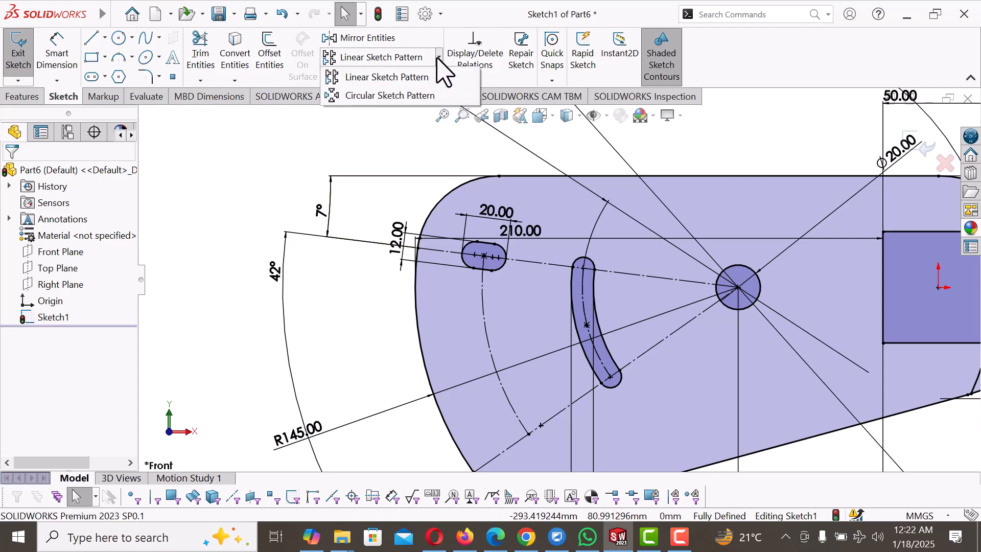
{"action": "left_click", "coordinate": [411, 96]}
{"action": "left_click", "coordinate": [484, 282]}
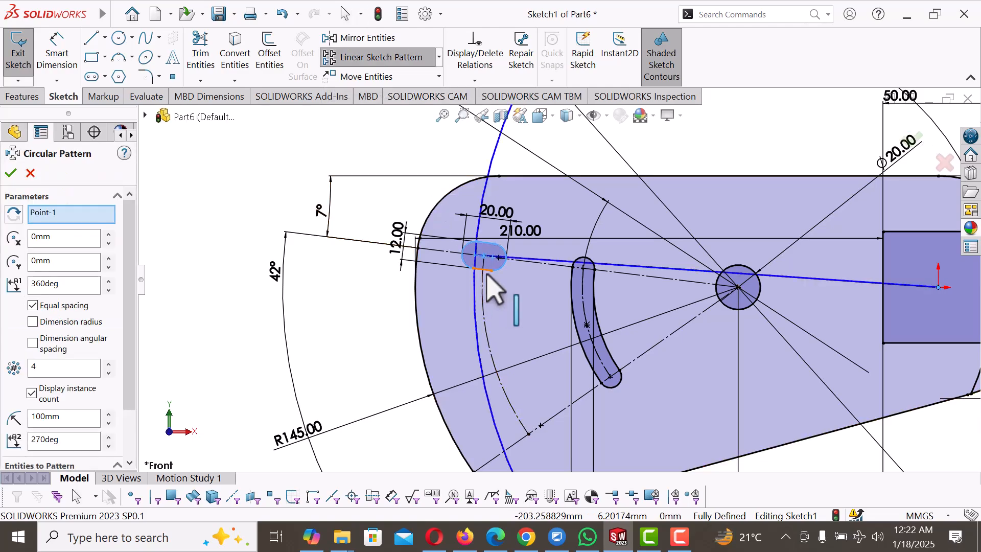
{"action": "right_click", "coordinate": [72, 221]}
{"action": "left_click", "coordinate": [117, 238]}
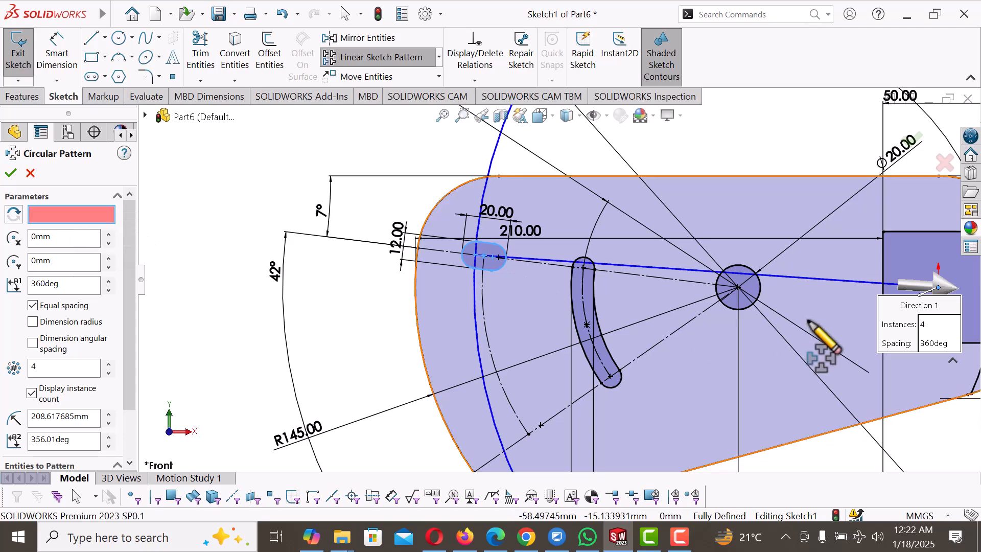
{"action": "left_click", "coordinate": [736, 299]}
{"action": "scroll", "coordinate": [716, 302], "scroll_direction": "up", "scroll_amount": 5}
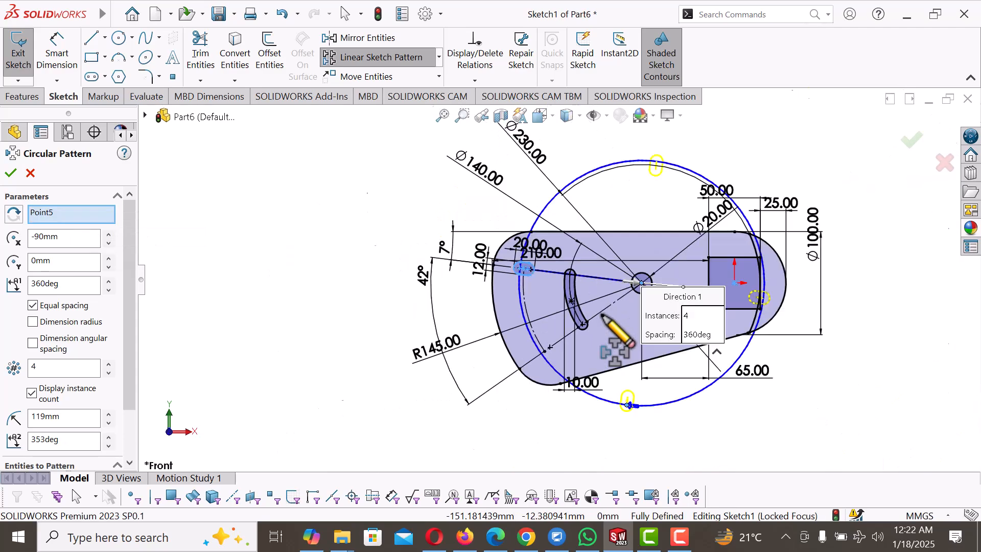
- Turn off equal spacing, enable the angular spacing dimension, and set the slot pattern to 5 instances
{"action": "left_click", "coordinate": [33, 305]}
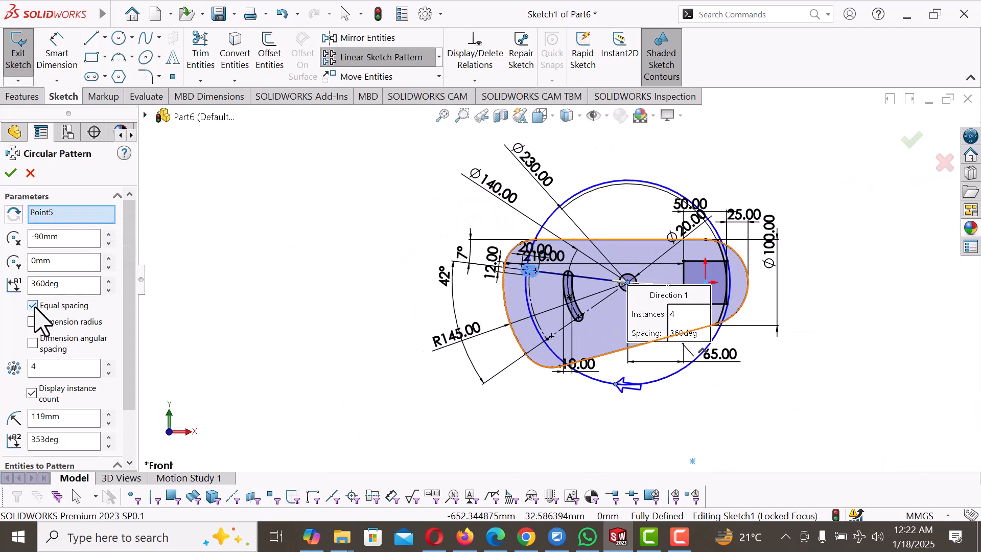
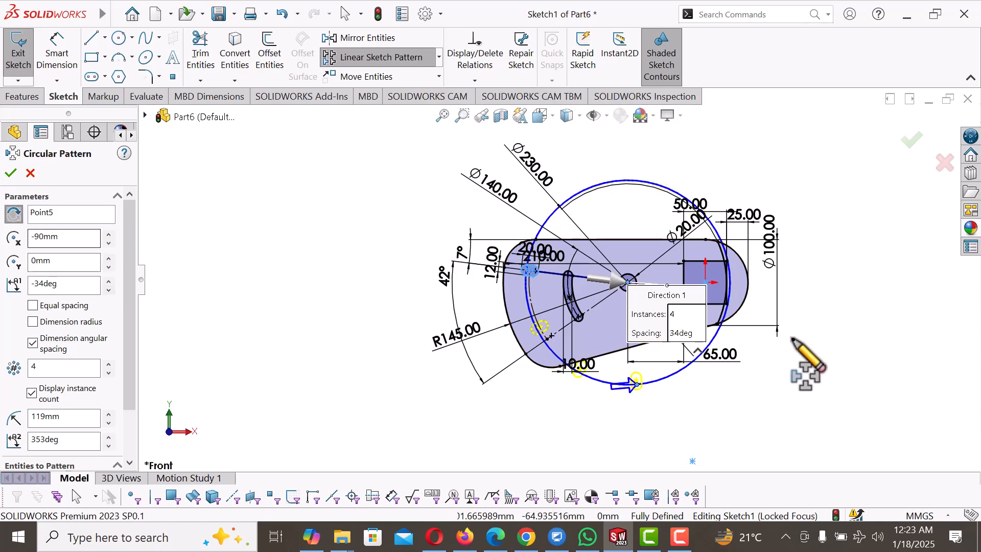
{"action": "scroll", "coordinate": [790, 342], "scroll_direction": "down", "scroll_amount": 2}
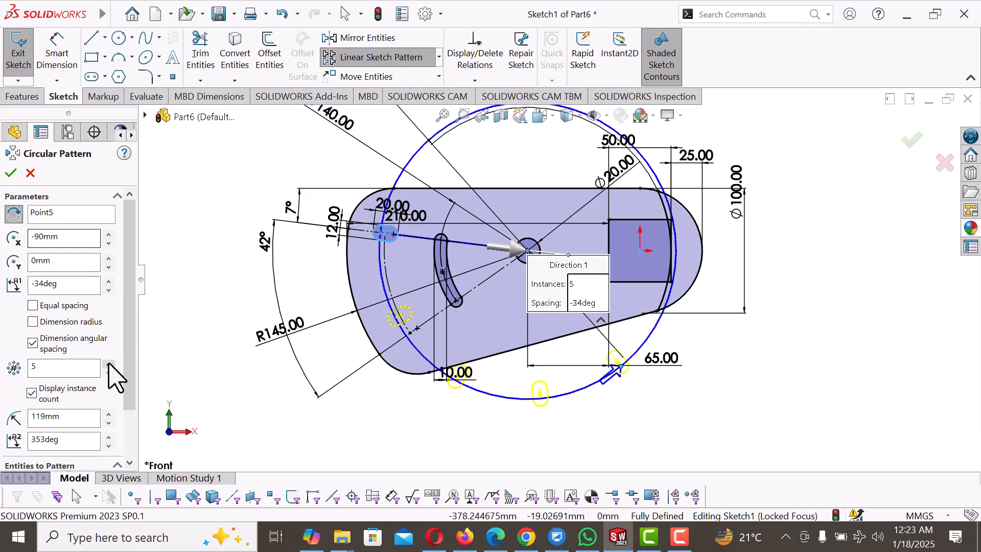
- Try an angular spacing of -72 degrees for the slot pattern
{"action": "left_click", "coordinate": [108, 291]}
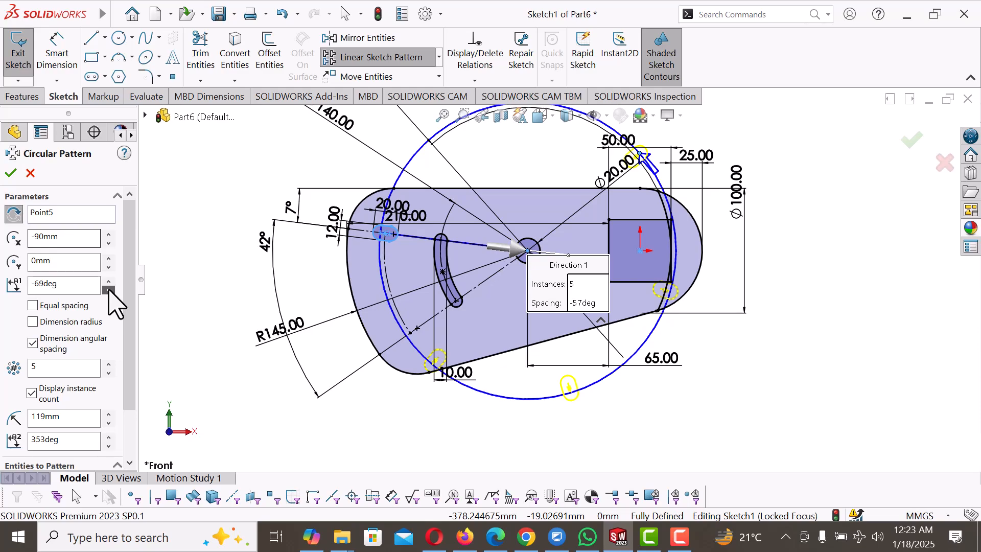
{"action": "left_click", "coordinate": [109, 290]}
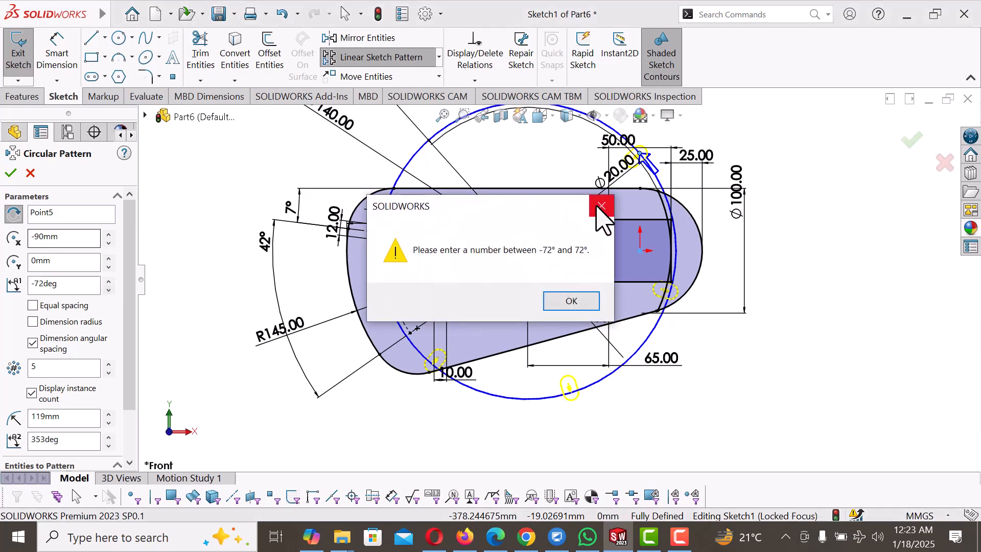
{"action": "left_click", "coordinate": [601, 206]}
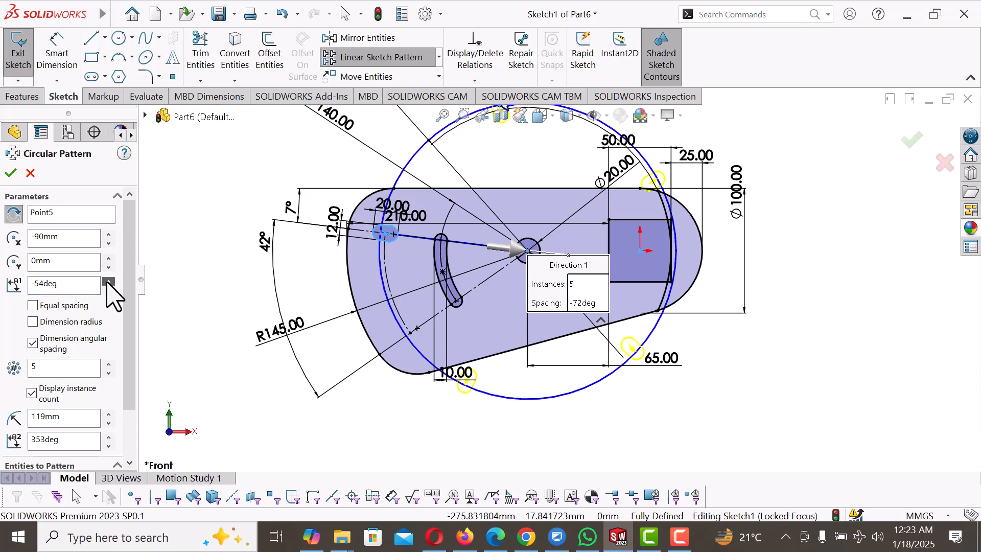
- Set the slot pattern's angular spacing to -10 degrees
{"action": "left_click", "coordinate": [108, 281]}
{"action": "left_click", "coordinate": [107, 282]}
{"action": "left_click", "coordinate": [108, 282]}
{"action": "left_click", "coordinate": [107, 282]}
{"action": "left_click", "coordinate": [107, 282]}
{"action": "left_click", "coordinate": [108, 282]}
{"action": "left_click", "coordinate": [108, 283]}
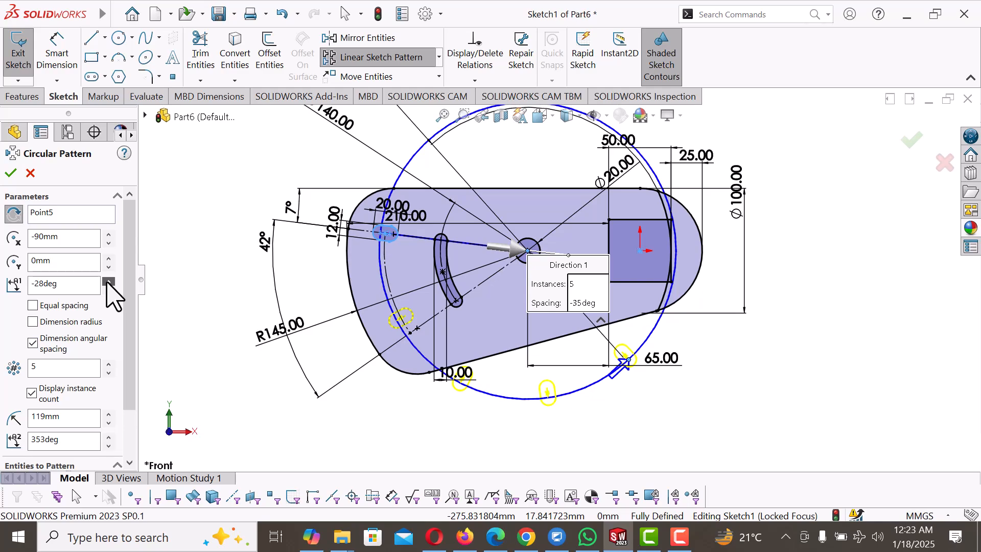
{"action": "left_click", "coordinate": [108, 281]}
{"action": "left_click", "coordinate": [108, 282]}
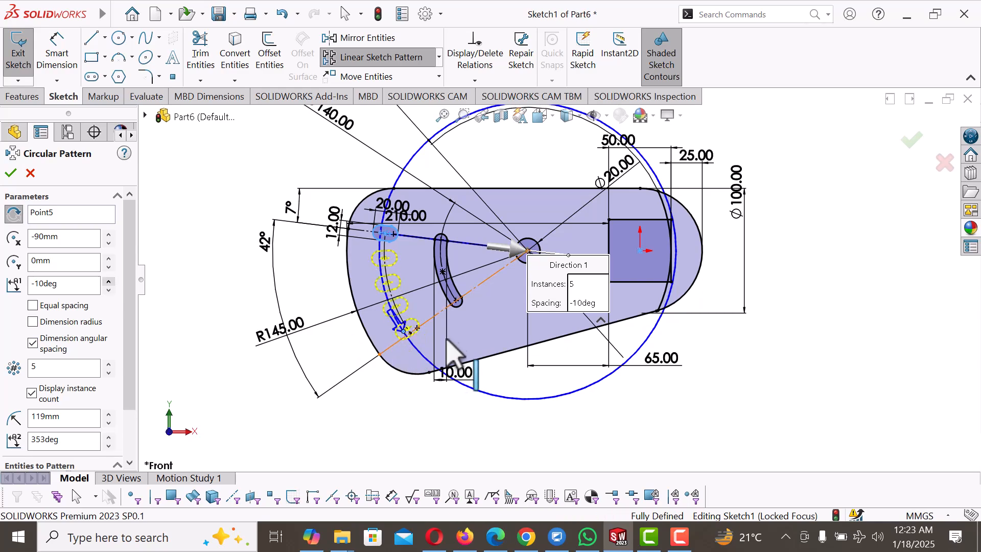
- Set the slot pattern's angular spacing to -10.5 degrees and accept the circular pattern
{"action": "scroll", "coordinate": [453, 339], "scroll_direction": "down", "scroll_amount": 5}
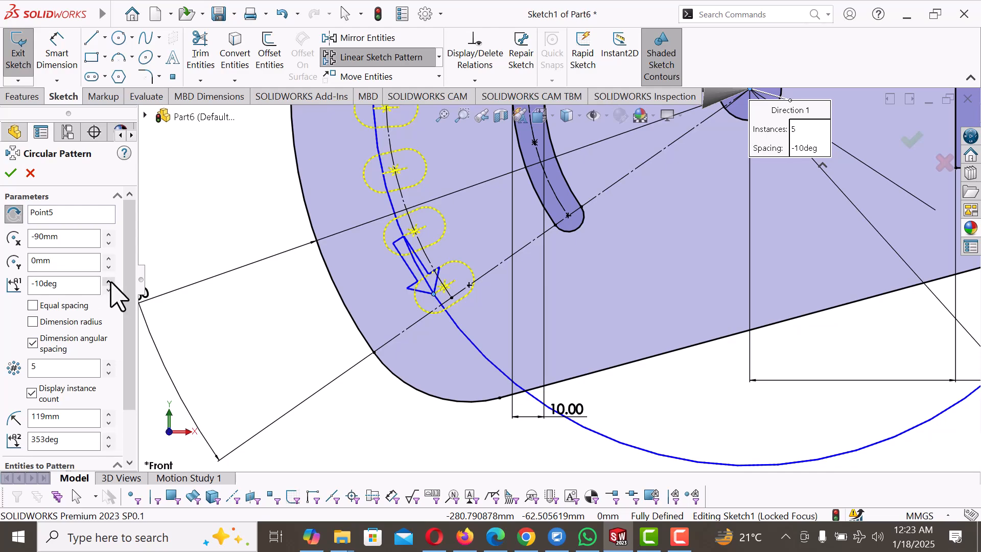
{"action": "left_click", "coordinate": [109, 281]}
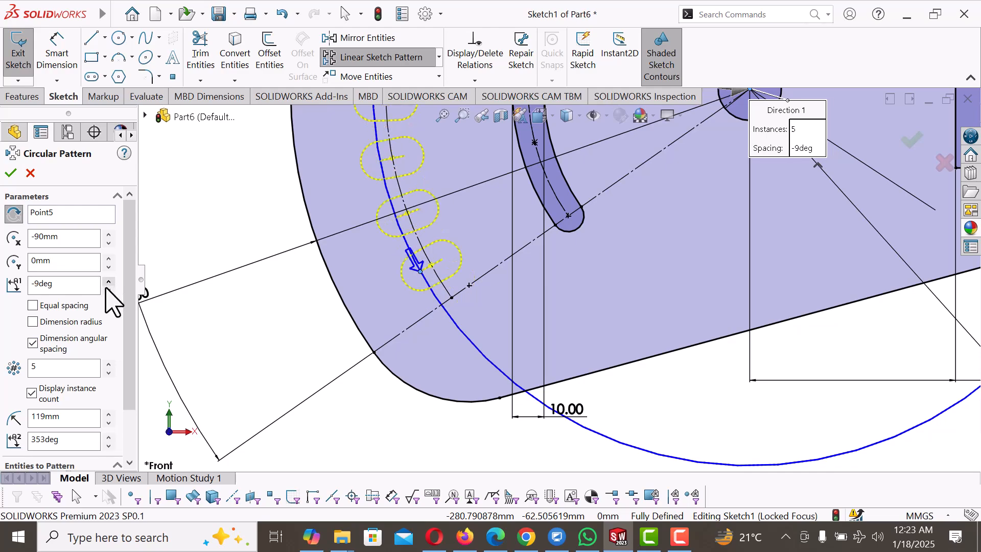
{"action": "left_click", "coordinate": [110, 289]}
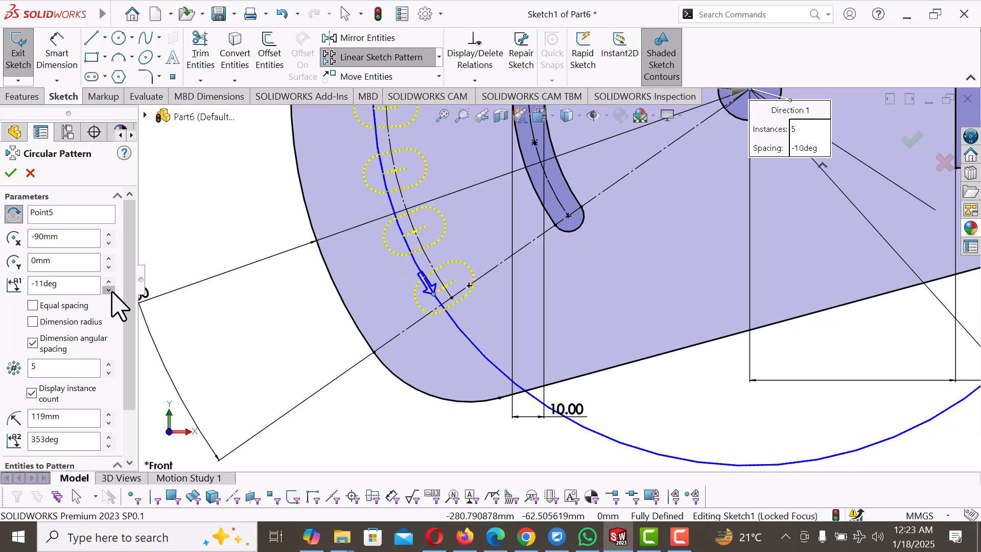
{"action": "scroll", "coordinate": [456, 306], "scroll_direction": "down", "scroll_amount": 2}
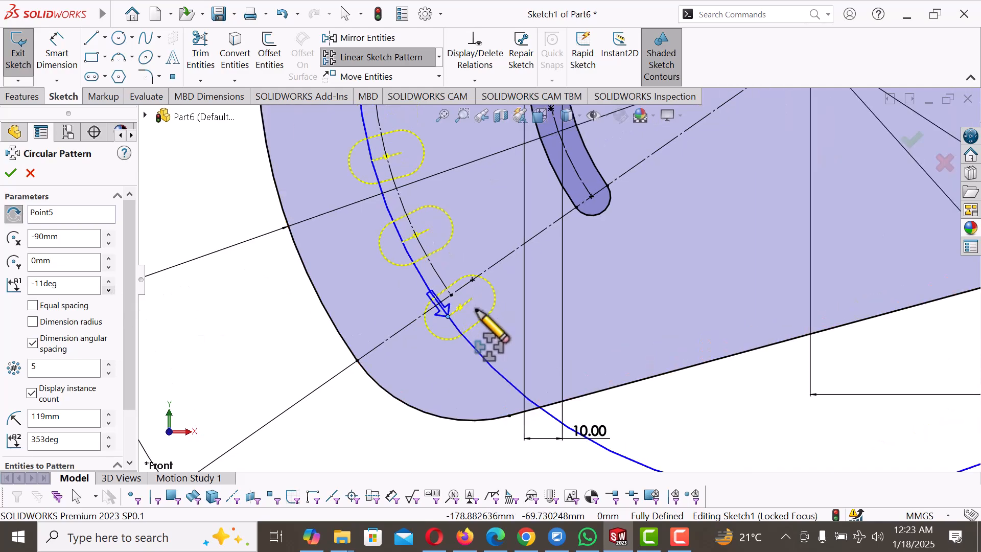
{"action": "left_click_drag", "start_coordinate": [66, 284], "coordinate": [3, 286]}
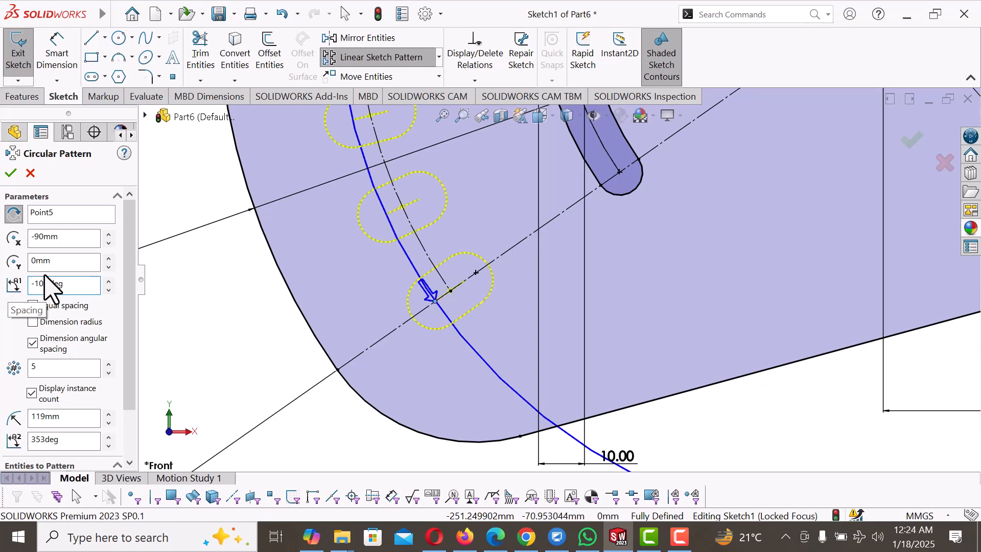
{"action": "scroll", "coordinate": [368, 372], "scroll_direction": "up", "scroll_amount": 5}
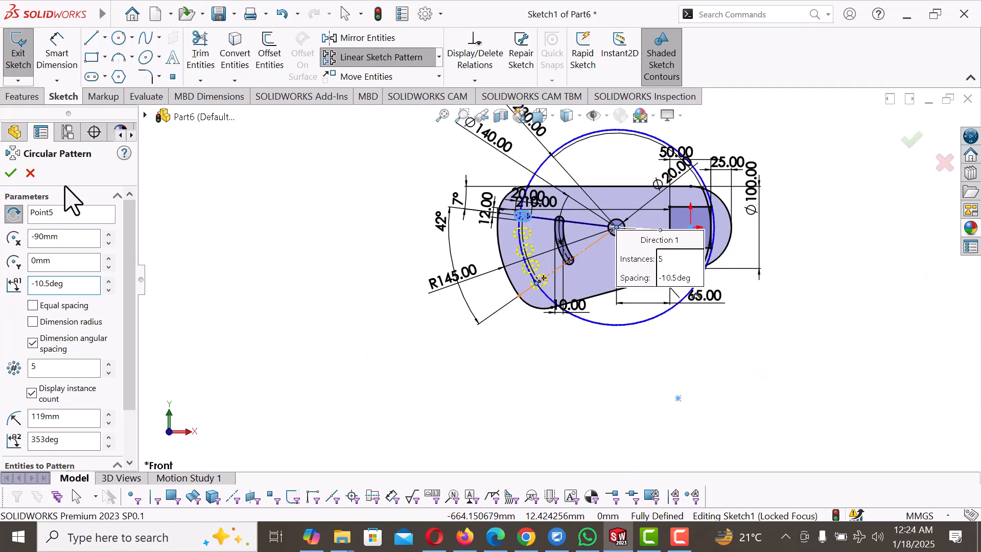
{"action": "left_click", "coordinate": [11, 172]}
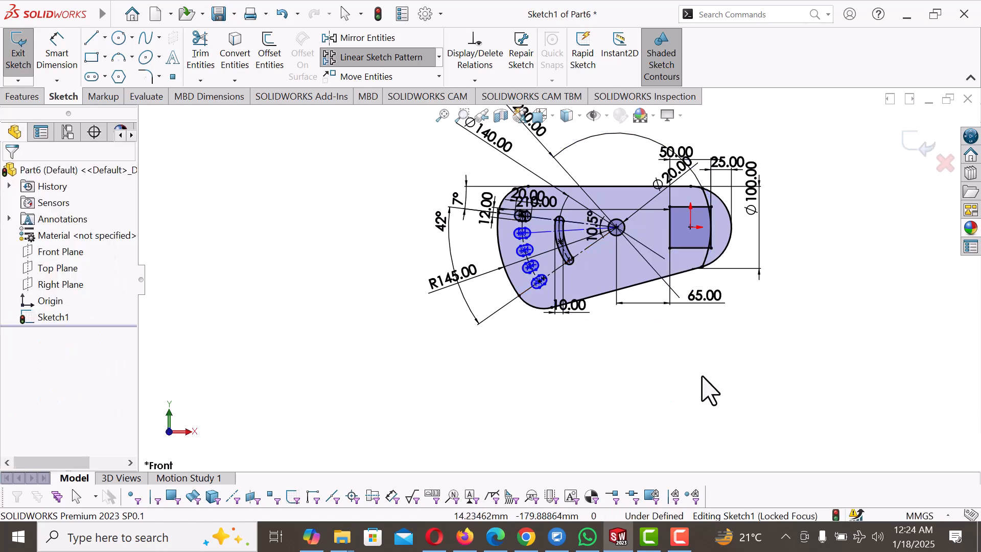
- Move the lowest patterned slot outward off the construction arc to test the pattern's freedom, and clear the selection
{"action": "scroll", "coordinate": [544, 284], "scroll_direction": "down", "scroll_amount": 3}
{"action": "scroll", "coordinate": [490, 366], "scroll_direction": "down", "scroll_amount": 2}
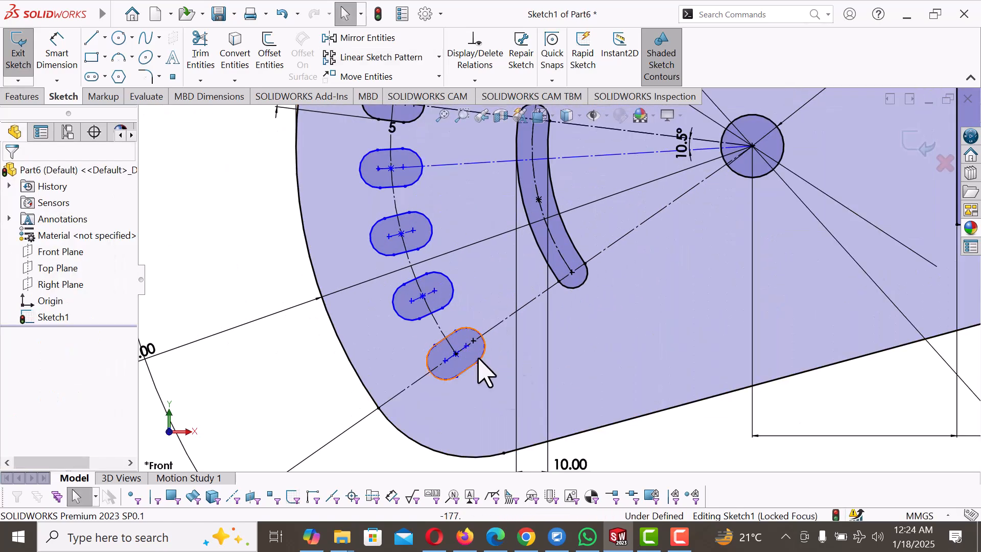
{"action": "left_click", "coordinate": [437, 371]}
{"action": "left_click_drag", "start_coordinate": [437, 371], "coordinate": [427, 372]}
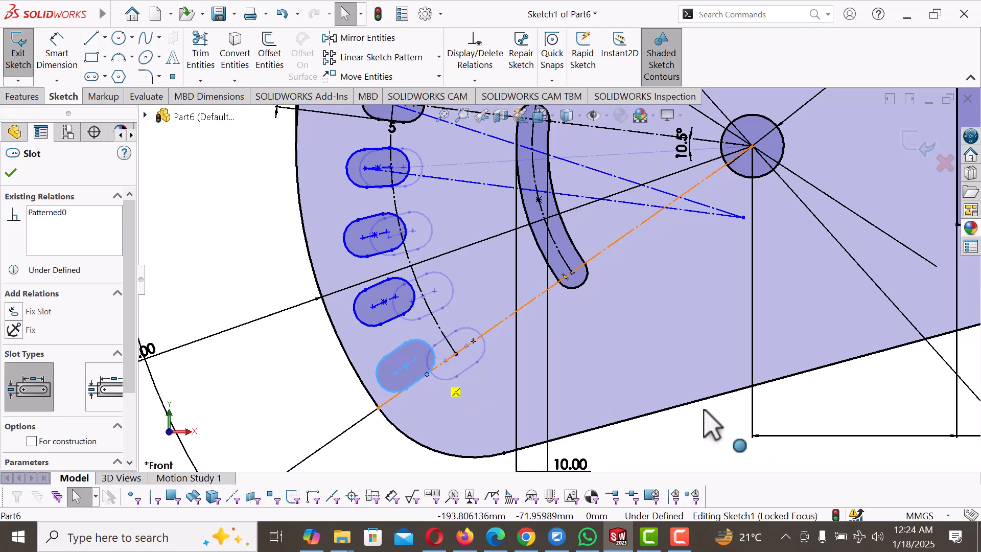
{"action": "key", "text": "Escape"}
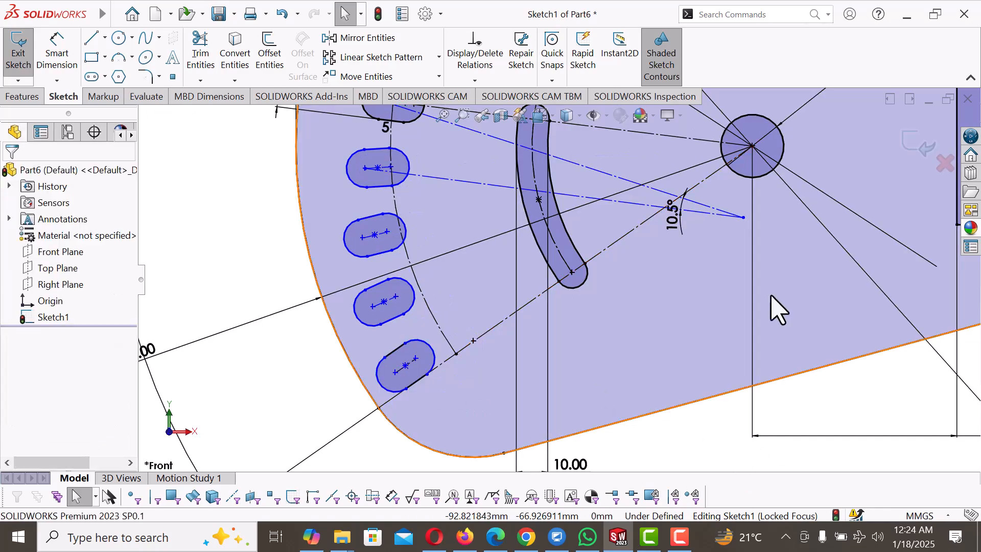
- Try to join the pattern's free center point to the hole's center with a Coincident relation, undo it, and try Merge instead
{"action": "left_click", "coordinate": [743, 218]}
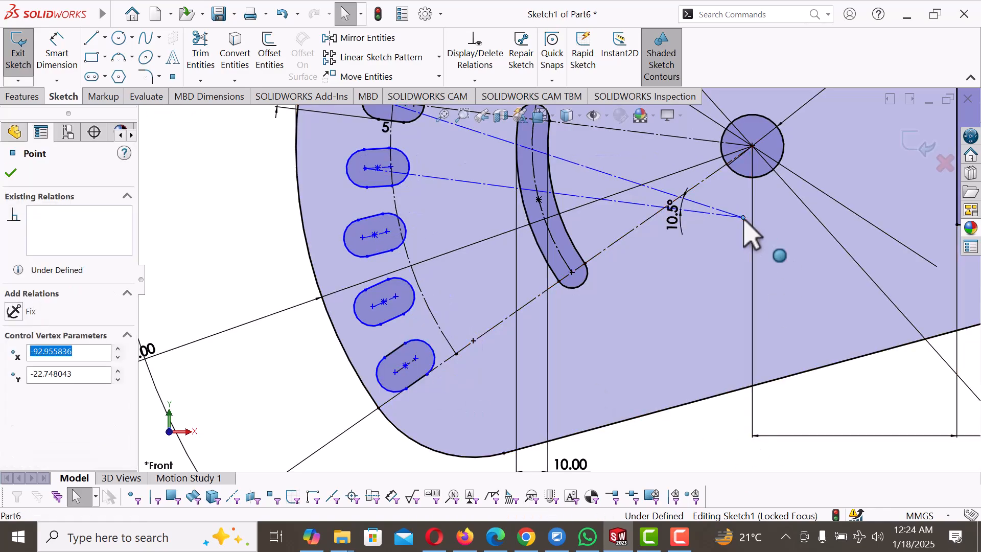
{"action": "left_click", "coordinate": [753, 149], "text": "ctrl"}
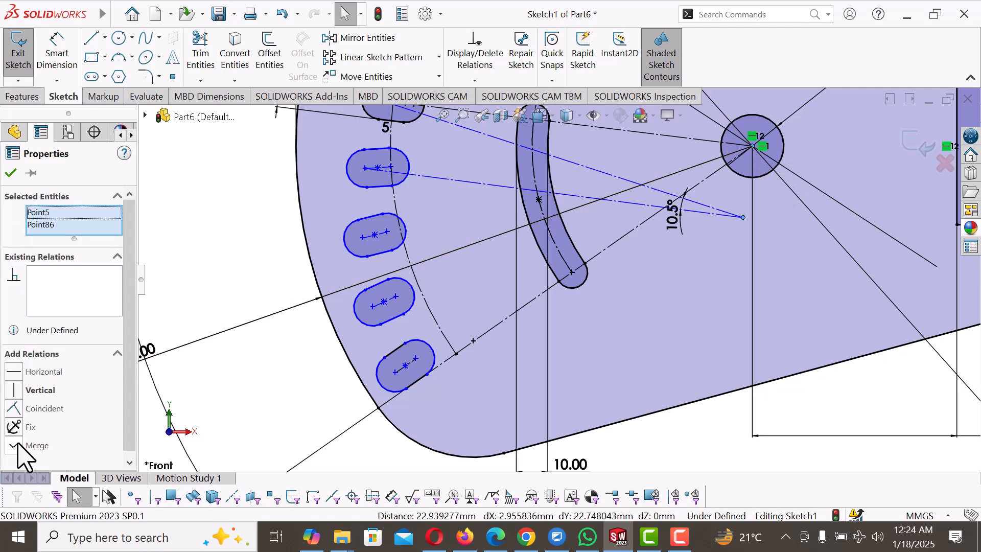
{"action": "left_click", "coordinate": [22, 404]}
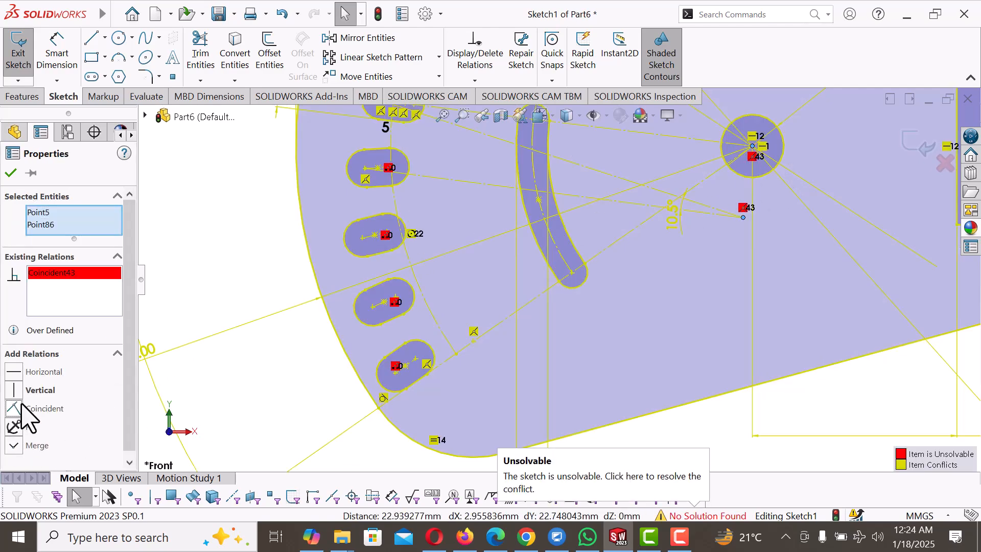
{"action": "key", "text": "ctrl+z"}
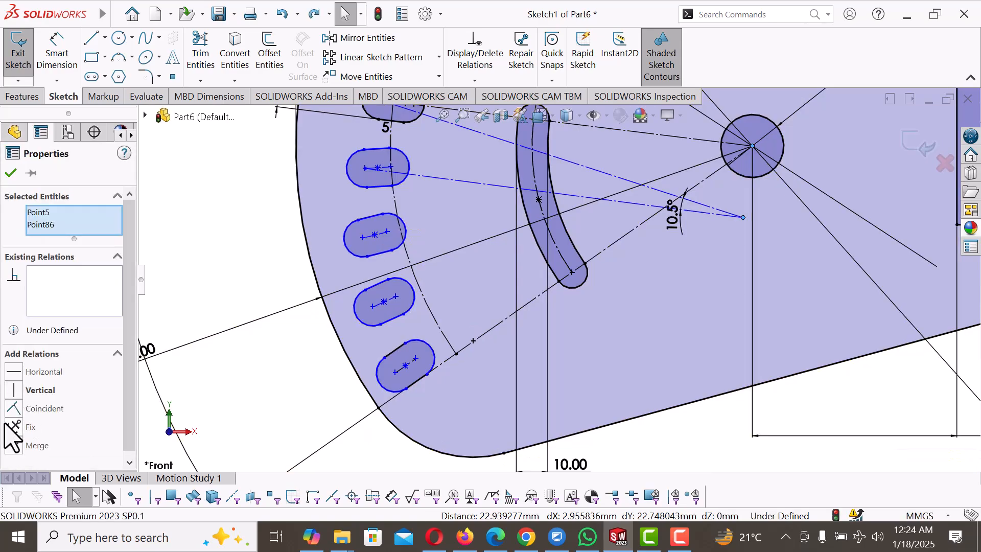
{"action": "left_click", "coordinate": [13, 445]}
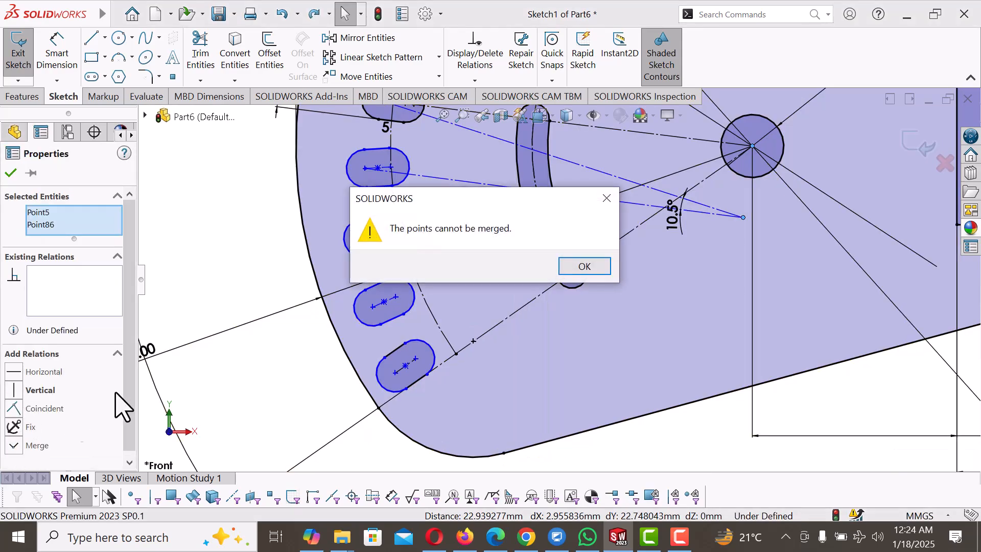
{"action": "left_click", "coordinate": [606, 200]}
{"action": "left_click", "coordinate": [664, 367]}
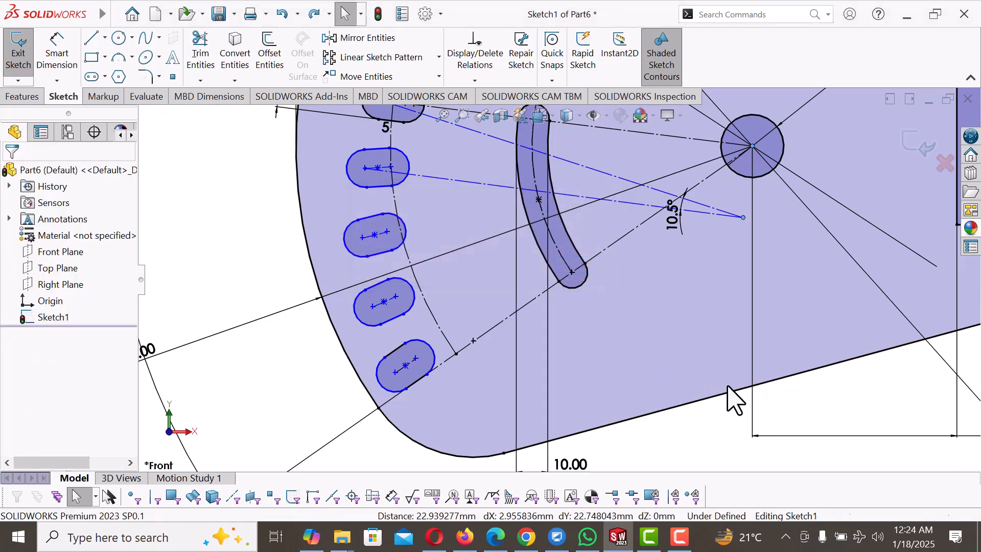
- Move the pattern's center point close to the 20 mm hole and make the second-lowest slot's center coincident with the construction arc
{"action": "mouse_move", "coordinate": [743, 217]}
{"action": "left_mouse_down"}
{"action": "mouse_move", "coordinate": [762, 199]}
{"action": "mouse_move", "coordinate": [758, 144]}
{"action": "mouse_move", "coordinate": [802, 140]}
{"action": "mouse_move", "coordinate": [759, 127]}
{"action": "mouse_move", "coordinate": [786, 101]}
{"action": "mouse_move", "coordinate": [783, 134]}
{"action": "mouse_move", "coordinate": [786, 86]}
{"action": "mouse_move", "coordinate": [785, 107]}
{"action": "left_mouse_up"}
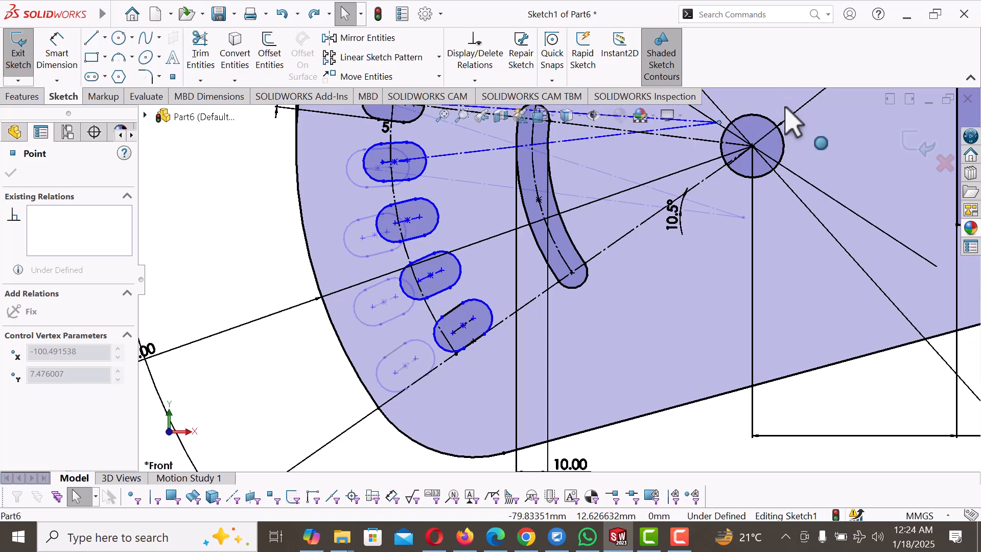
{"action": "left_click", "coordinate": [312, 391]}
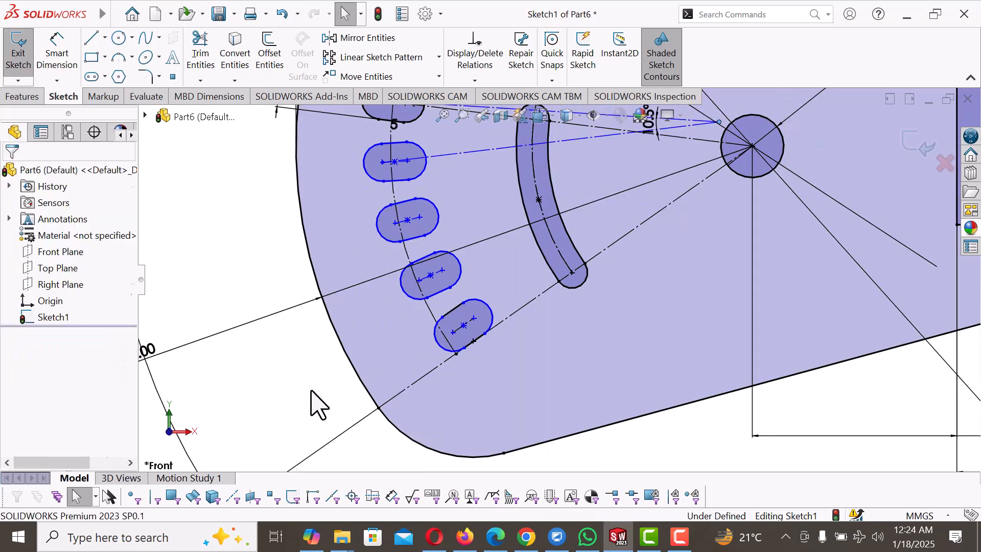
{"action": "left_click", "coordinate": [433, 278]}
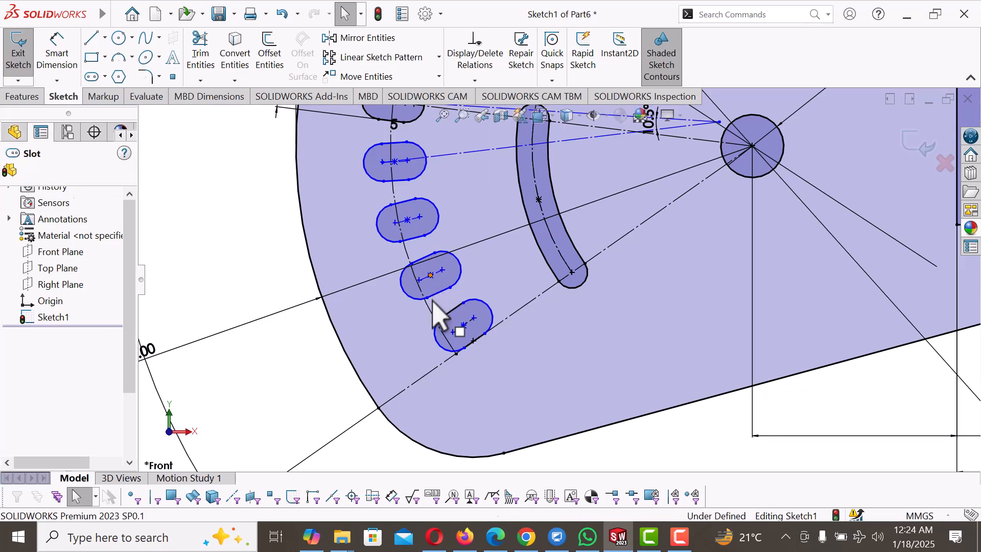
{"action": "left_click", "coordinate": [432, 311]}
{"action": "left_click", "coordinate": [456, 352], "text": "ctrl"}
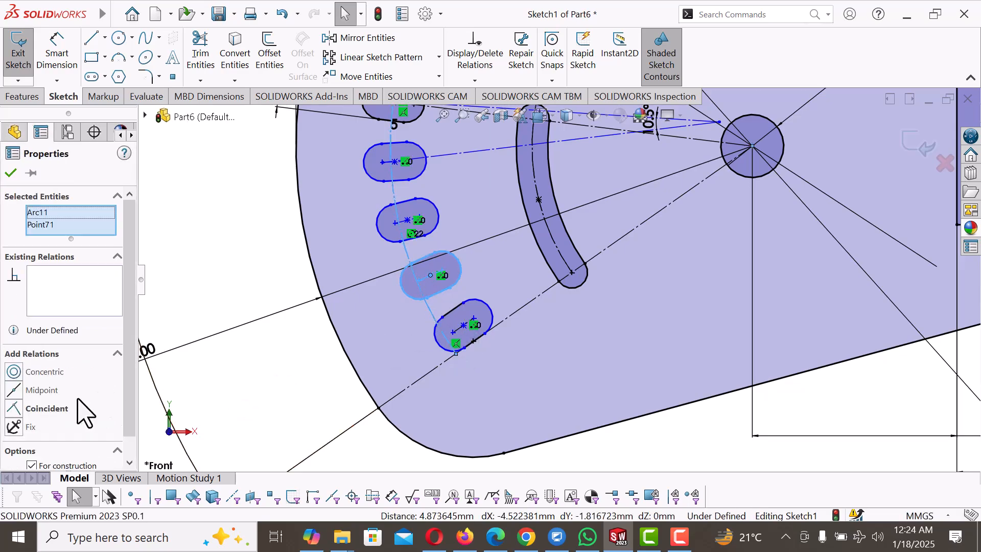
{"action": "left_click", "coordinate": [14, 408]}
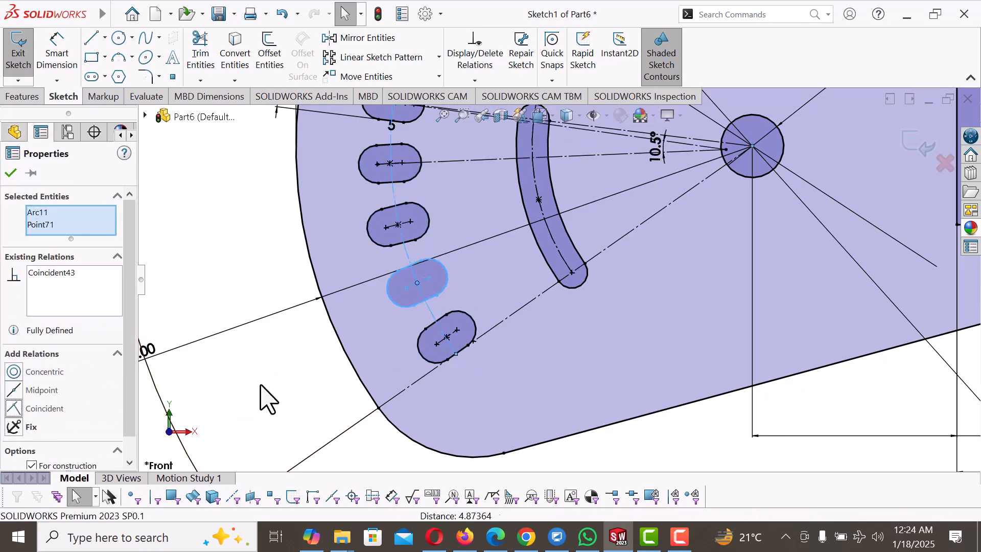
{"action": "left_click", "coordinate": [264, 398]}
{"action": "scroll", "coordinate": [264, 398], "scroll_direction": "up", "scroll_amount": 5}
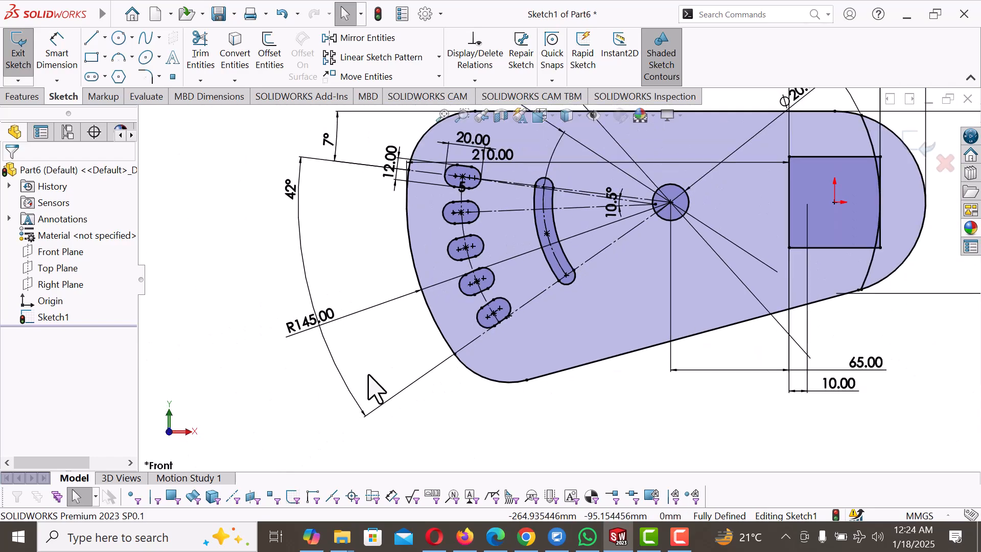
- Undo the relations added to the slot pattern and the circular pattern itself, back to the single original 20 x 12 mm slot
{"action": "scroll", "coordinate": [503, 306], "scroll_direction": "down", "scroll_amount": 3}
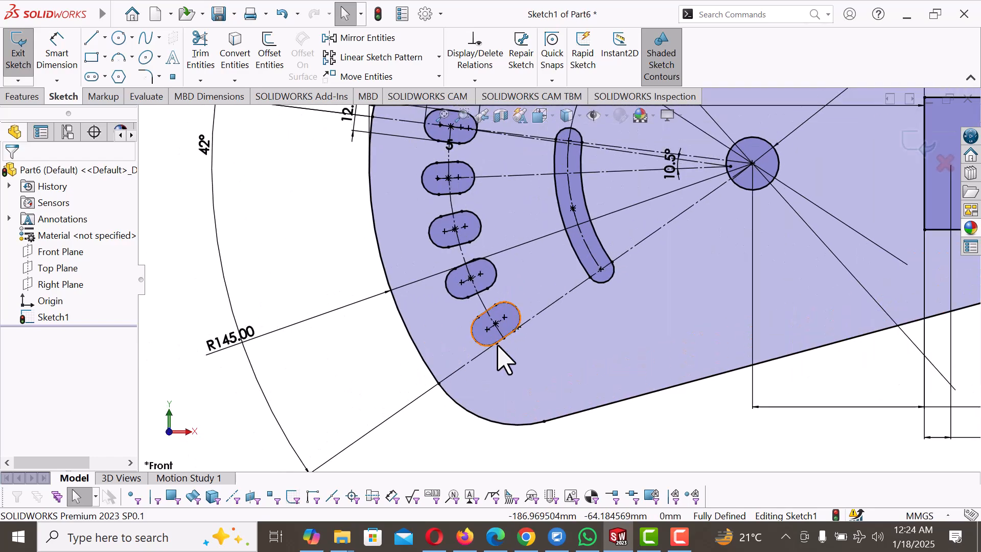
{"action": "scroll", "coordinate": [514, 352], "scroll_direction": "up", "scroll_amount": 4}
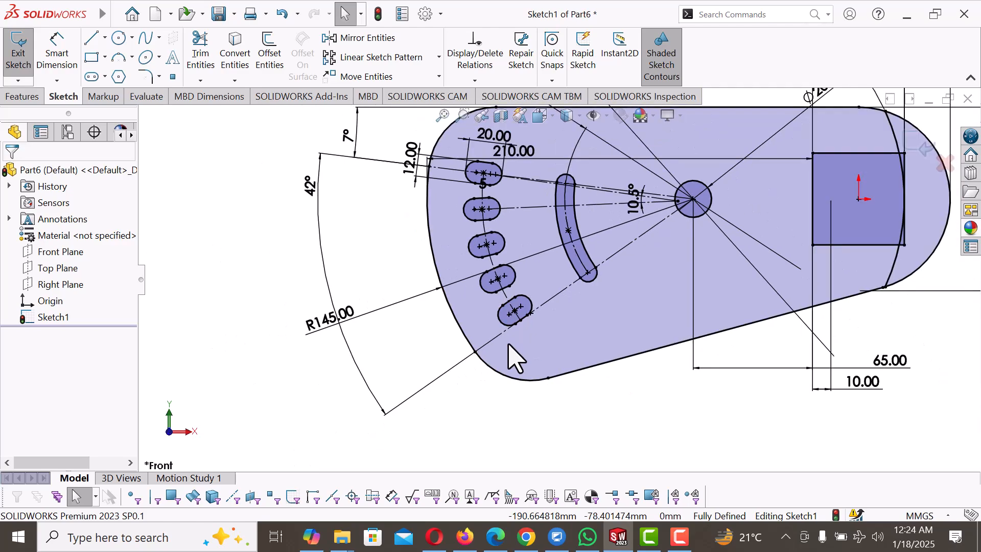
{"action": "scroll", "coordinate": [534, 333], "scroll_direction": "down", "scroll_amount": 2}
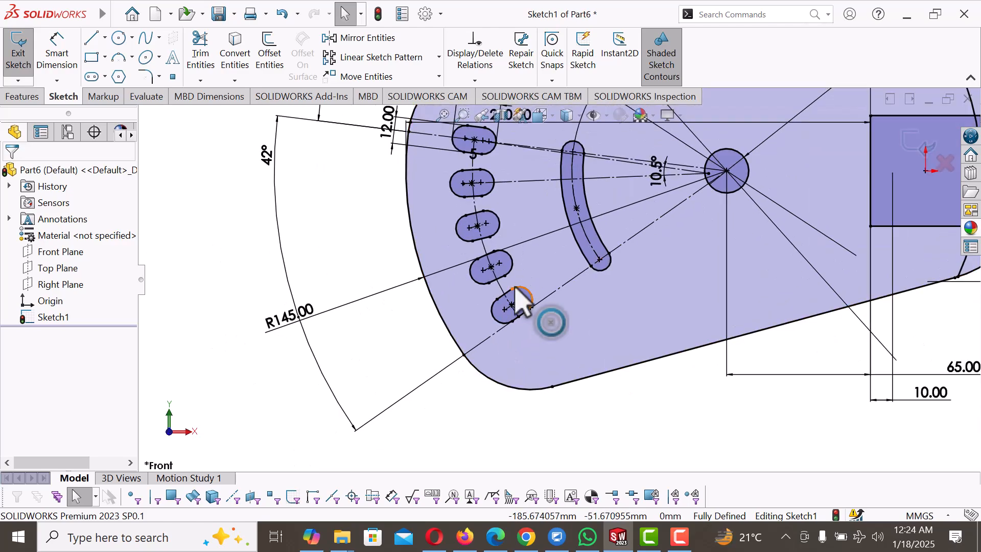
{"action": "left_click", "coordinate": [552, 293]}
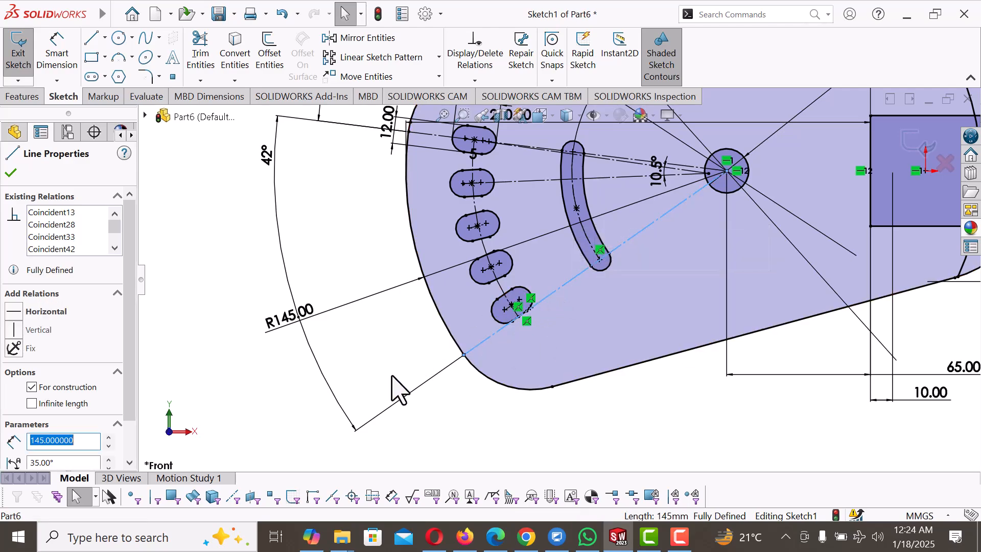
{"action": "key", "text": "Delete"}
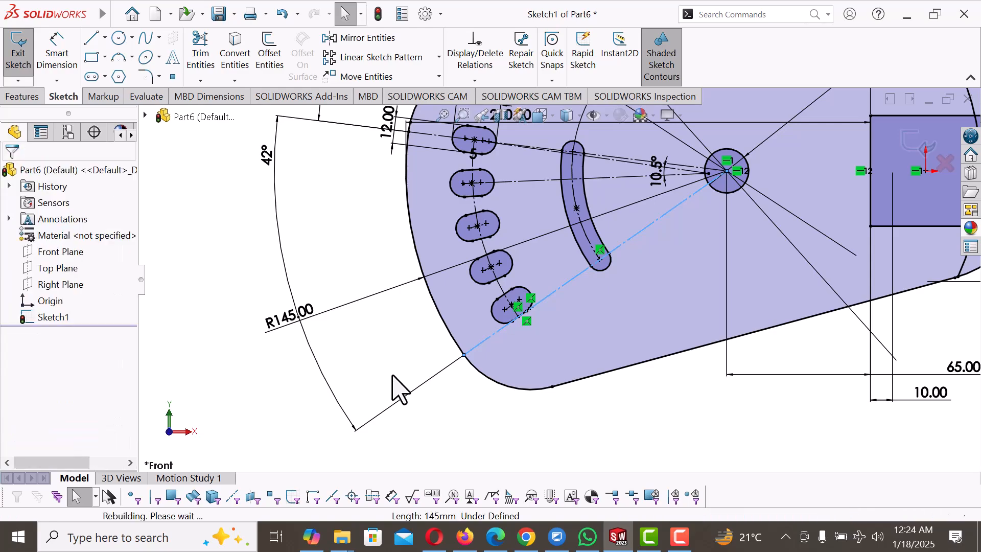
{"action": "key", "text": "ctrl+z"}
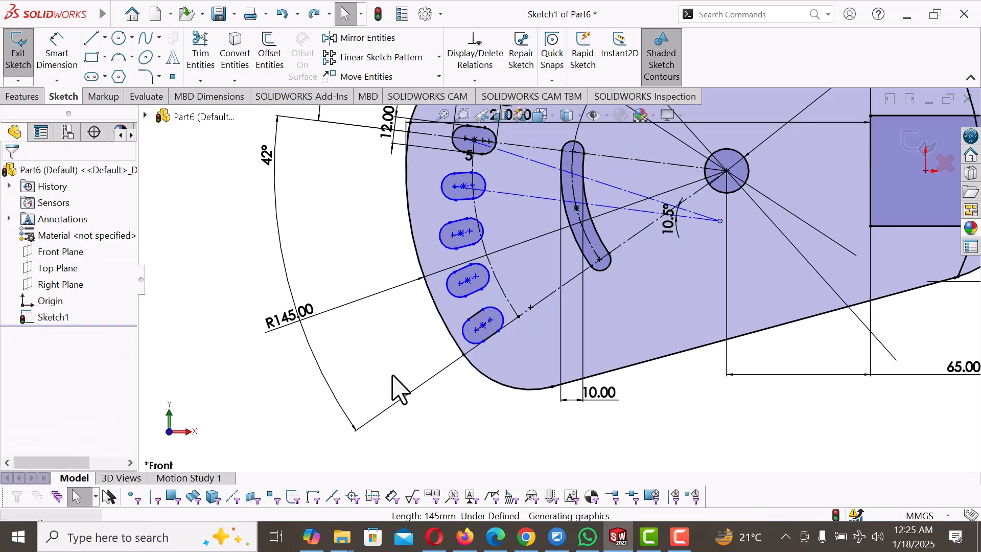
{"action": "key", "text": "ctrl+z"}
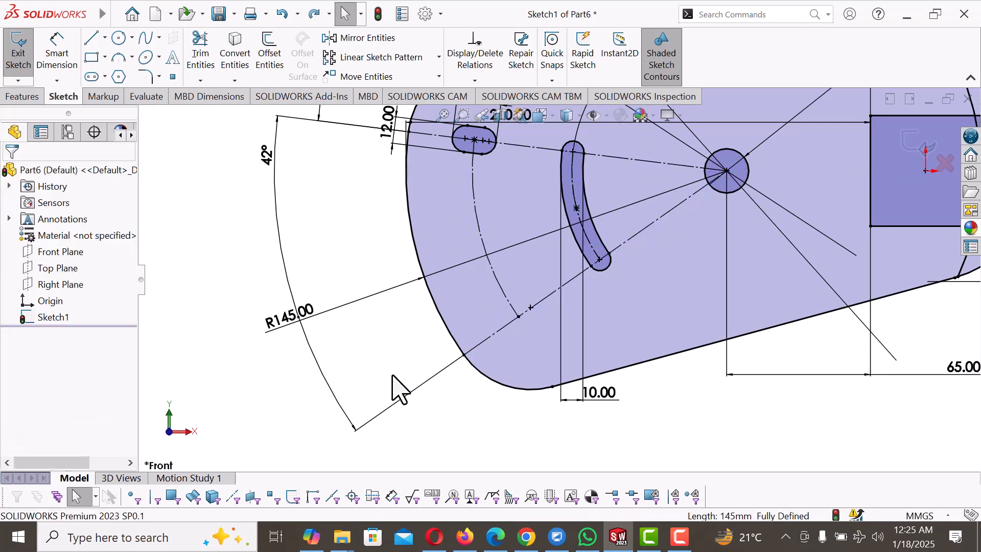
- Start a circular sketch pattern of the 20 x 12 mm slot and set the 20 mm hole's center as the pattern center
{"action": "left_click", "coordinate": [439, 58]}
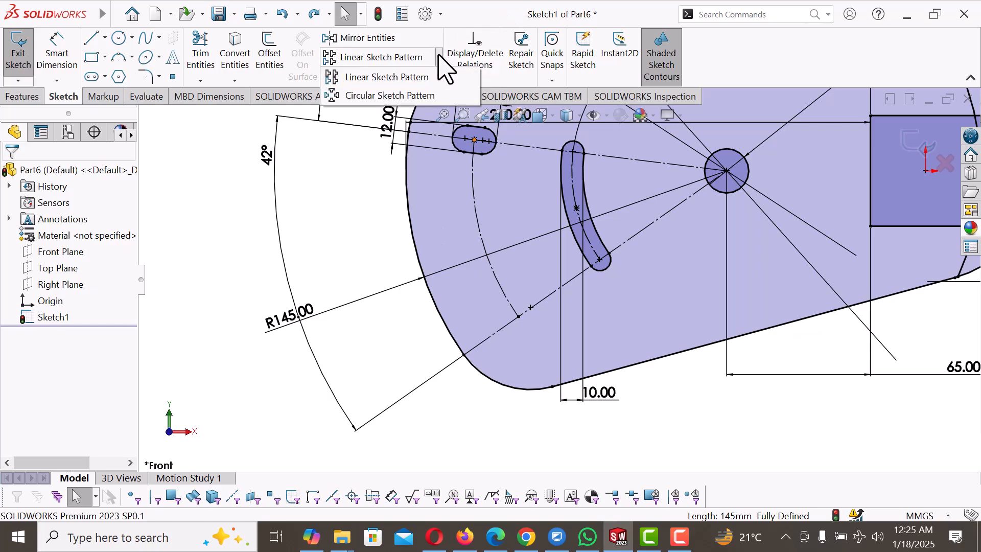
{"action": "left_click", "coordinate": [393, 96]}
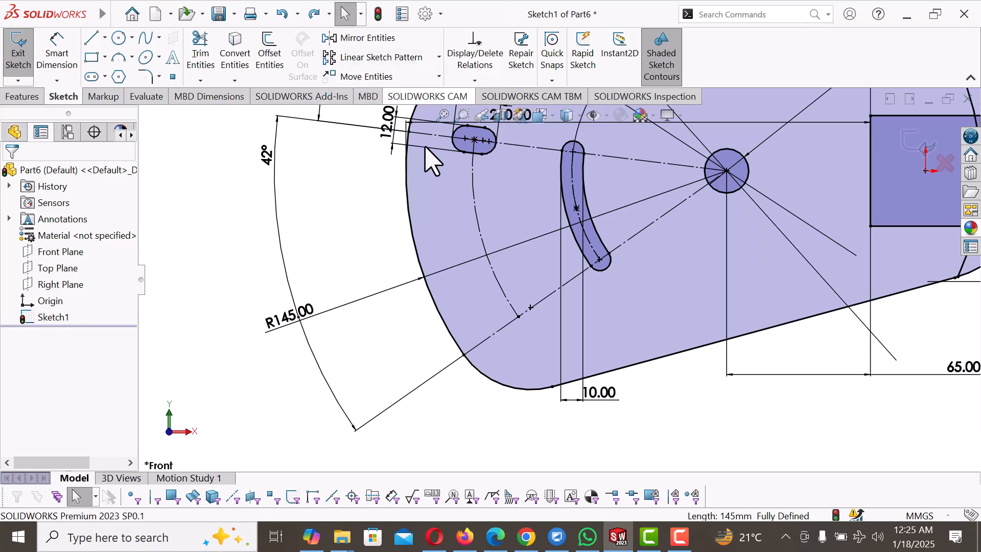
{"action": "left_click", "coordinate": [474, 153]}
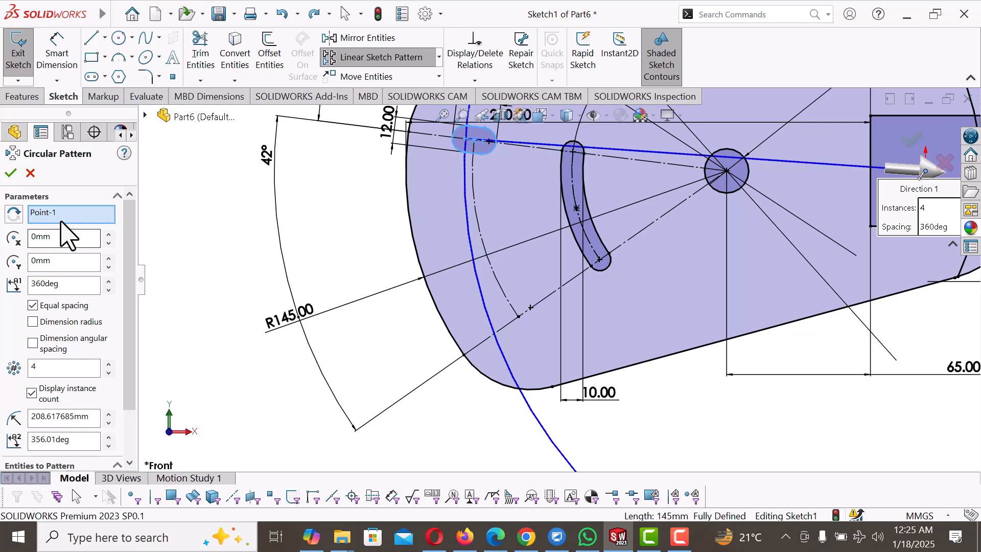
{"action": "right_click", "coordinate": [48, 214]}
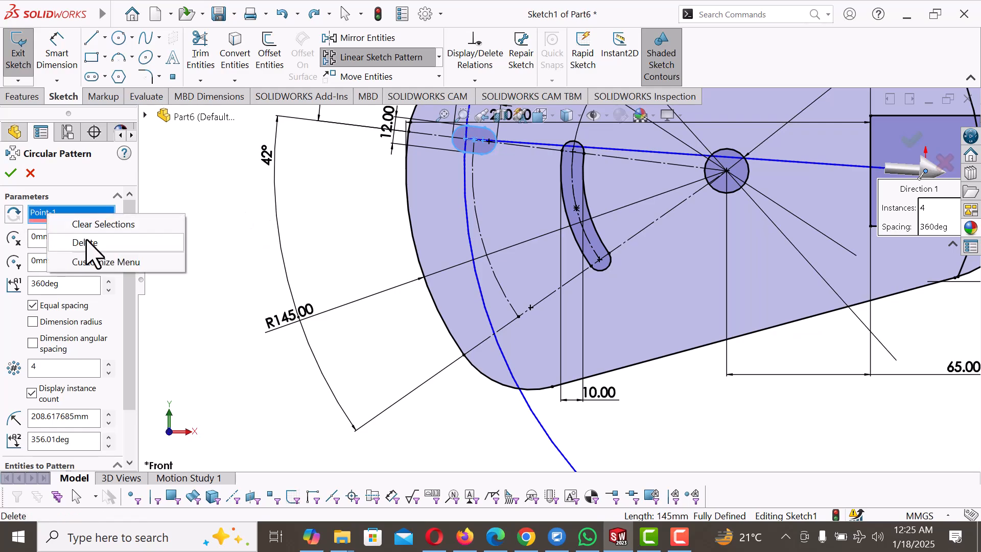
{"action": "left_click", "coordinate": [84, 243]}
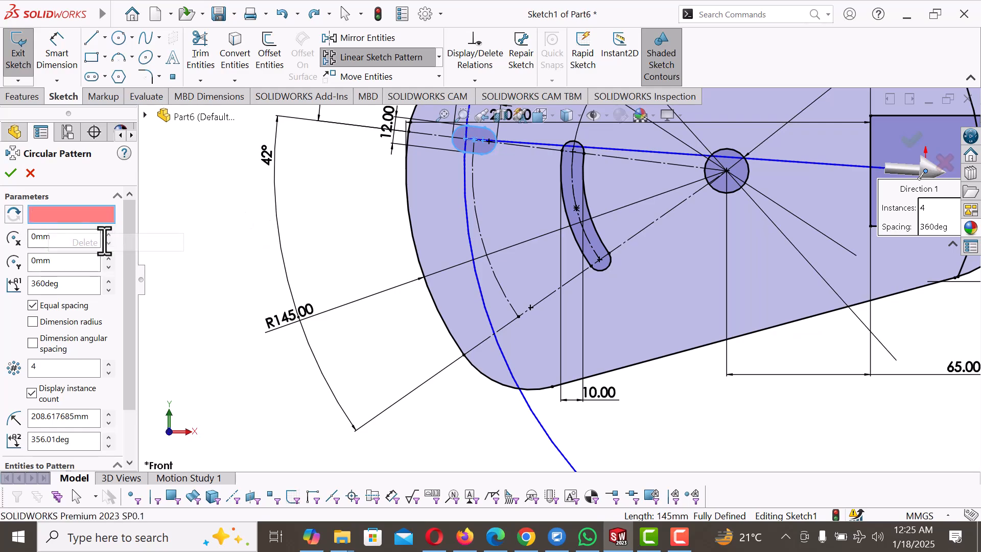
{"action": "left_click", "coordinate": [726, 170]}
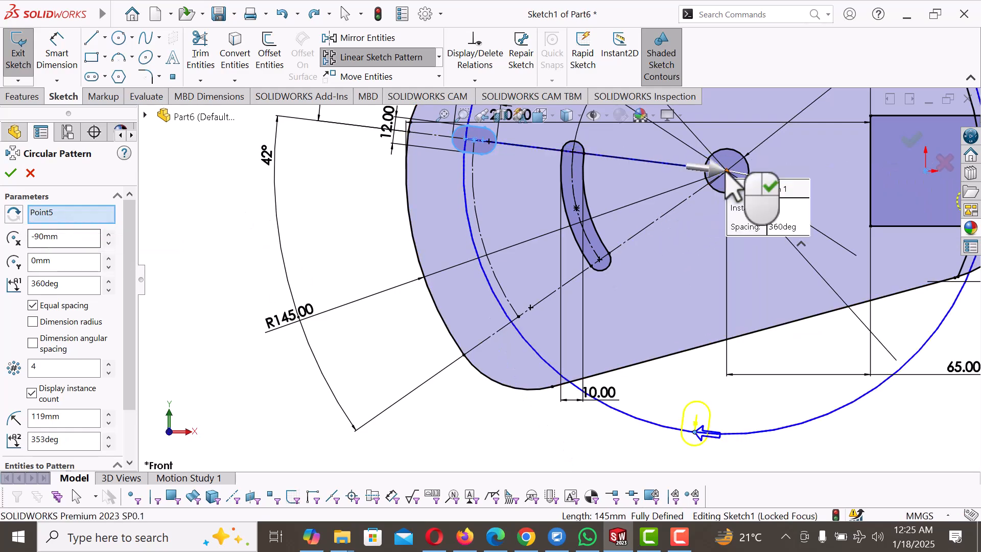
- Turn off equal spacing, set the pattern's angular spacing to 11 degrees, reverse its direction, and use 5 instances
{"action": "left_click", "coordinate": [32, 305]}
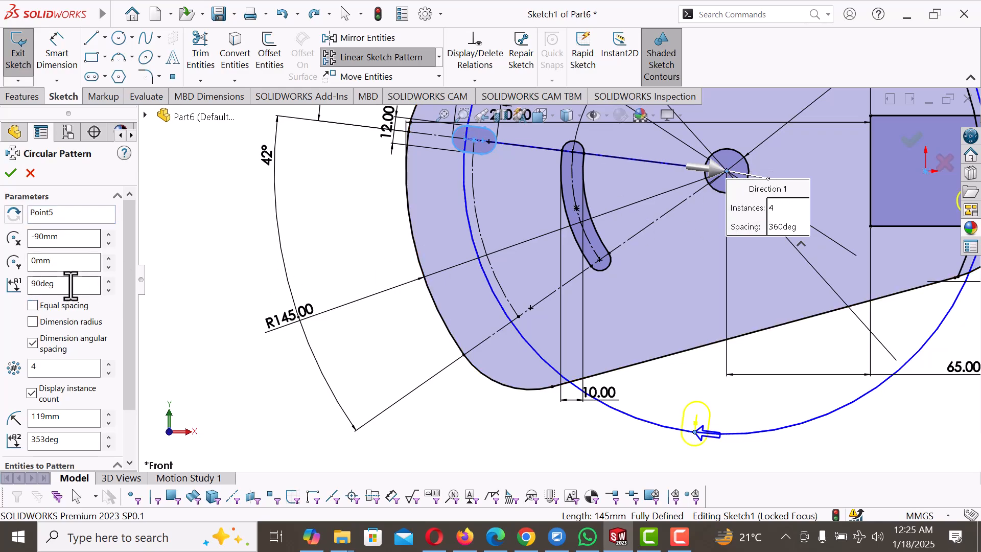
{"action": "type", "text": "11"}
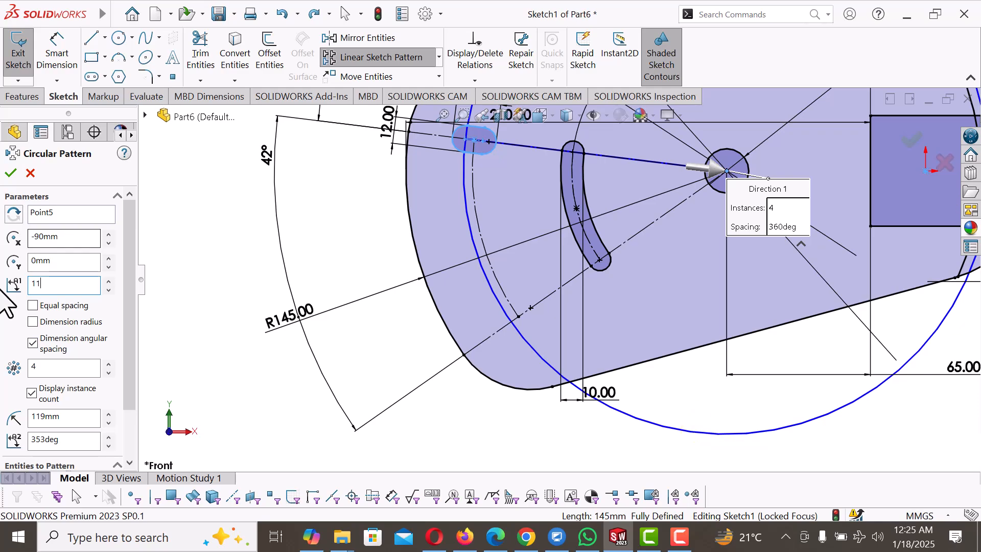
{"action": "key", "text": "Return"}
{"action": "left_click", "coordinate": [14, 213]}
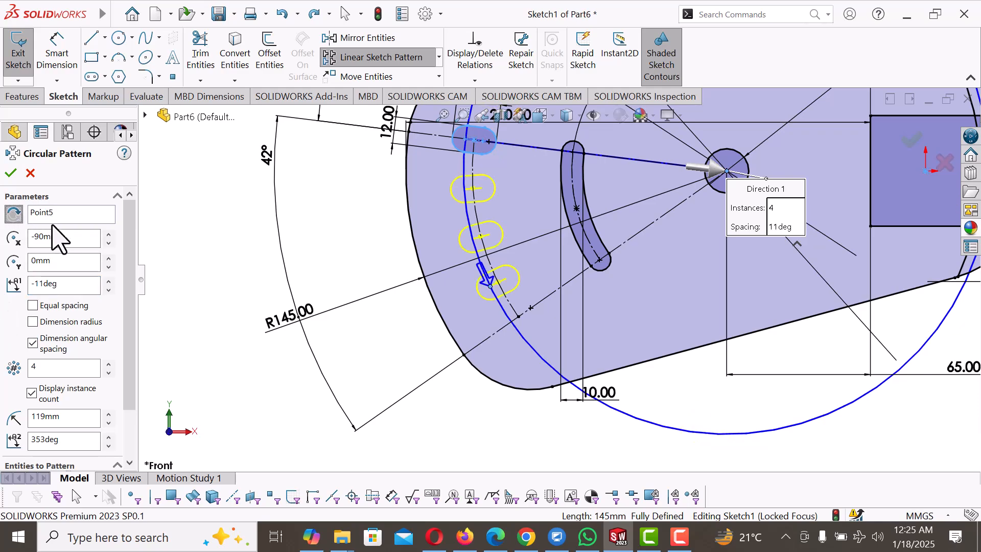
{"action": "left_click", "coordinate": [108, 363]}
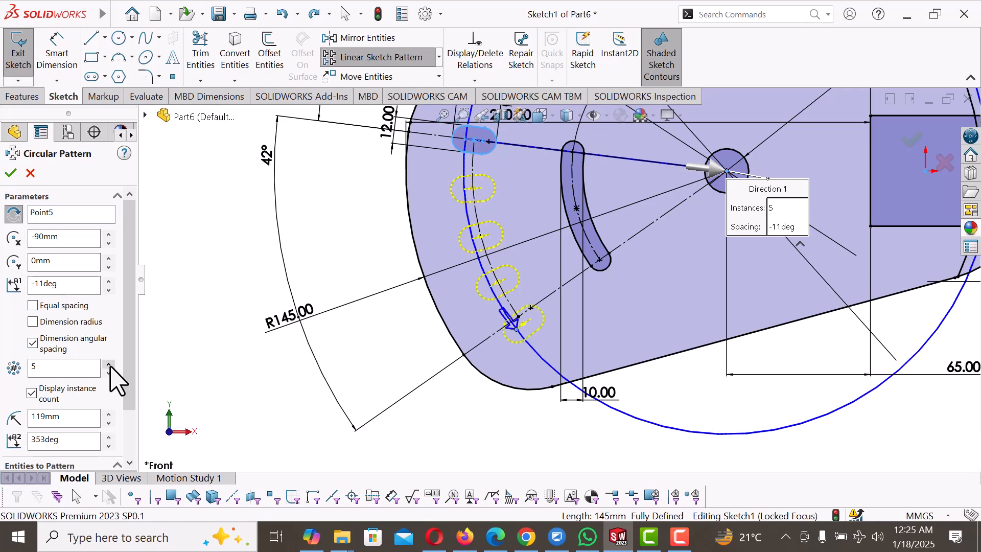
- Set the slot pattern's angular spacing to 10.5 degrees, flip the direction toward the lower construction line, and accept the pattern
{"action": "scroll", "coordinate": [533, 342], "scroll_direction": "down", "scroll_amount": 5}
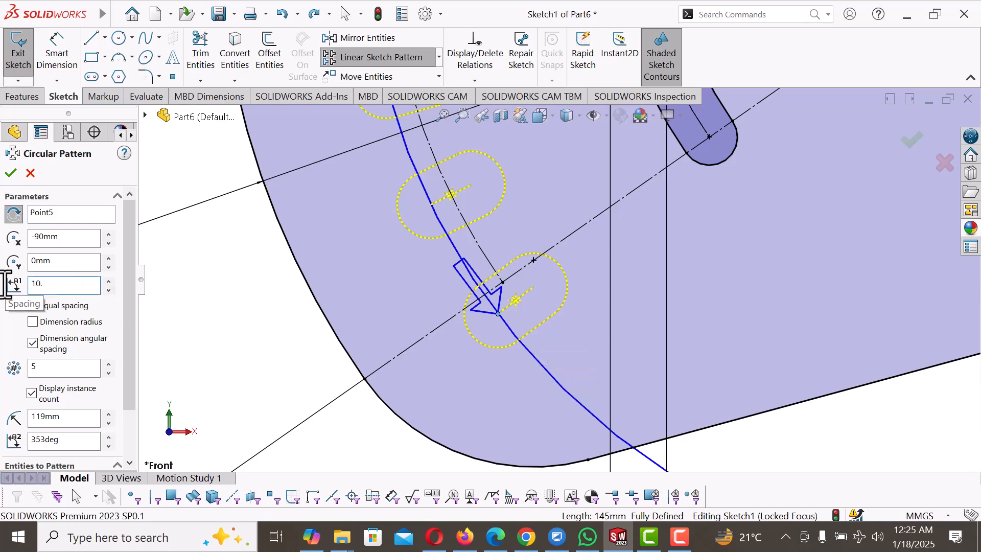
{"action": "key", "text": "Return"}
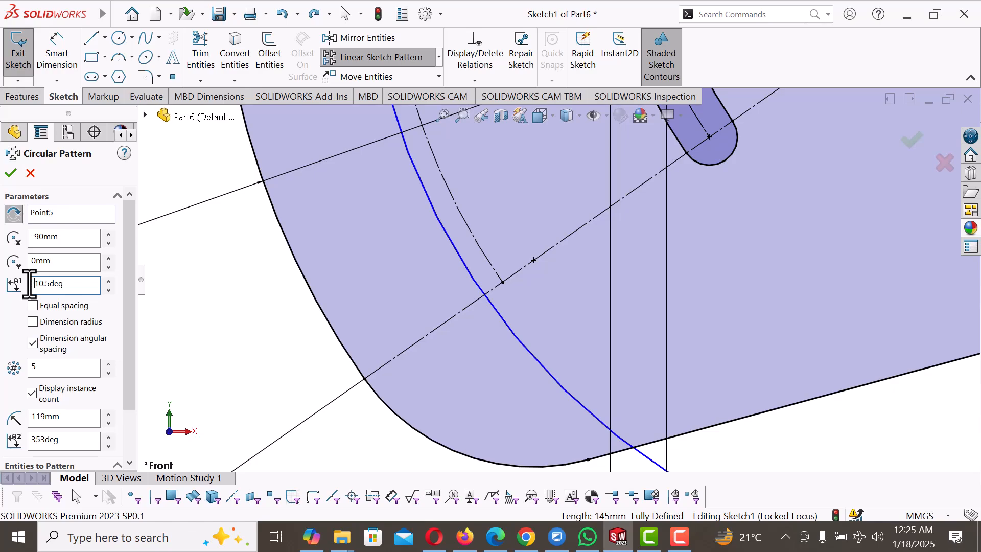
{"action": "scroll", "coordinate": [428, 339], "scroll_direction": "up", "scroll_amount": 10}
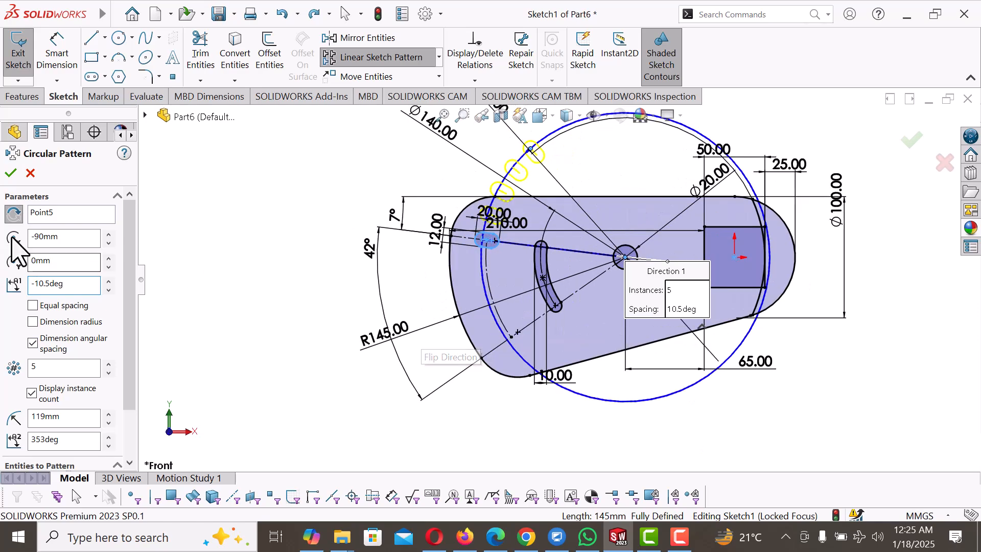
{"action": "left_click", "coordinate": [14, 213]}
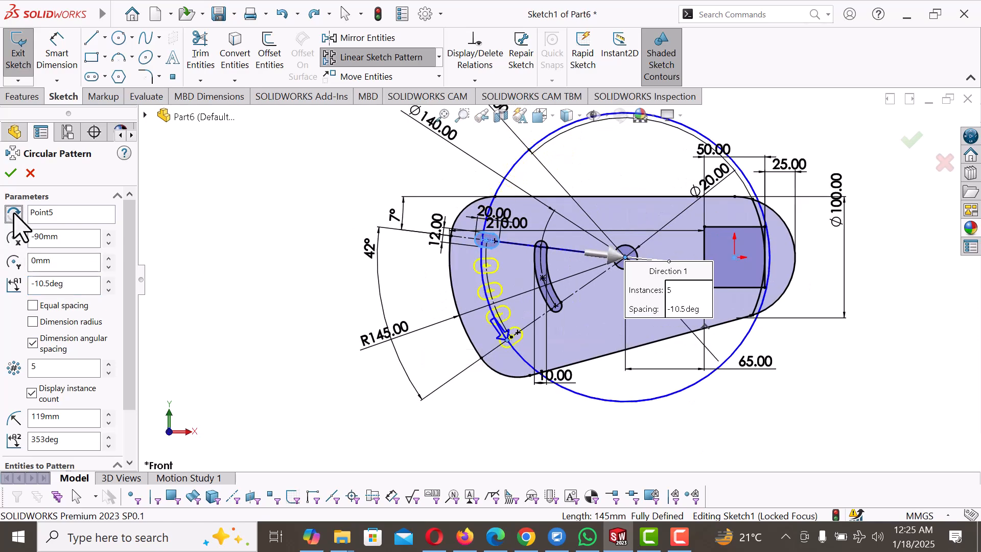
{"action": "scroll", "coordinate": [513, 337], "scroll_direction": "down", "scroll_amount": 6}
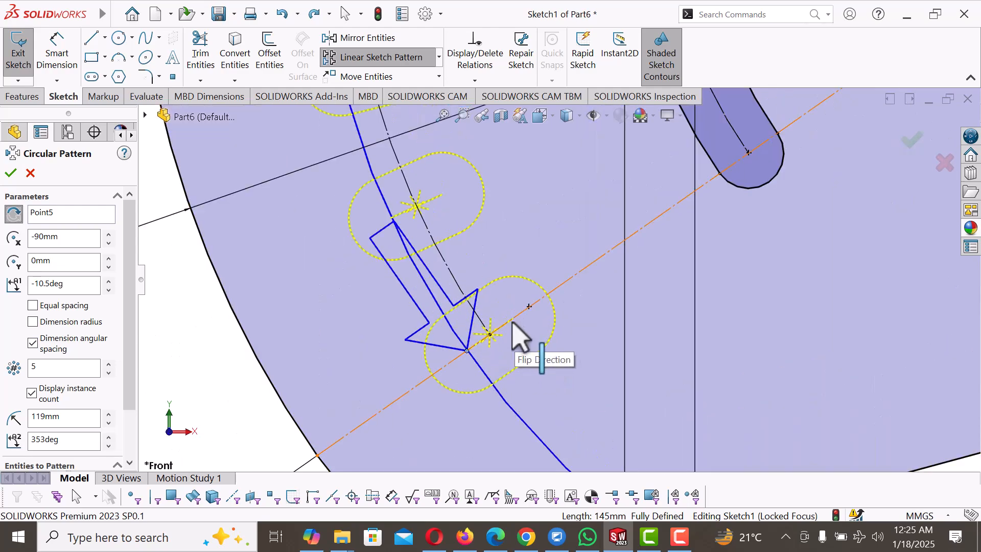
{"action": "left_click", "coordinate": [10, 173]}
- Check the point on the lower construction line, move the second-lowest slot slightly upward to test the pattern's freedom, and clear the selection
{"action": "scroll", "coordinate": [241, 339], "scroll_direction": "up", "scroll_amount": 3}
{"action": "scroll", "coordinate": [557, 330], "scroll_direction": "down", "scroll_amount": 2}
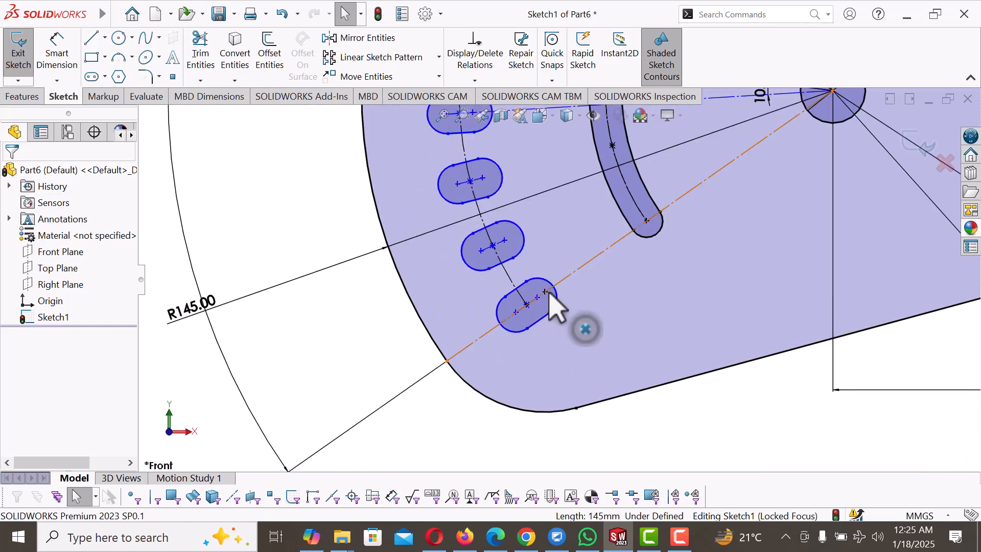
{"action": "left_click", "coordinate": [545, 292]}
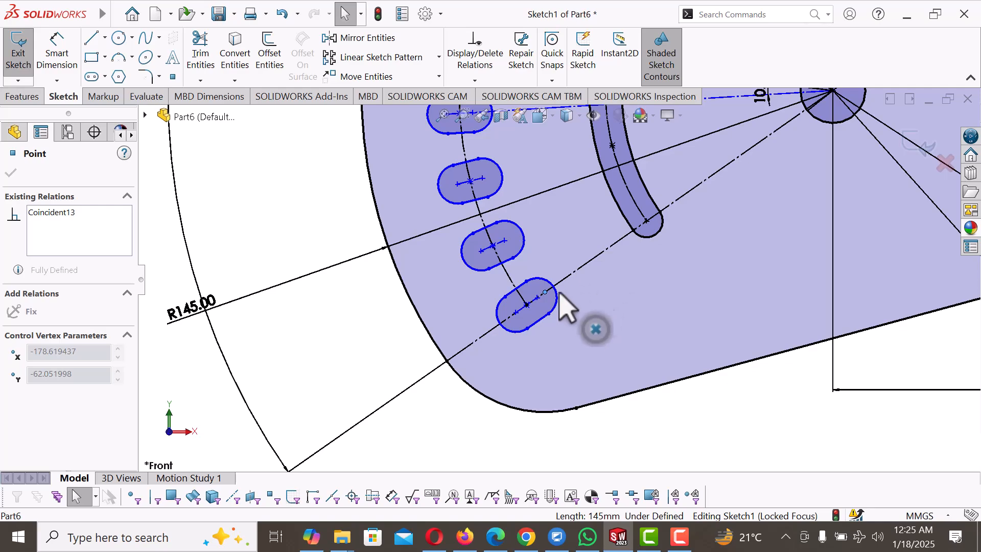
{"action": "left_click", "coordinate": [403, 337]}
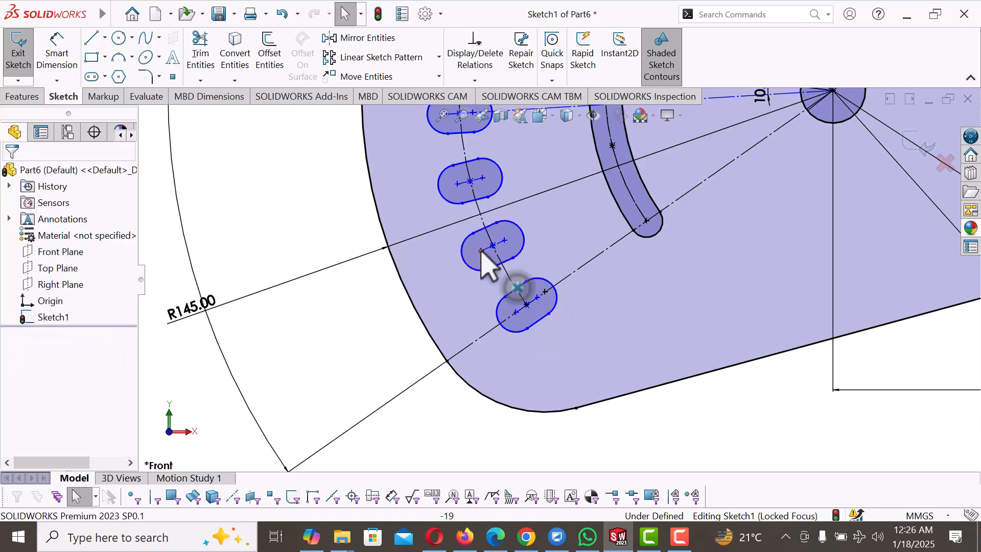
{"action": "mouse_move", "coordinate": [477, 256]}
{"action": "left_mouse_down"}
{"action": "mouse_move", "coordinate": [428, 258]}
{"action": "mouse_move", "coordinate": [464, 267]}
{"action": "mouse_move", "coordinate": [477, 240]}
{"action": "left_mouse_up"}
{"action": "left_click", "coordinate": [394, 309]}
- Try to make the lowest slot's centerline collinear with the lower construction line, and undo the relation
{"action": "scroll", "coordinate": [529, 300], "scroll_direction": "down", "scroll_amount": 5}
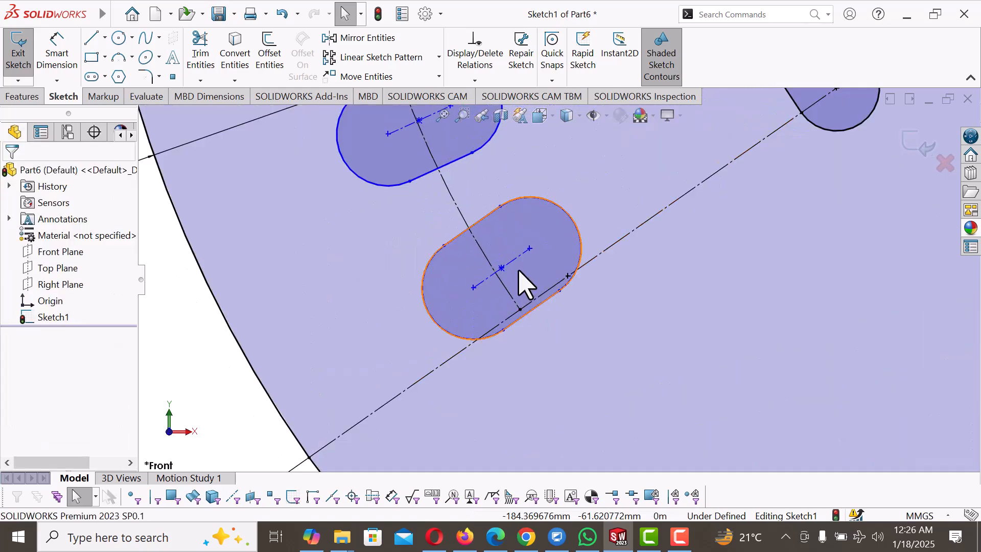
{"action": "left_click", "coordinate": [521, 267]}
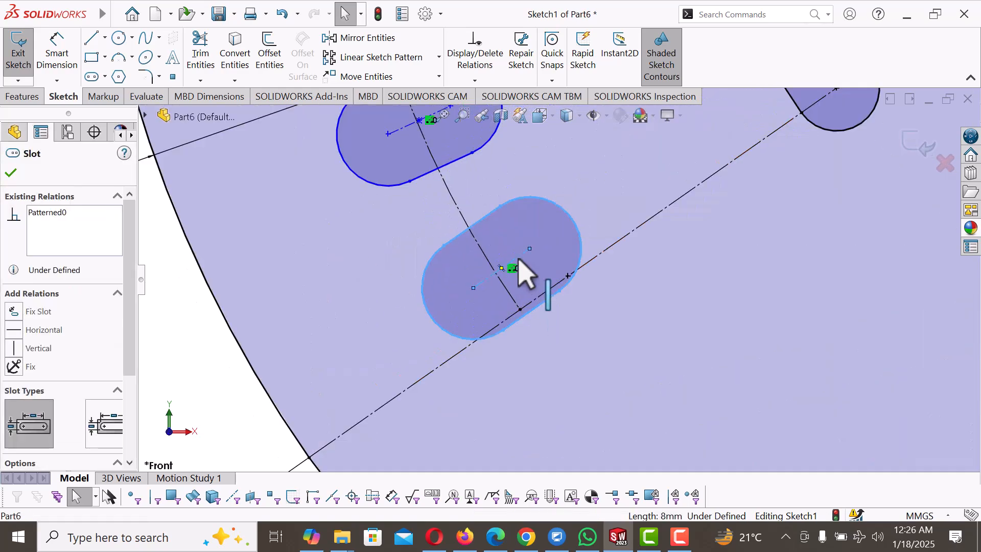
{"action": "left_click", "coordinate": [605, 254]}
{"action": "left_click", "coordinate": [604, 264], "text": "ctrl"}
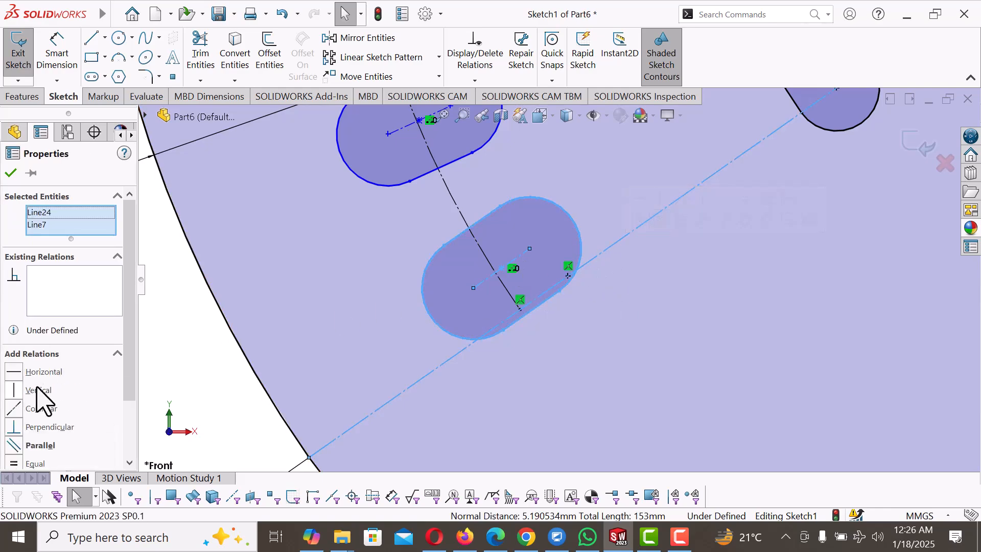
{"action": "left_click", "coordinate": [14, 409]}
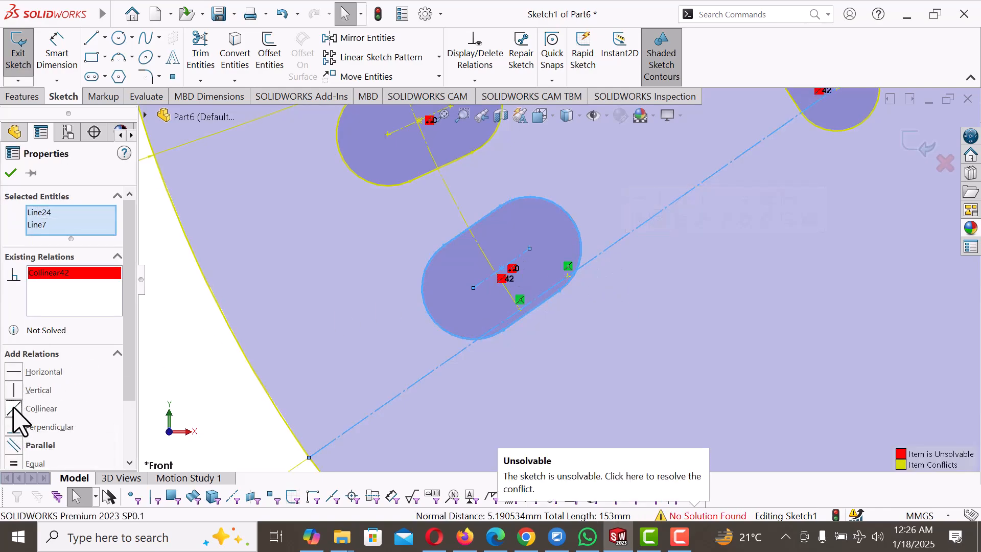
{"action": "key", "text": "ctrl+x"}
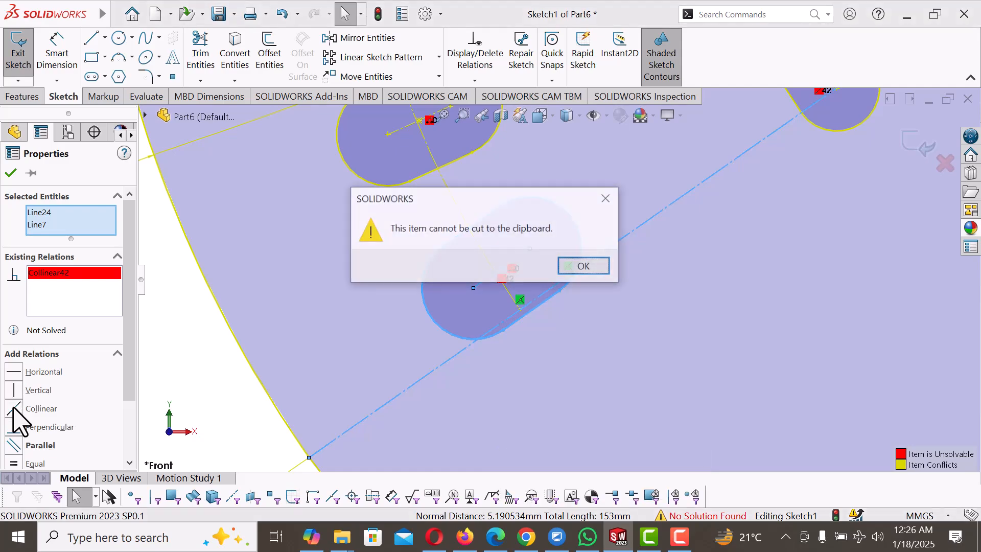
{"action": "left_click", "coordinate": [606, 198]}
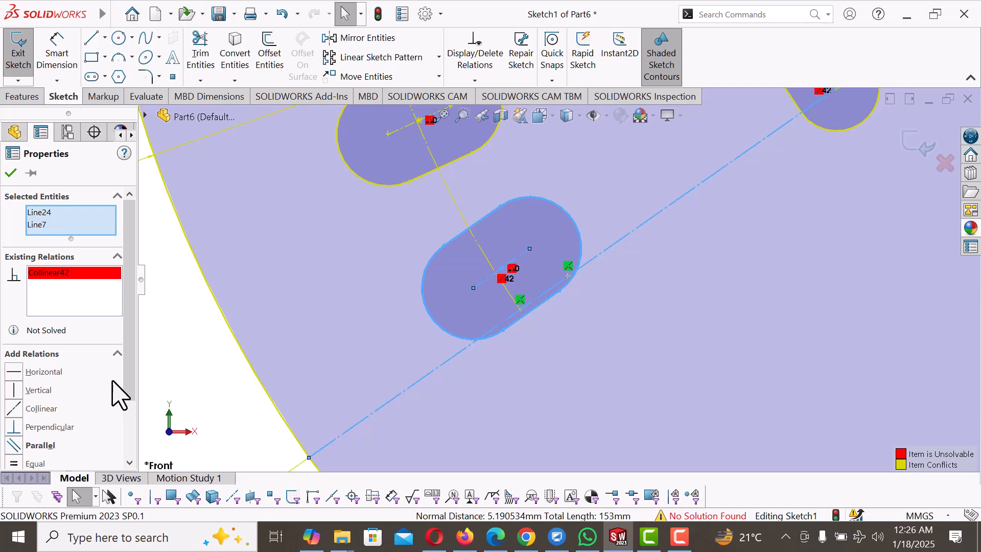
{"action": "key", "text": "ctrl+z"}
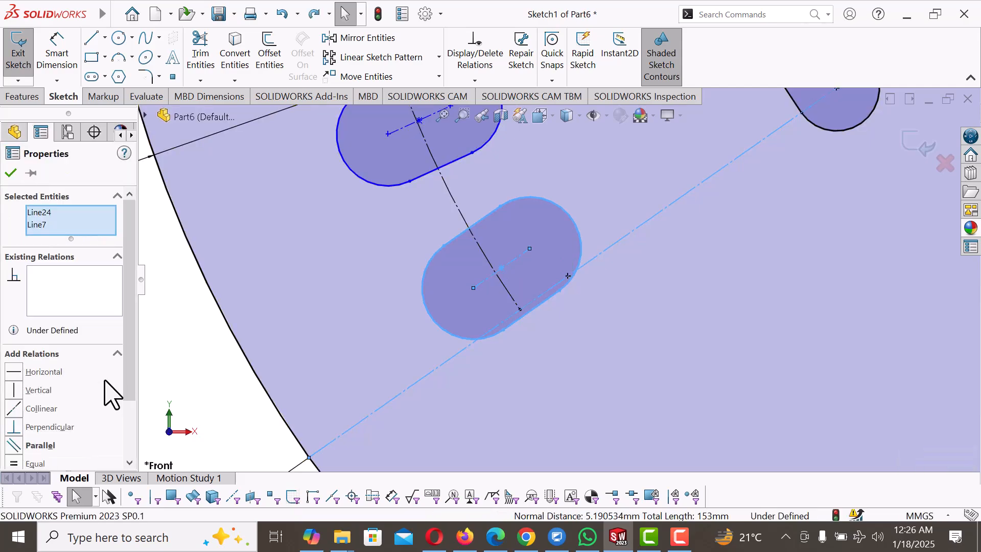
- Make the outer end-arc center of the lowest slot coincident with the lower construction line, and clear the selection
{"action": "left_click_drag", "start_coordinate": [131, 285], "coordinate": [115, 335]}
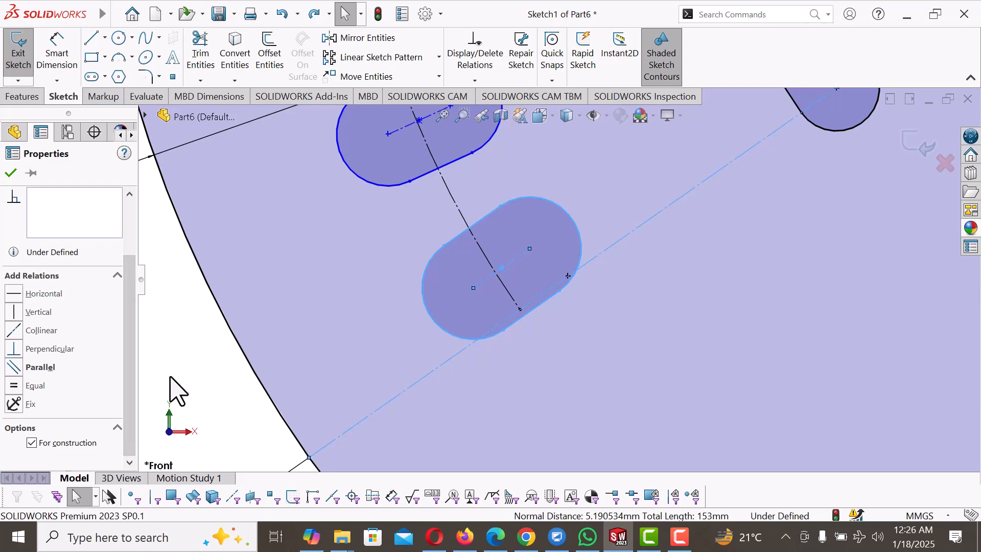
{"action": "left_click", "coordinate": [314, 375]}
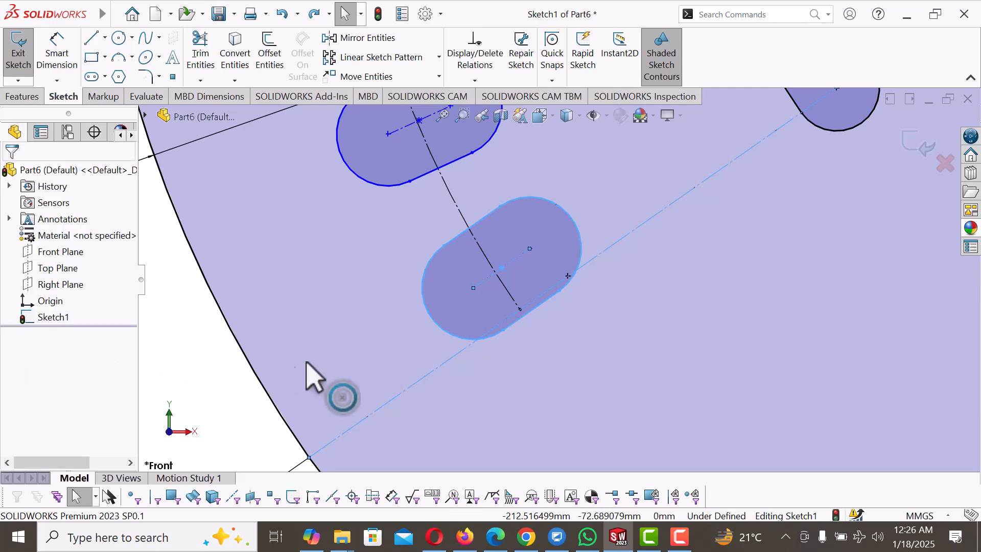
{"action": "left_click", "coordinate": [476, 302]}
{"action": "left_click", "coordinate": [449, 362], "text": "ctrl"}
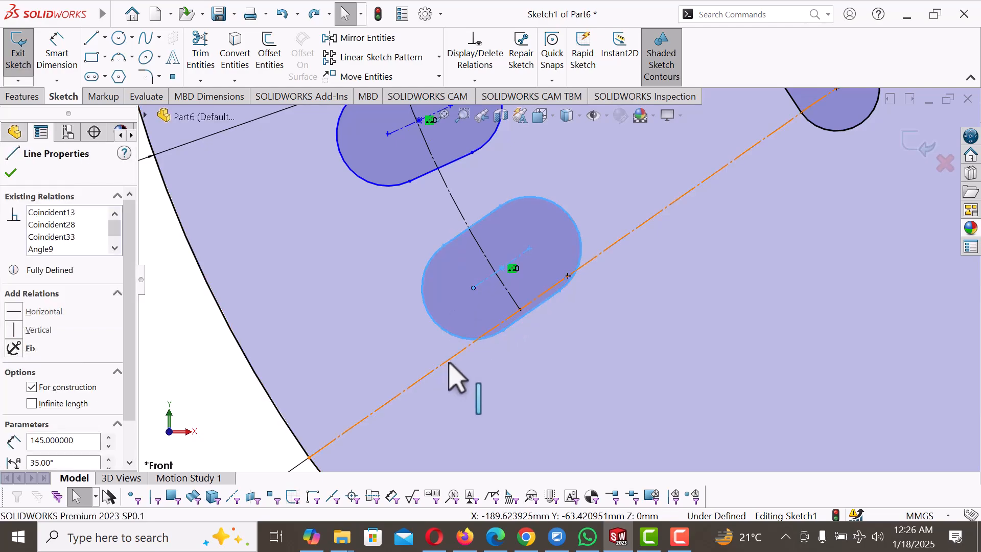
{"action": "left_click", "coordinate": [14, 391]}
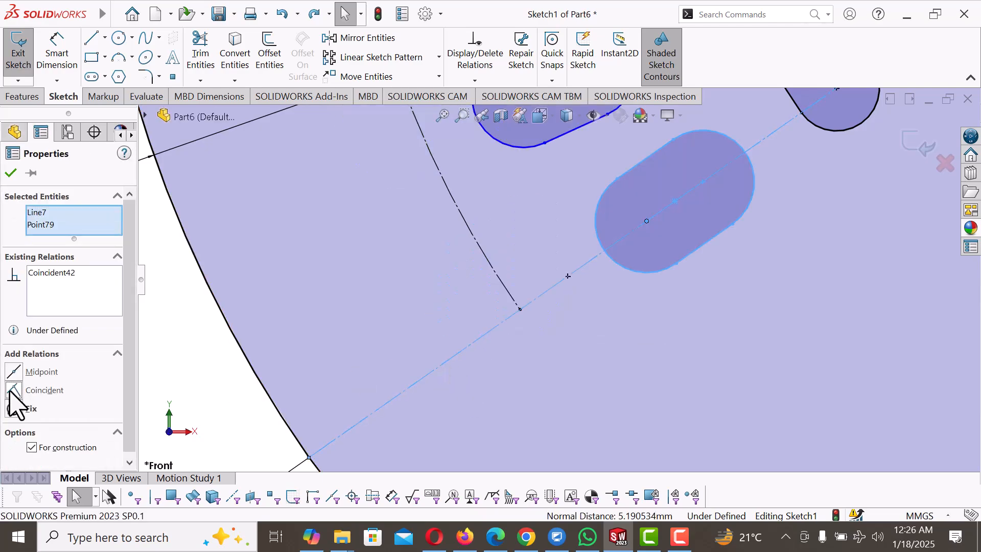
{"action": "scroll", "coordinate": [197, 361], "scroll_direction": "up", "scroll_amount": 3}
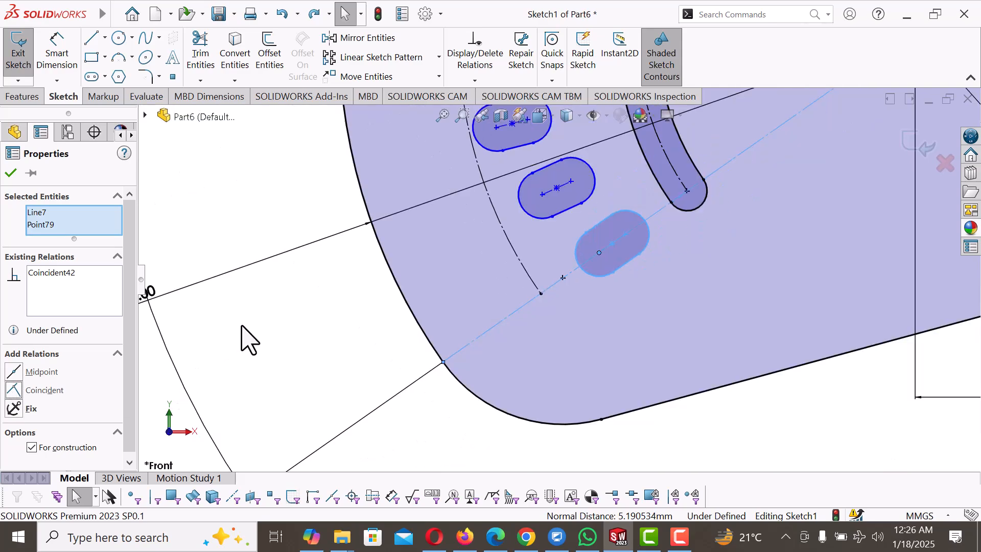
{"action": "left_click", "coordinate": [286, 350]}
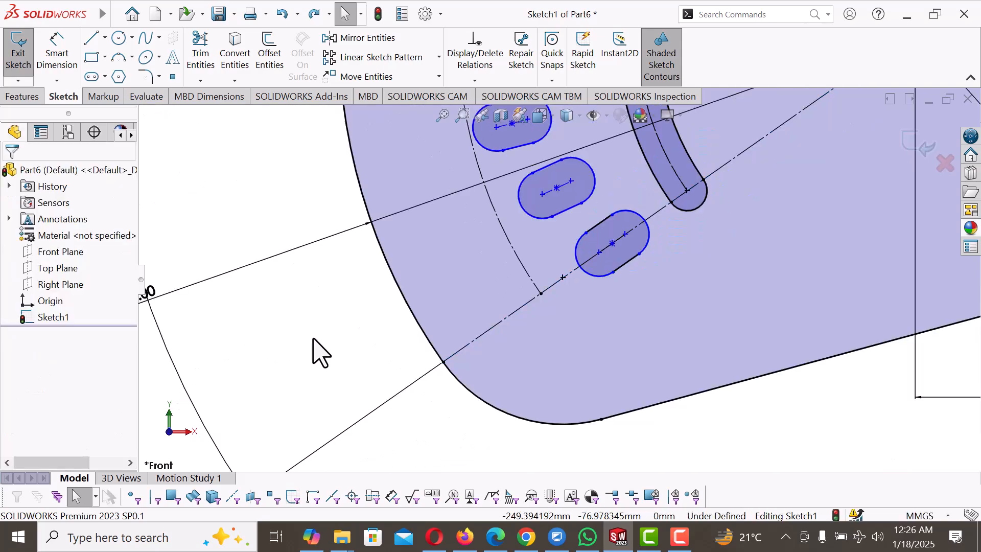
- Try to make the lowest slot's center point coincident with the lower endpoint of the slots' construction arc, and undo the relation
{"action": "left_click", "coordinate": [616, 245]}
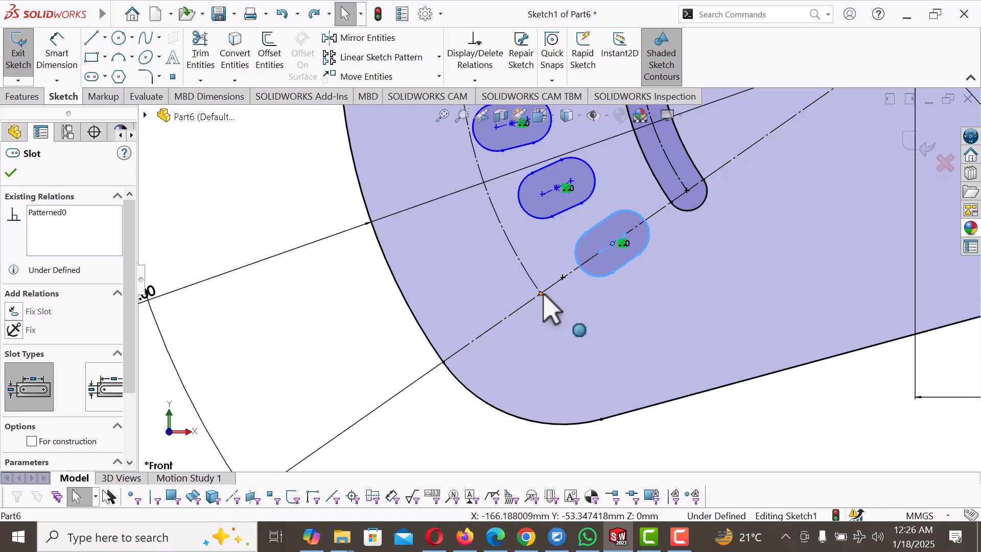
{"action": "left_click", "coordinate": [541, 294], "text": "ctrl"}
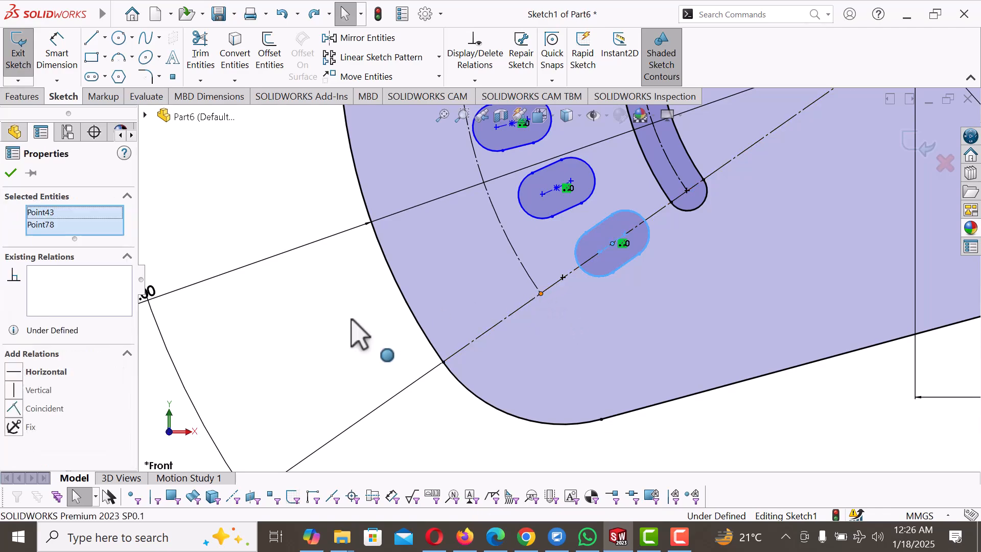
{"action": "left_click", "coordinate": [14, 408]}
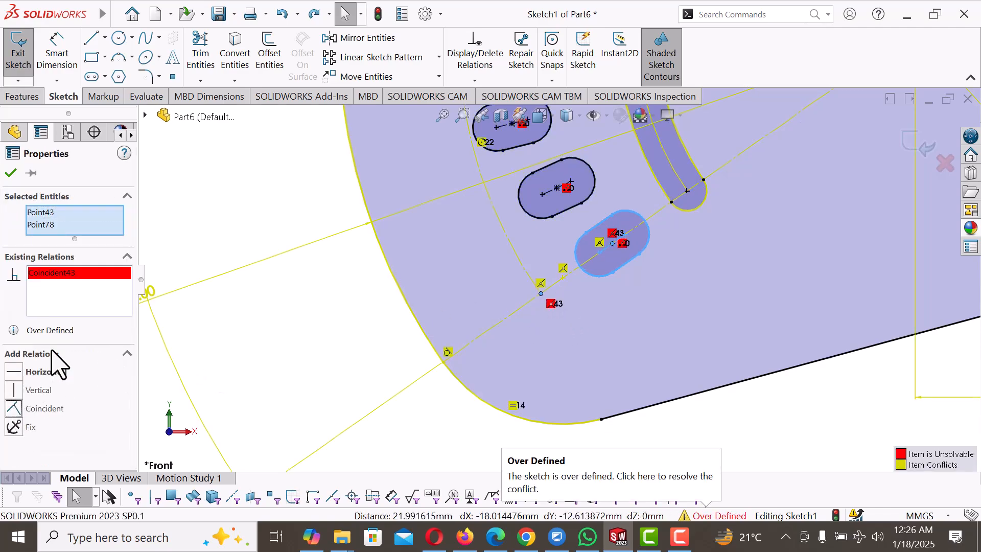
{"action": "key", "text": "ctrl+z"}
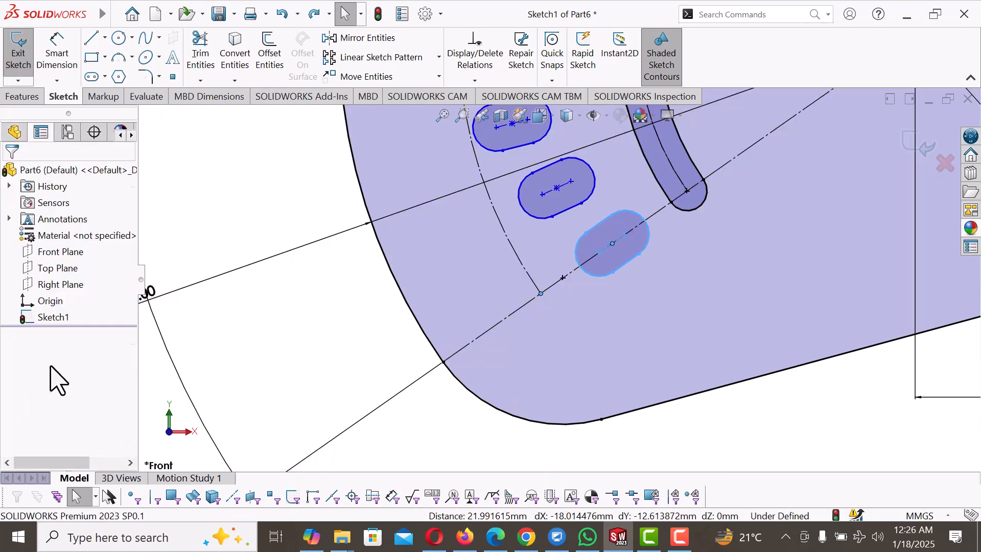
- Add a Vertical relation between the lowest slot's center point and the lower endpoint of the slots' construction arc
{"action": "left_click", "coordinate": [14, 390]}
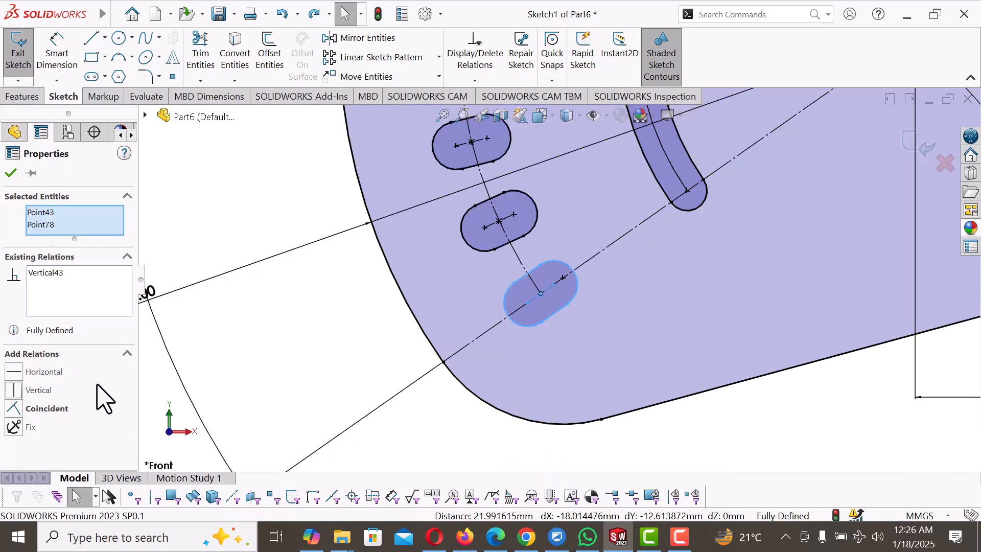
{"action": "left_click", "coordinate": [266, 387]}
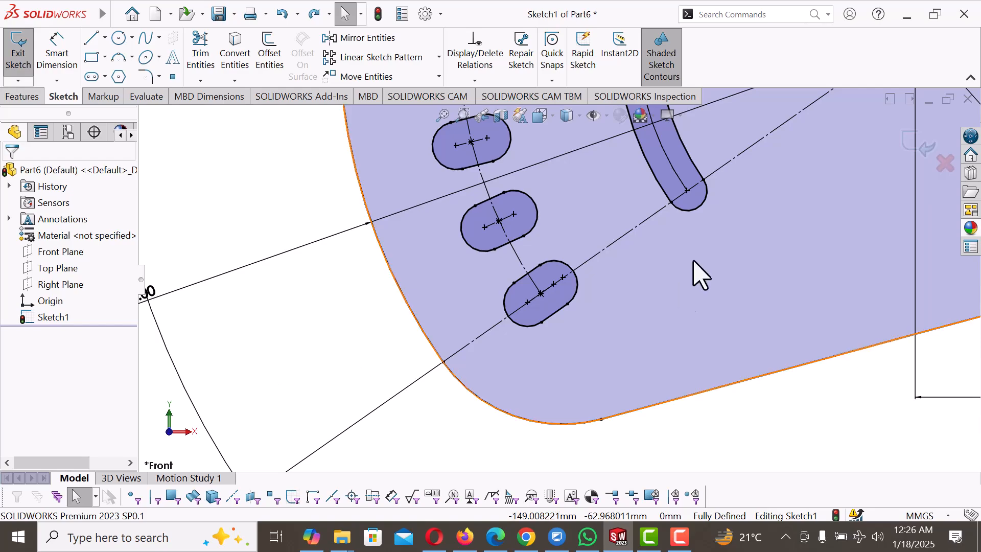
{"action": "scroll", "coordinate": [564, 260], "scroll_direction": "up", "scroll_amount": 5}
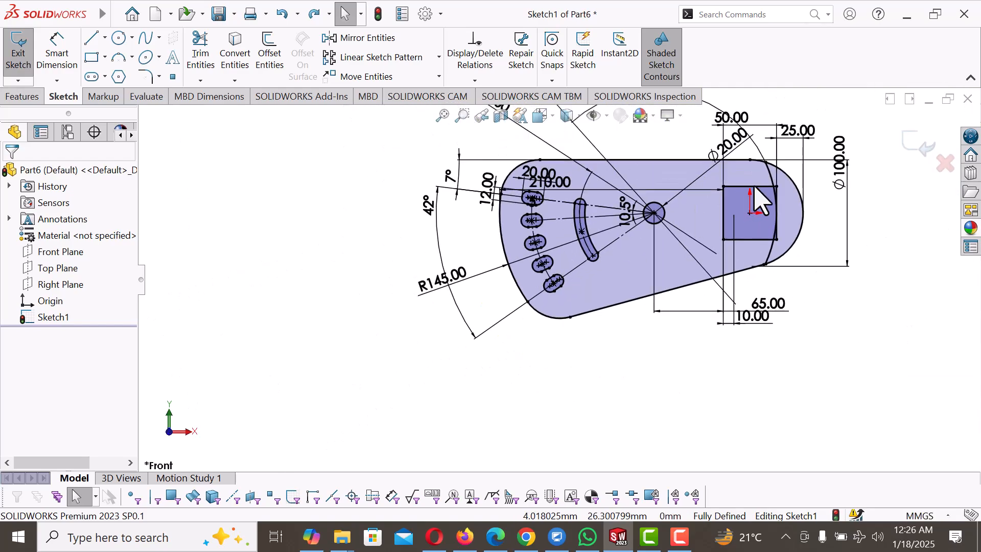
{"action": "scroll", "coordinate": [756, 200], "scroll_direction": "up", "scroll_amount": 1}
{"action": "scroll", "coordinate": [757, 199], "scroll_direction": "down", "scroll_amount": 2}
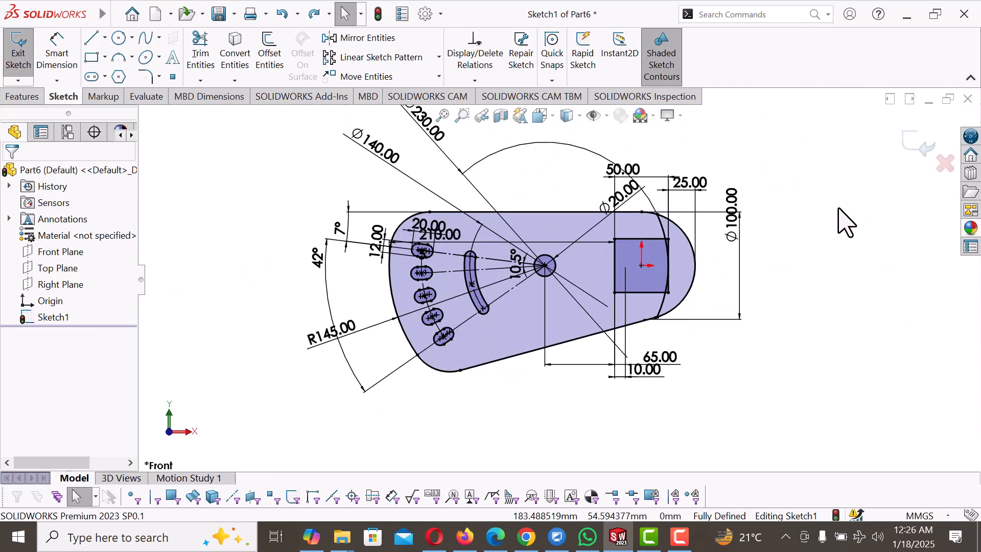
- Move the 25 mm dimension below the profile and delete the arc crossing the square along with its associated dimensions
{"action": "left_click_drag", "start_coordinate": [689, 182], "coordinate": [752, 353]}
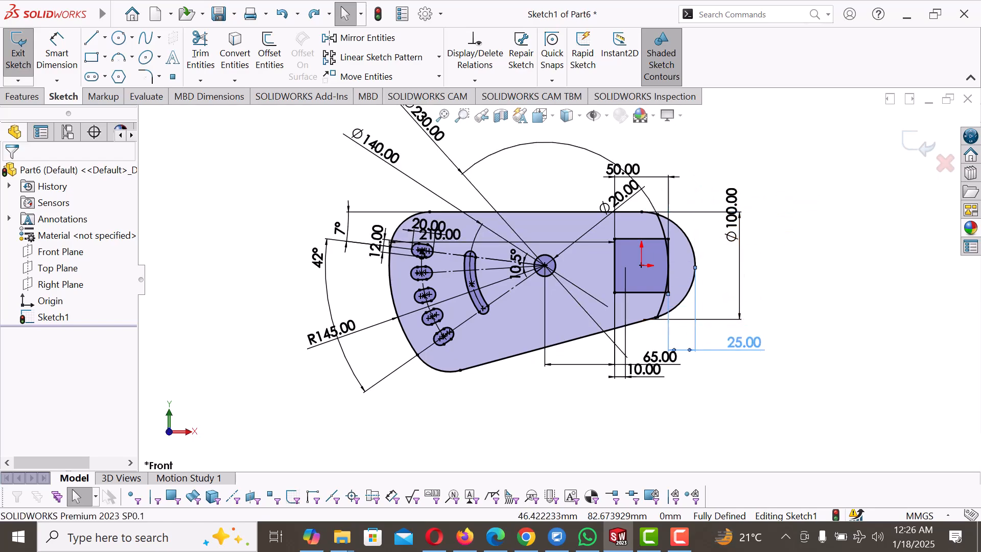
{"action": "scroll", "coordinate": [679, 332], "scroll_direction": "down", "scroll_amount": 4}
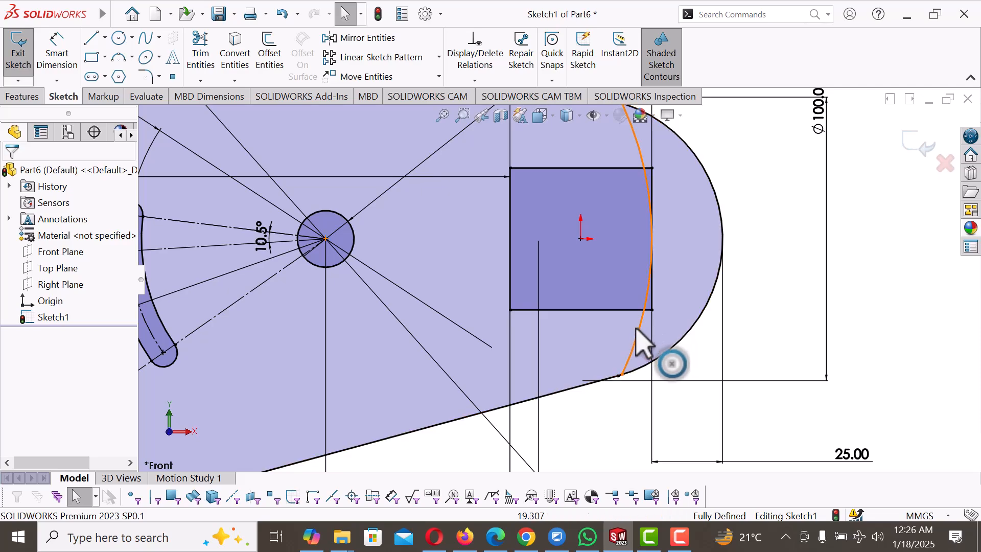
{"action": "left_click", "coordinate": [641, 329]}
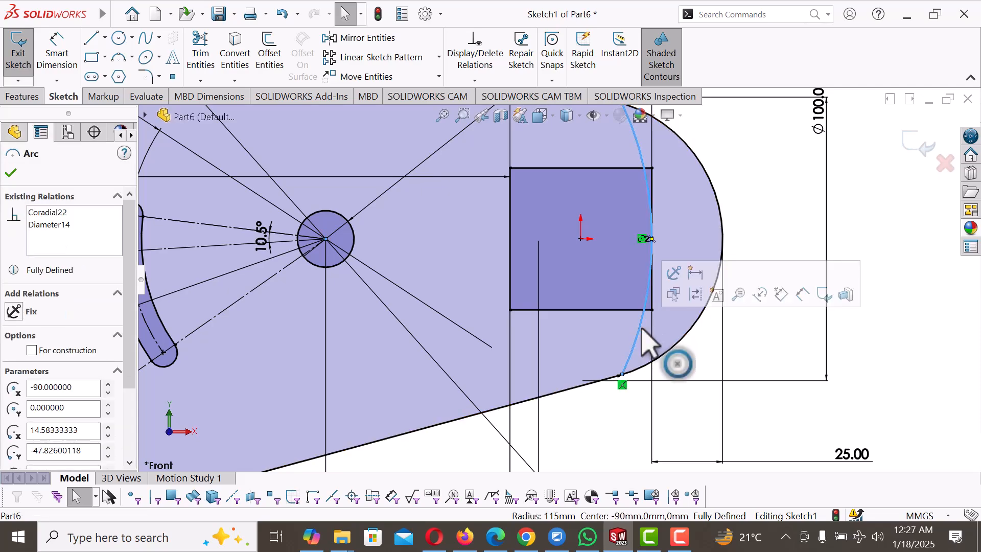
{"action": "key", "text": "Delete"}
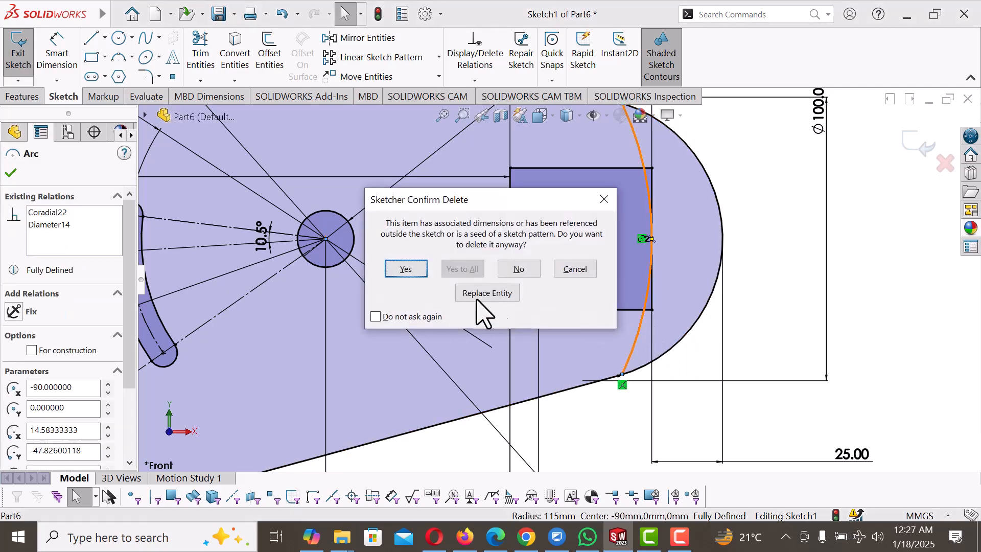
{"action": "left_click", "coordinate": [403, 270]}
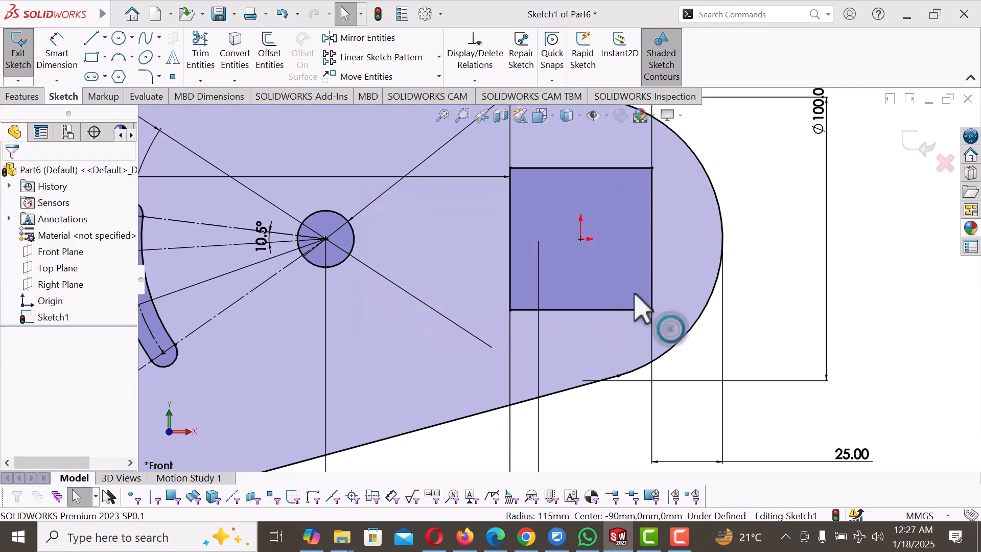
- Try moving the slot pattern closer to the hole to test its freedom, and undo the move
{"action": "scroll", "coordinate": [635, 306], "scroll_direction": "up", "scroll_amount": 3}
{"action": "scroll", "coordinate": [580, 382], "scroll_direction": "up", "scroll_amount": 3}
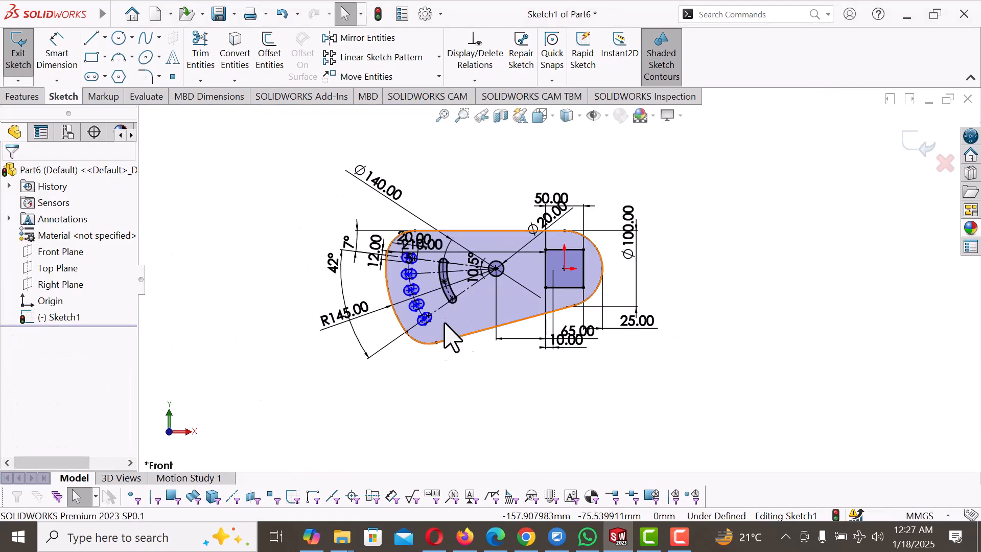
{"action": "scroll", "coordinate": [447, 330], "scroll_direction": "down", "scroll_amount": 5}
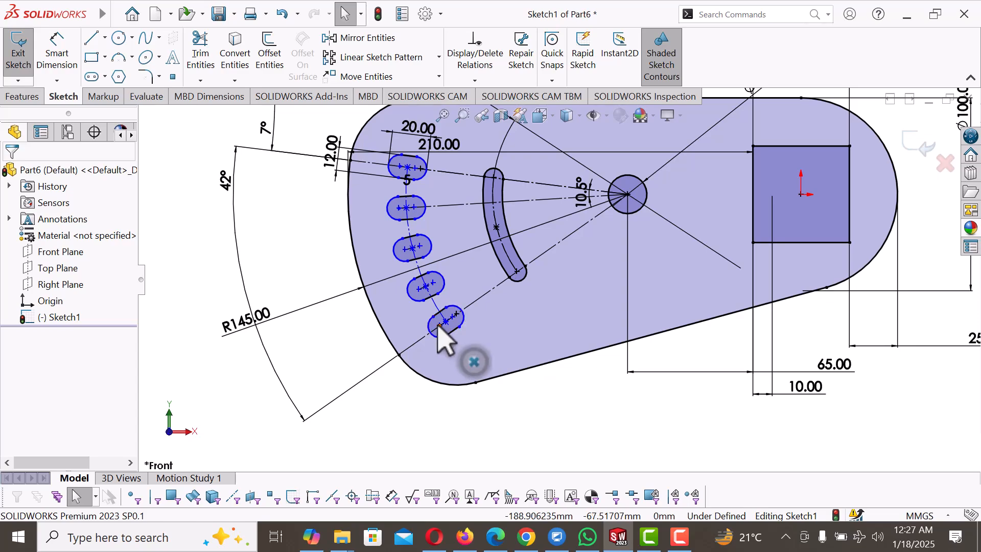
{"action": "mouse_move", "coordinate": [431, 337]}
{"action": "left_mouse_down"}
{"action": "mouse_move", "coordinate": [413, 353]}
{"action": "mouse_move", "coordinate": [468, 328]}
{"action": "mouse_move", "coordinate": [505, 382]}
{"action": "mouse_move", "coordinate": [516, 422]}
{"action": "left_mouse_up"}
{"action": "right_click_drag", "start_coordinate": [524, 389], "coordinate": [516, 261]}
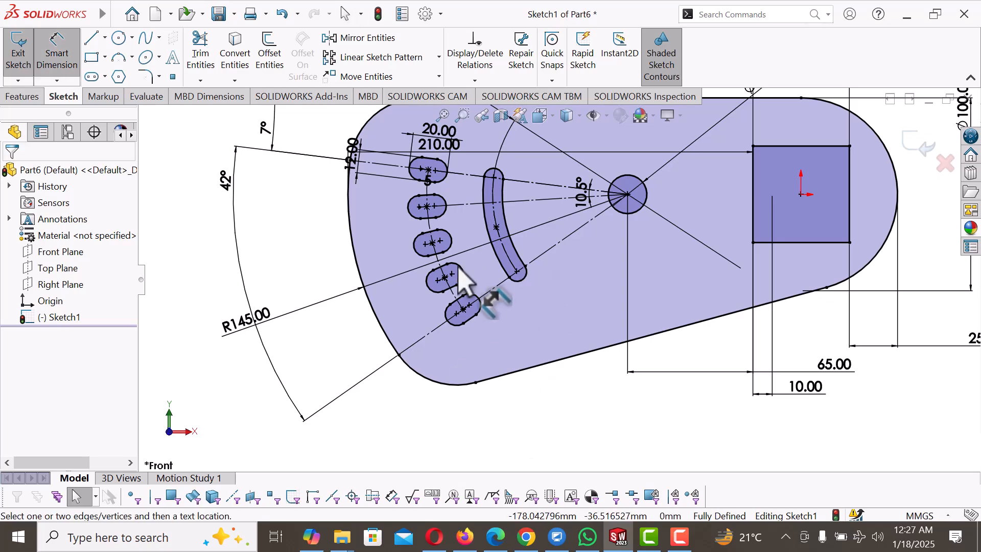
{"action": "left_click", "coordinate": [461, 306]}
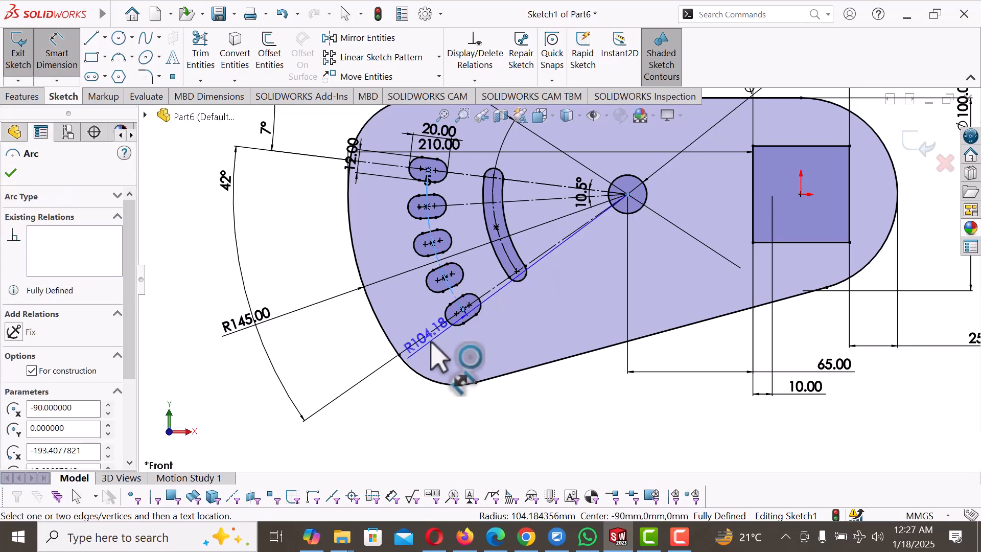
{"action": "key", "text": "Escape"}
{"action": "key", "text": "Escape"}
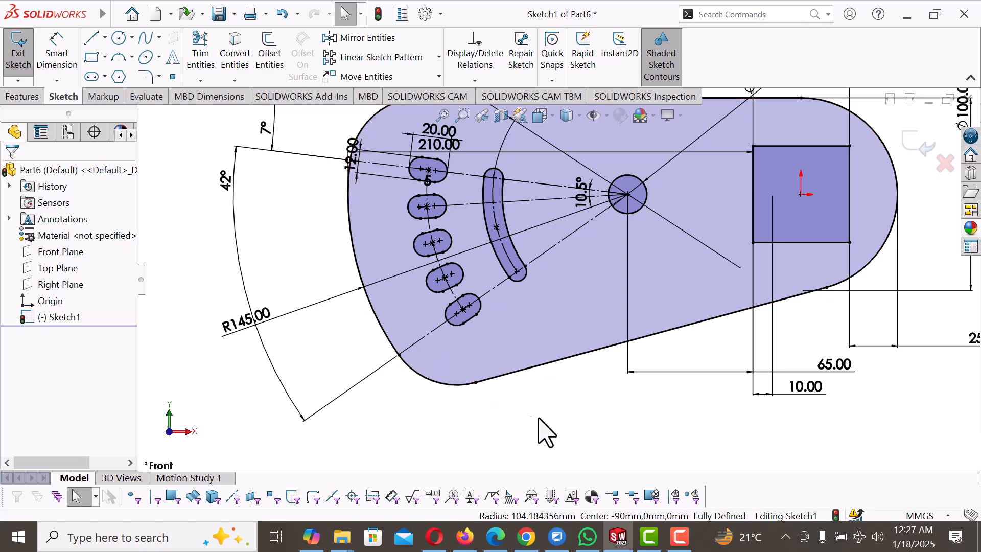
{"action": "key", "text": "ctrl+z"}
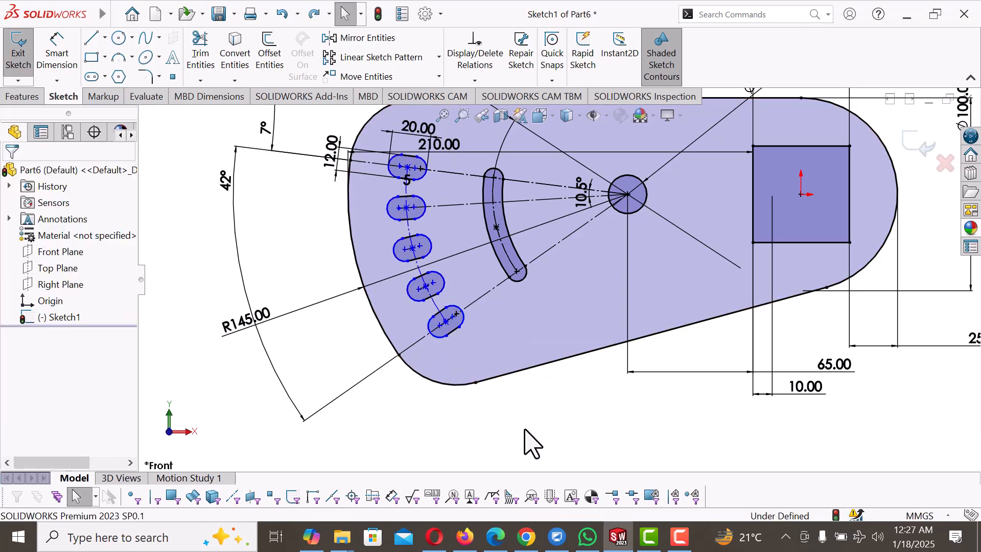
- Dimension the slots' construction arc with a radius of 115 mm
{"action": "right_click_drag", "start_coordinate": [525, 444], "coordinate": [532, 255]}
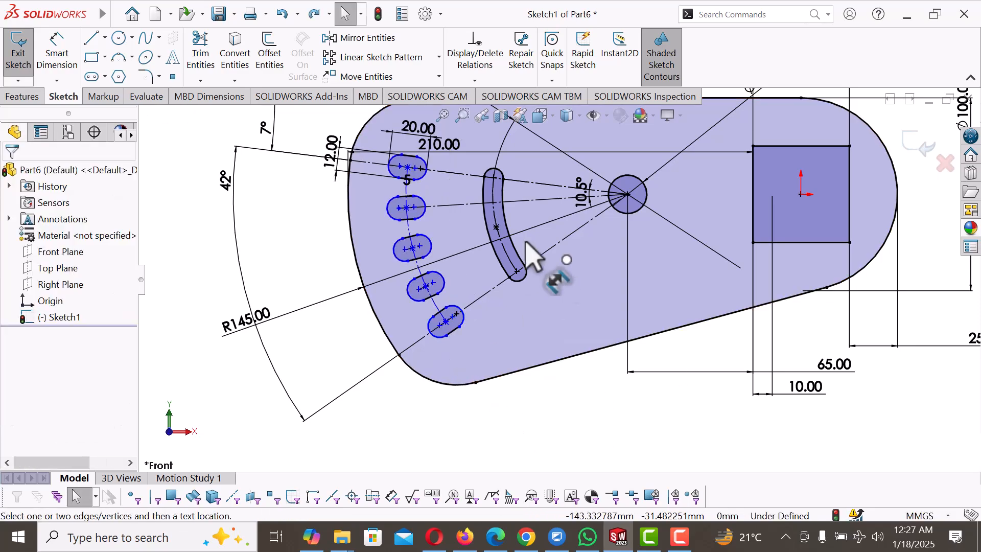
{"action": "left_click", "coordinate": [438, 310]}
{"action": "left_click", "coordinate": [359, 368]}
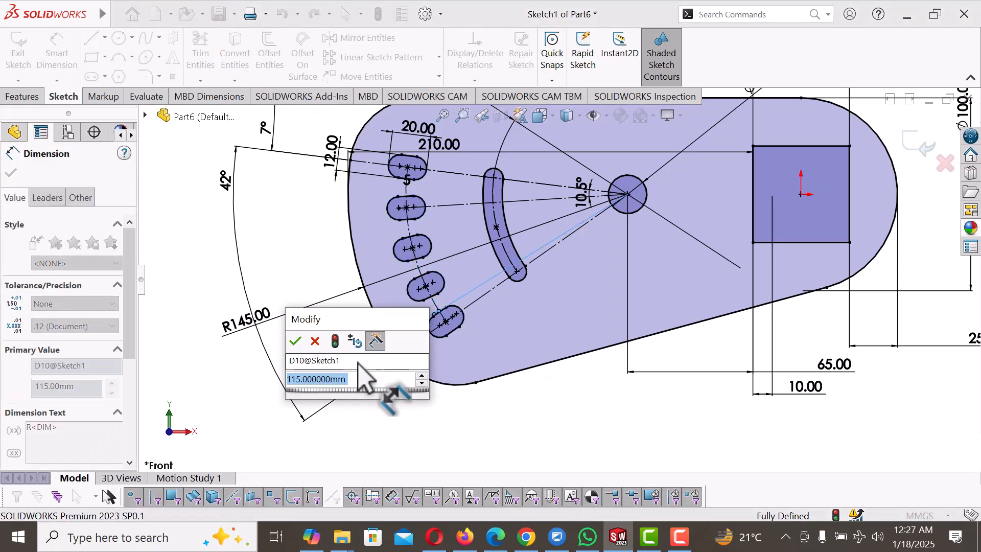
{"action": "type", "text": "7"}
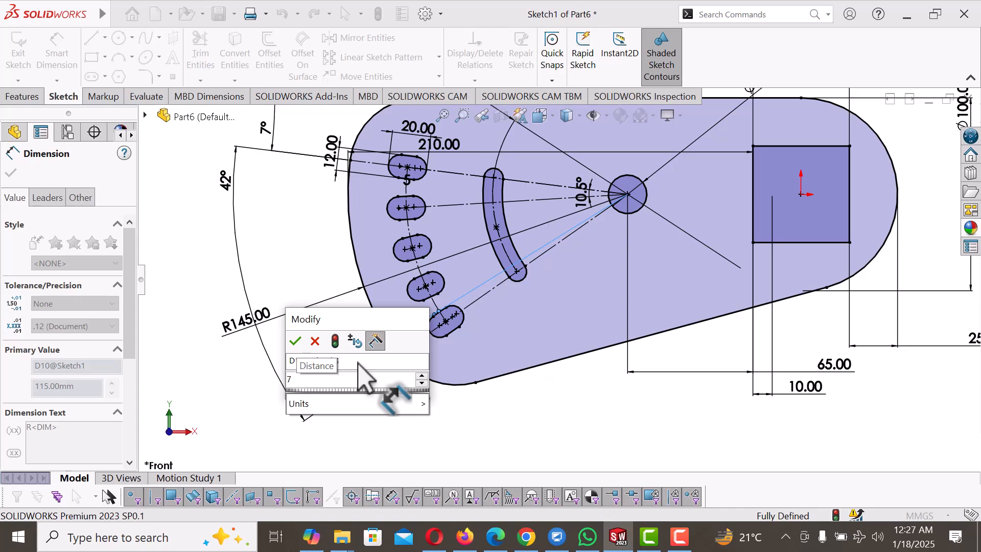
{"action": "key", "text": "BackSpace"}
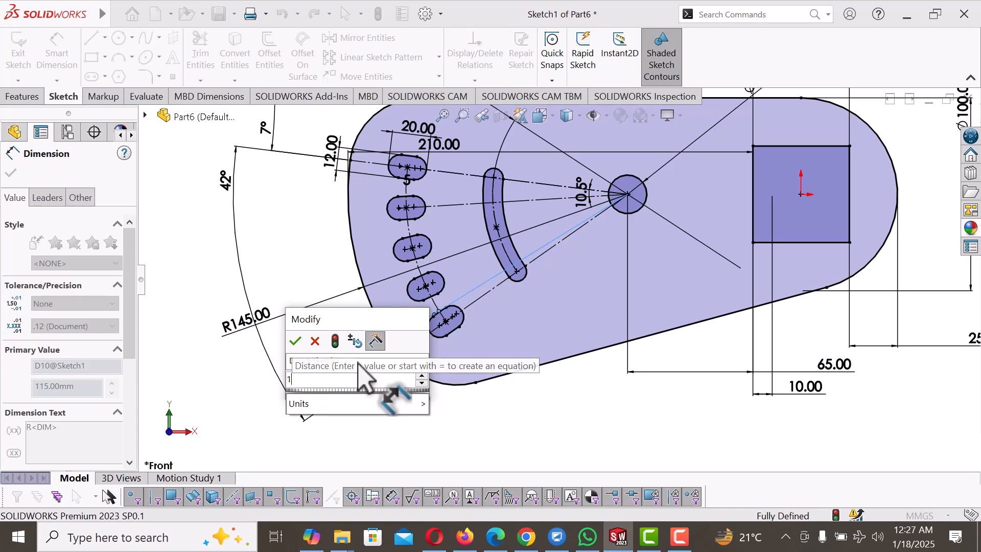
{"action": "type", "text": "115"}
{"action": "key", "text": "Return"}
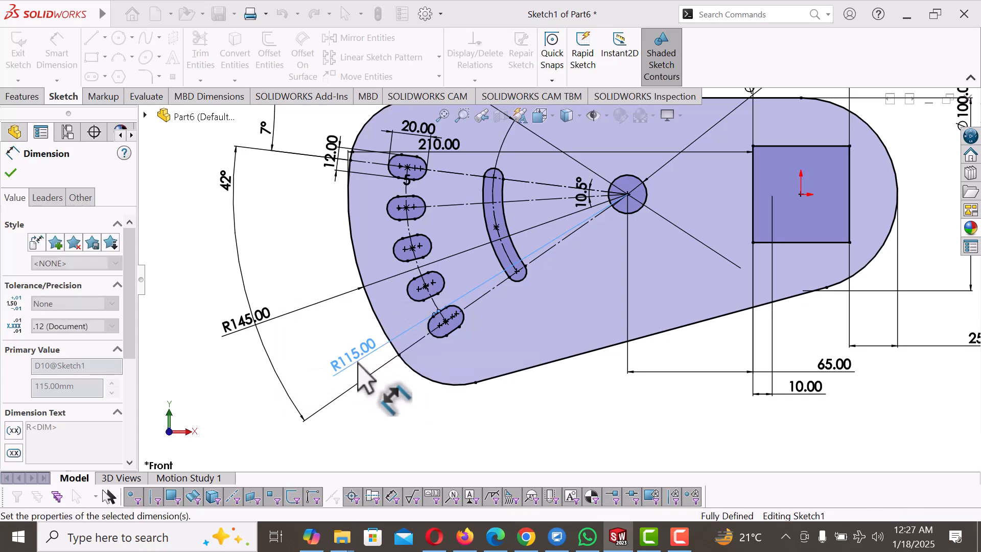
{"action": "key", "text": "Escape"}
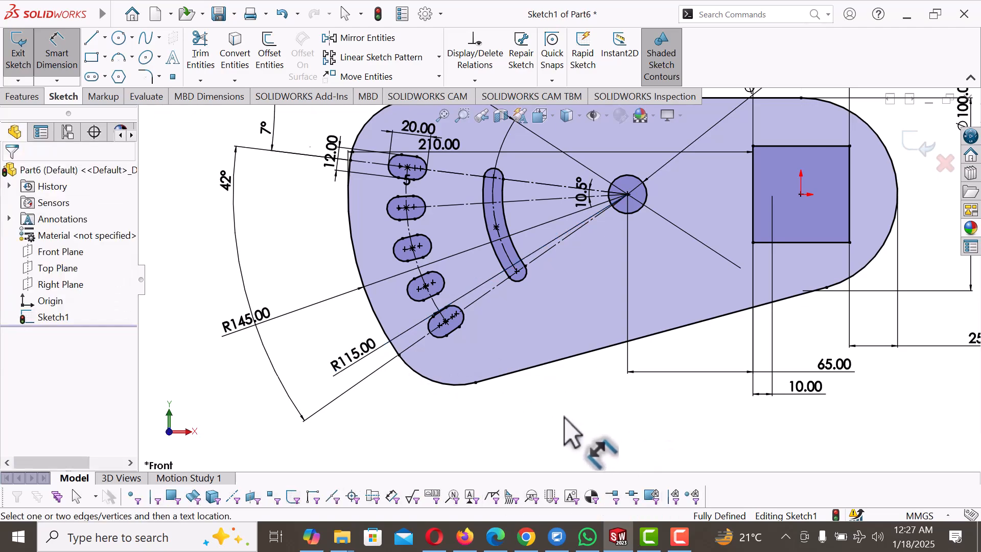
- Leave the dimension command and move the 25 mm dimension above the profile's rounded end
{"action": "key", "text": "f"}
{"action": "right_click", "coordinate": [808, 179]}
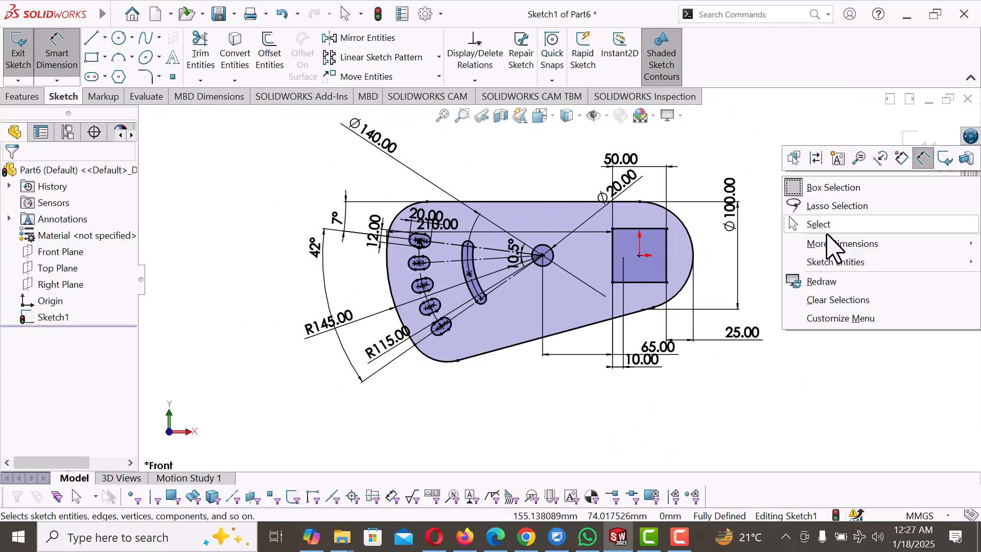
{"action": "left_click", "coordinate": [812, 223]}
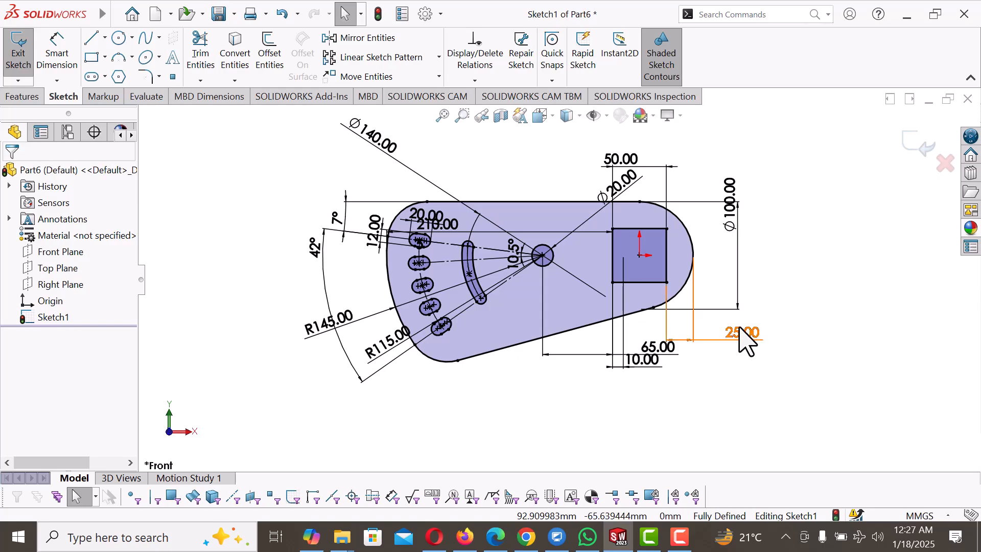
{"action": "left_click_drag", "start_coordinate": [745, 341], "coordinate": [713, 176]}
{"action": "left_click_drag", "start_coordinate": [728, 133], "coordinate": [734, 133]}
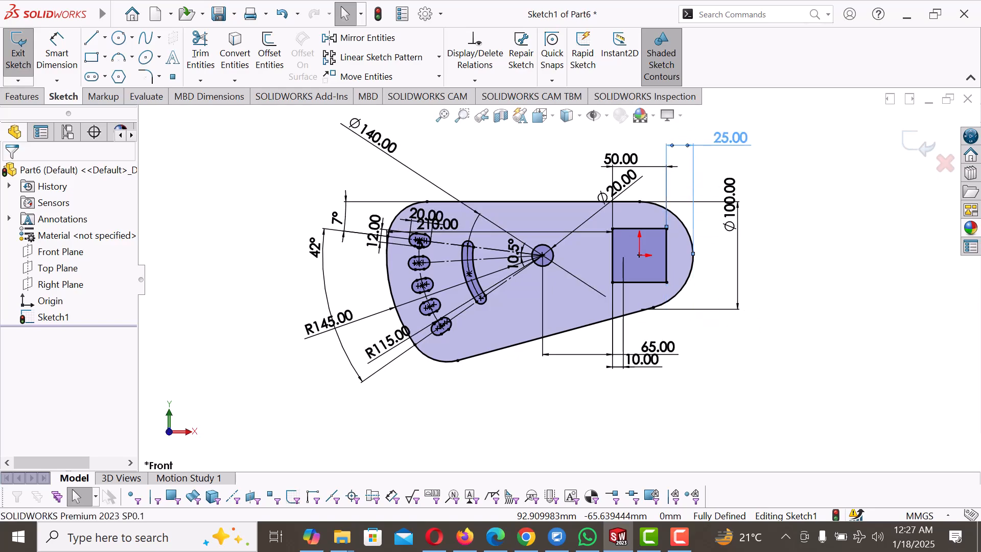
- Reposition the hole's 20 mm diameter dimension directly above it and shift the 100 mm diameter dimension outward from the profile
{"action": "left_click_drag", "start_coordinate": [610, 192], "coordinate": [570, 187]}
{"action": "left_click", "coordinate": [810, 332]}
{"action": "left_click", "coordinate": [739, 215]}
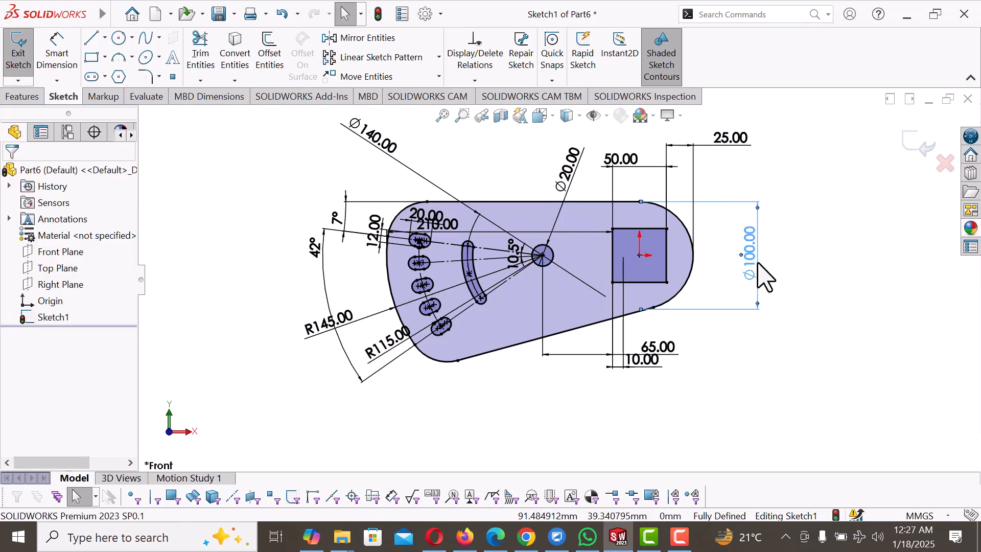
- Replace the 100 mm diameter dimension on the profile's rounded end with a 50 mm radius dimension
{"action": "key", "text": "Delete"}
{"action": "right_click_drag", "start_coordinate": [744, 364], "coordinate": [734, 175]}
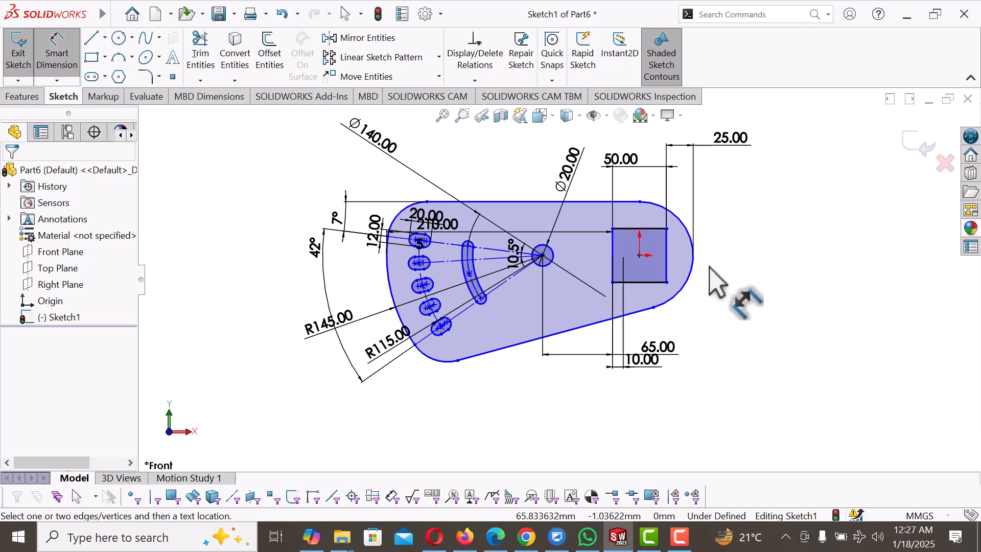
{"action": "left_click", "coordinate": [703, 282]}
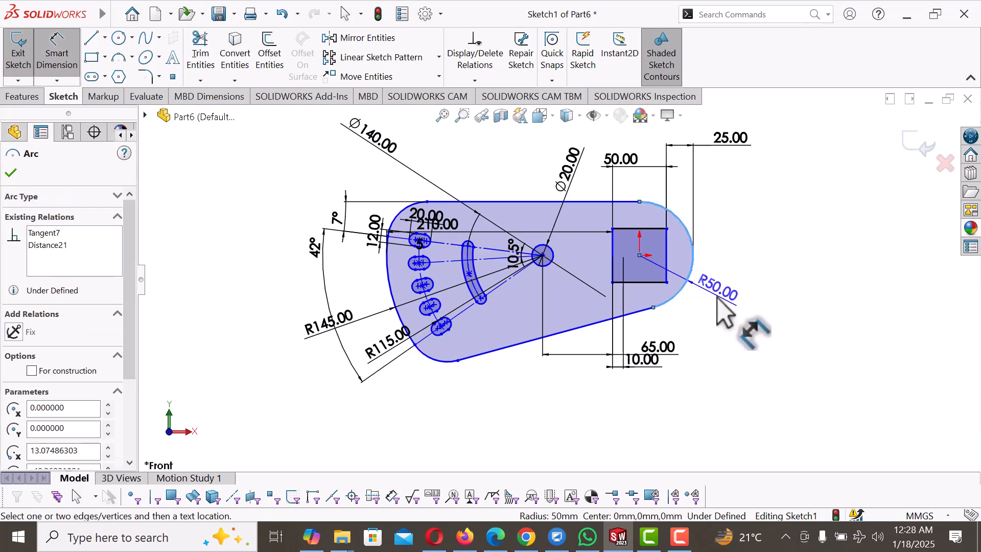
{"action": "left_click", "coordinate": [724, 308]}
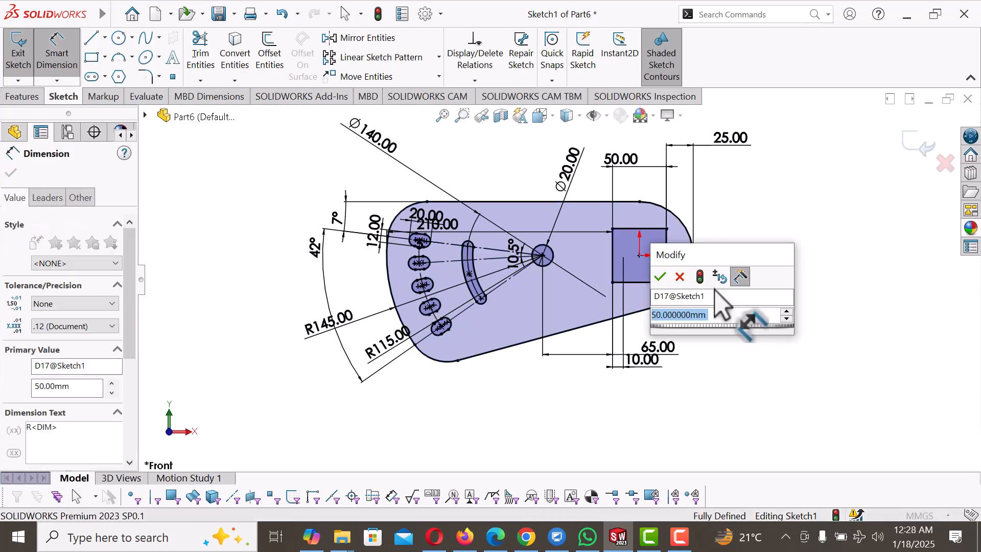
{"action": "left_click", "coordinate": [662, 279]}
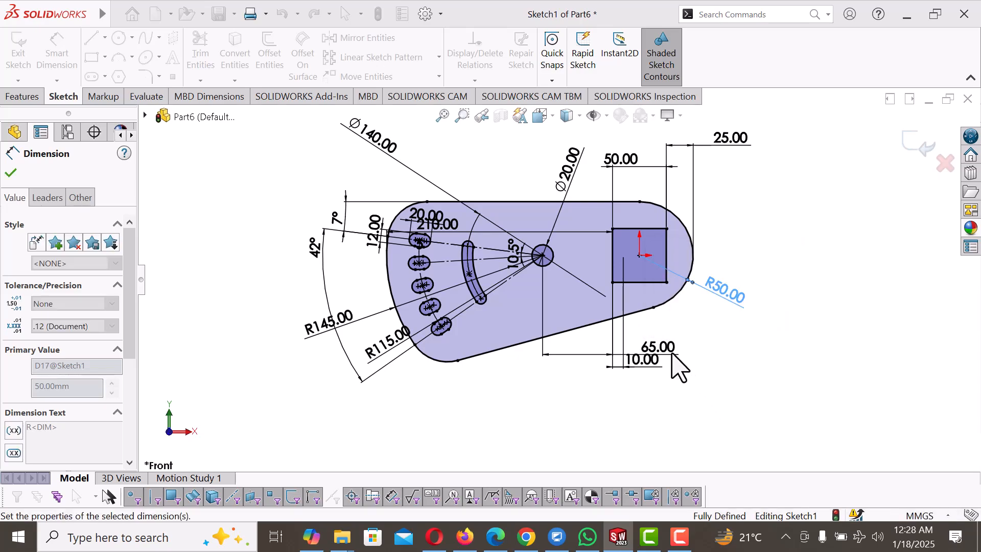
{"action": "key", "text": "Escape"}
- Separate the overlapping 65 mm and 10 mm dimensions below the profile, with the 10 mm one higher and beyond the square
{"action": "mouse_move", "coordinate": [669, 354]}
{"action": "left_mouse_down"}
{"action": "mouse_move", "coordinate": [599, 333]}
{"action": "mouse_move", "coordinate": [580, 377]}
{"action": "left_mouse_up"}
{"action": "left_click_drag", "start_coordinate": [658, 359], "coordinate": [705, 338]}
{"action": "key", "text": "Escape"}
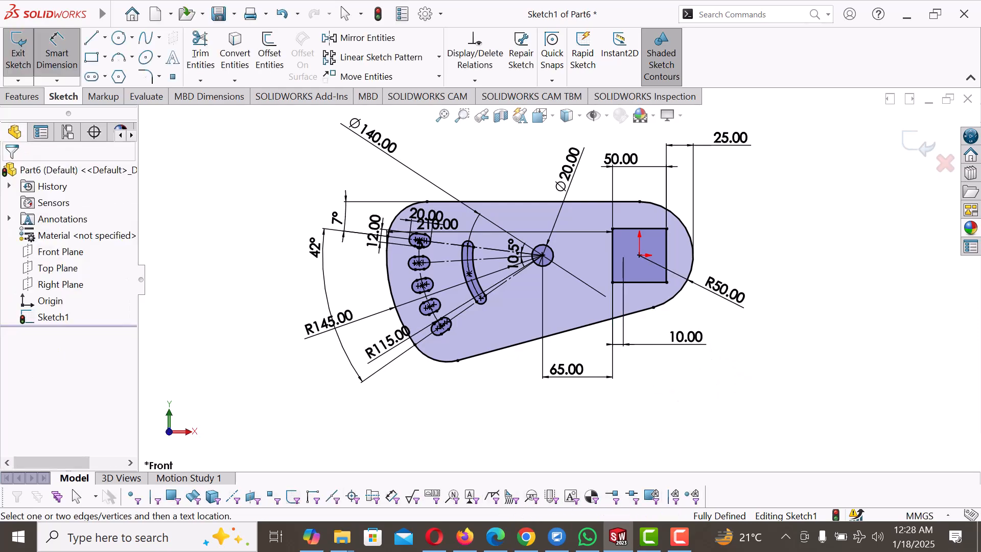
- Spread the crowded dimensions around the profile: 20 mm and 210 mm above it, the 42° angle farther outward, and R115 below
{"action": "scroll", "coordinate": [654, 366], "scroll_direction": "up", "scroll_amount": 1}
{"action": "left_click_drag", "start_coordinate": [450, 235], "coordinate": [468, 168]}
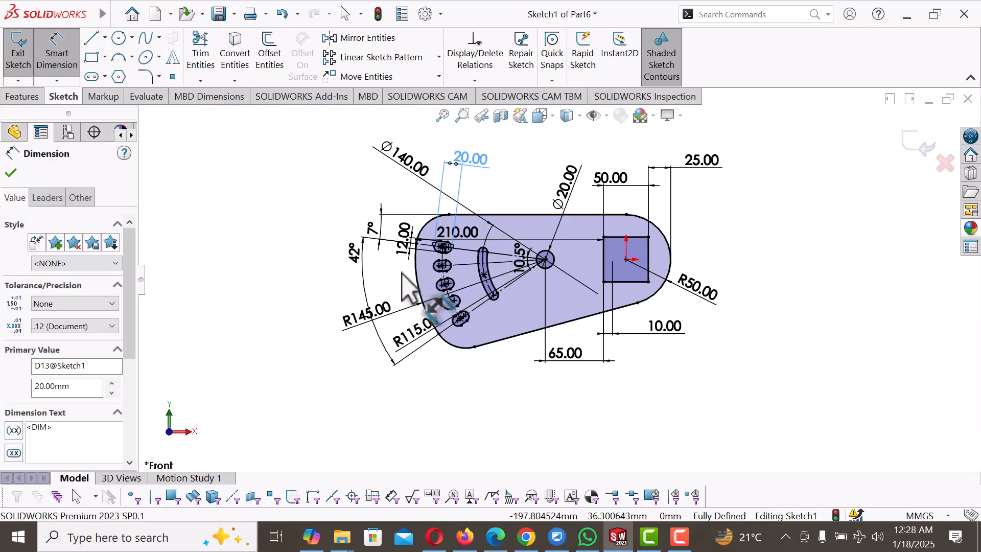
{"action": "key", "text": "Escape"}
{"action": "left_click_drag", "start_coordinate": [373, 287], "coordinate": [311, 311]}
{"action": "left_click_drag", "start_coordinate": [402, 333], "coordinate": [495, 414]}
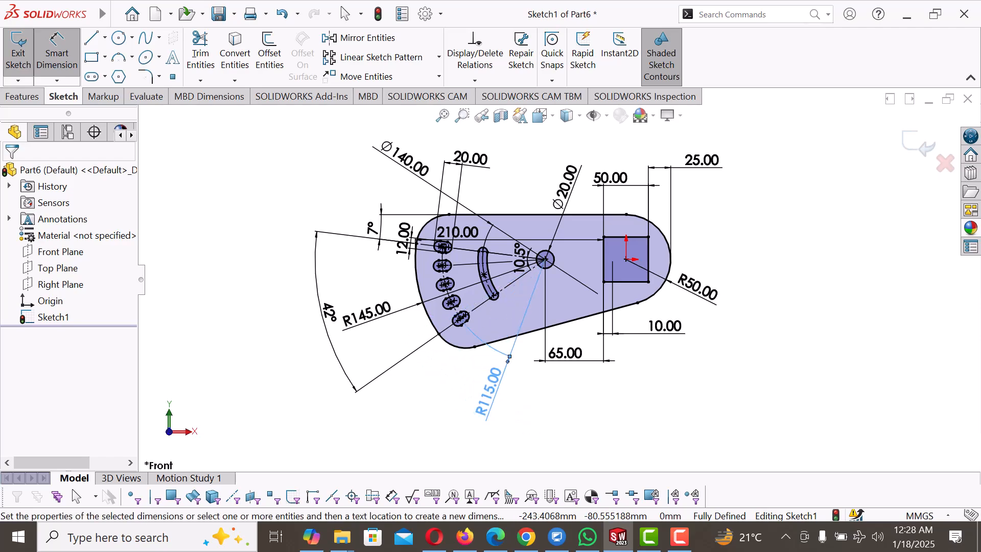
{"action": "mouse_move", "coordinate": [462, 236]}
{"action": "left_mouse_down"}
{"action": "mouse_move", "coordinate": [527, 171]}
{"action": "mouse_move", "coordinate": [508, 134]}
{"action": "left_mouse_up"}
- Replace the arc slot's 140 mm diameter dimension with a 70 mm radius dimension on its centre arc, placed above the profile
{"action": "left_click_drag", "start_coordinate": [409, 164], "coordinate": [531, 191]}
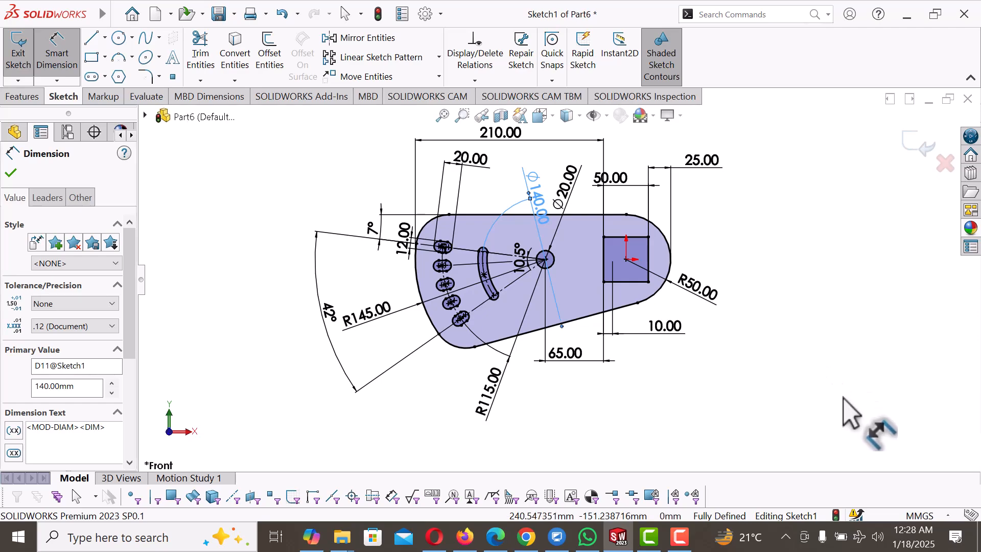
{"action": "key", "text": "Delete"}
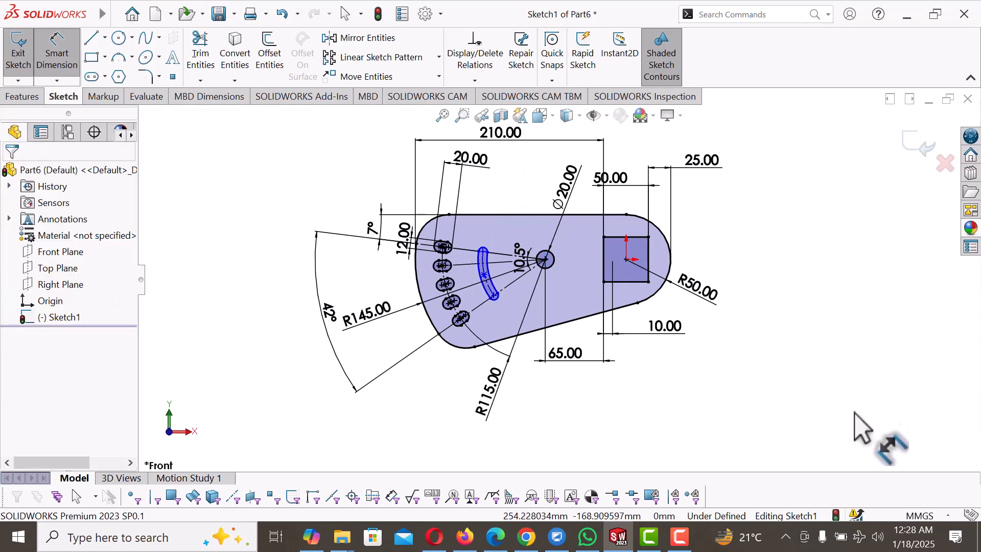
{"action": "key", "text": "Escape"}
{"action": "scroll", "coordinate": [526, 263], "scroll_direction": "down", "scroll_amount": 4}
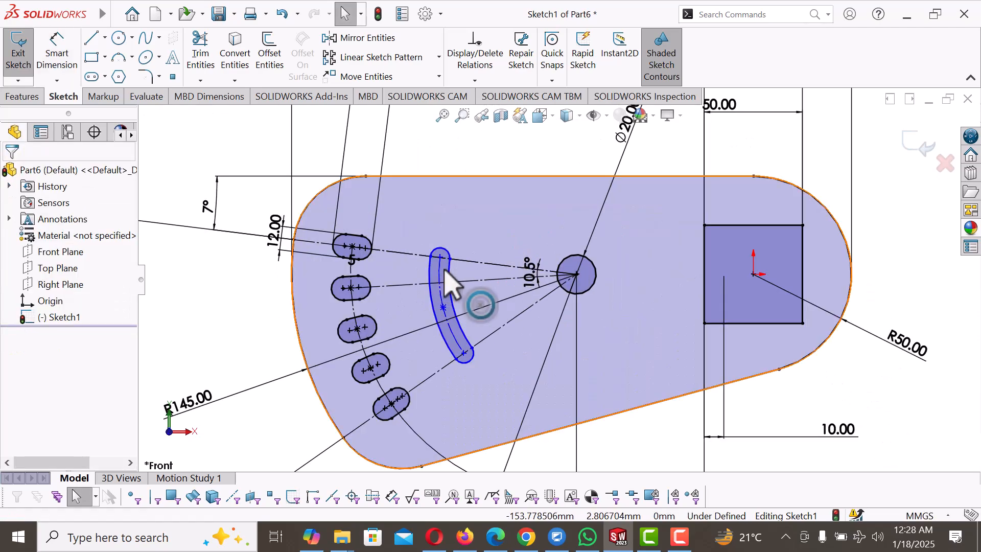
{"action": "left_click", "coordinate": [443, 281]}
{"action": "right_click_drag", "start_coordinate": [493, 143], "coordinate": [501, 118]}
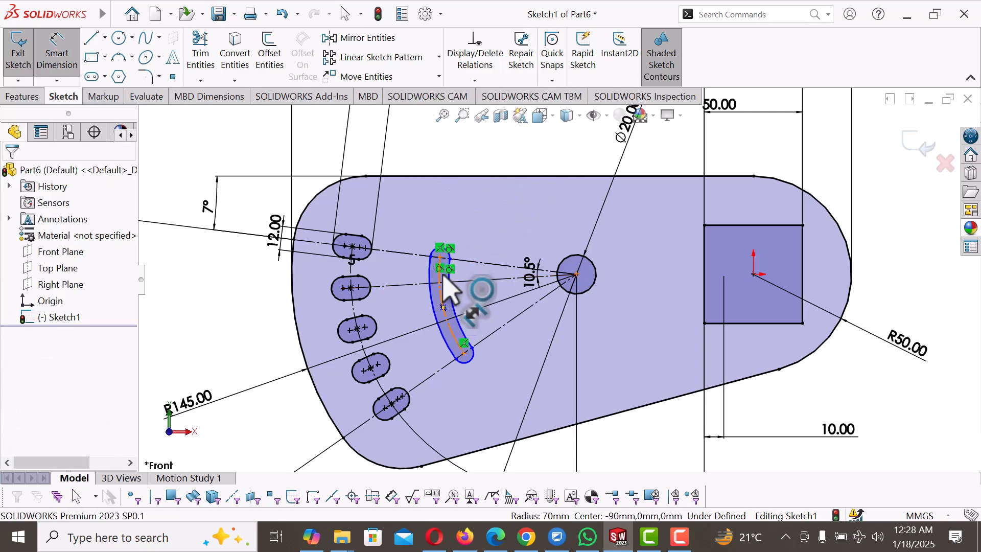
{"action": "left_click", "coordinate": [442, 292]}
{"action": "left_click", "coordinate": [509, 152]}
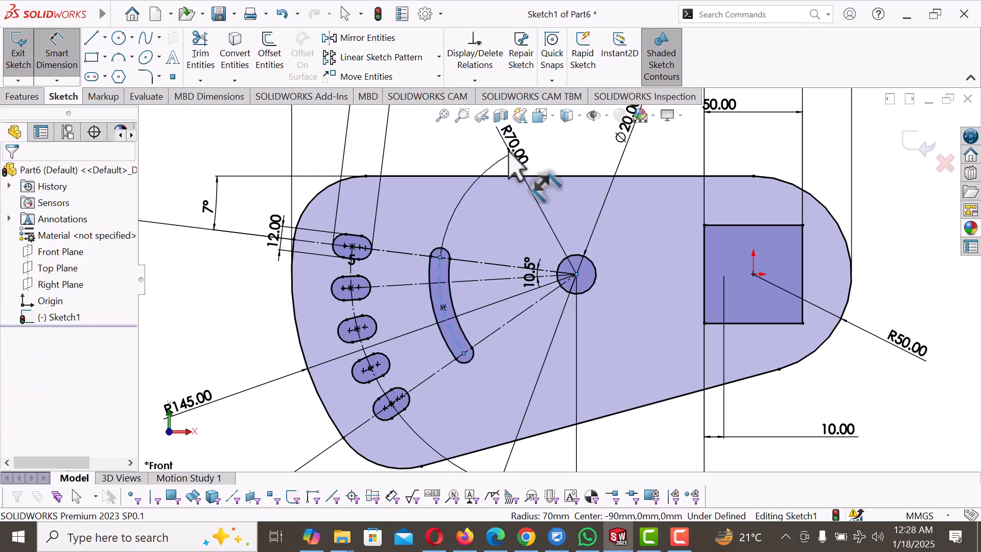
{"action": "right_click", "coordinate": [508, 149]}
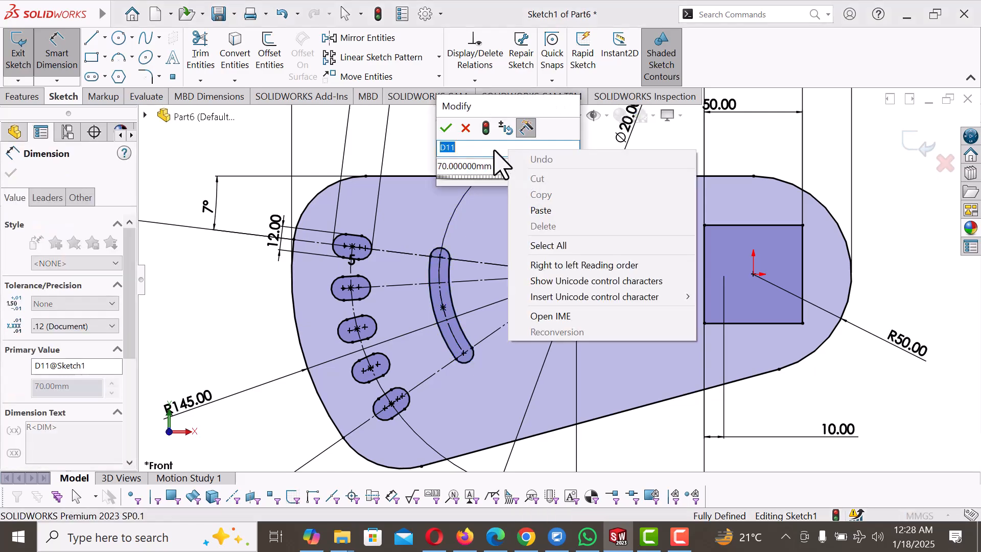
{"action": "left_click", "coordinate": [445, 130]}
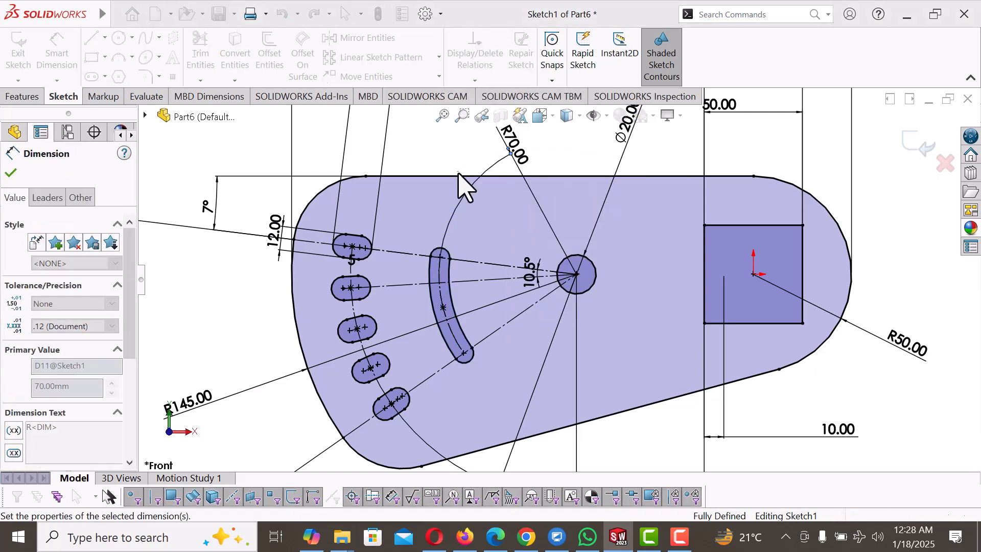
{"action": "scroll", "coordinate": [556, 279], "scroll_direction": "up", "scroll_amount": 3}
{"action": "left_click", "coordinate": [792, 390]}
- Move the slot's 12 mm width dimension below its extension lines and the 10.5° angle outside the profile, inside the 42° arc
{"action": "left_click_drag", "start_coordinate": [396, 263], "coordinate": [381, 298]}
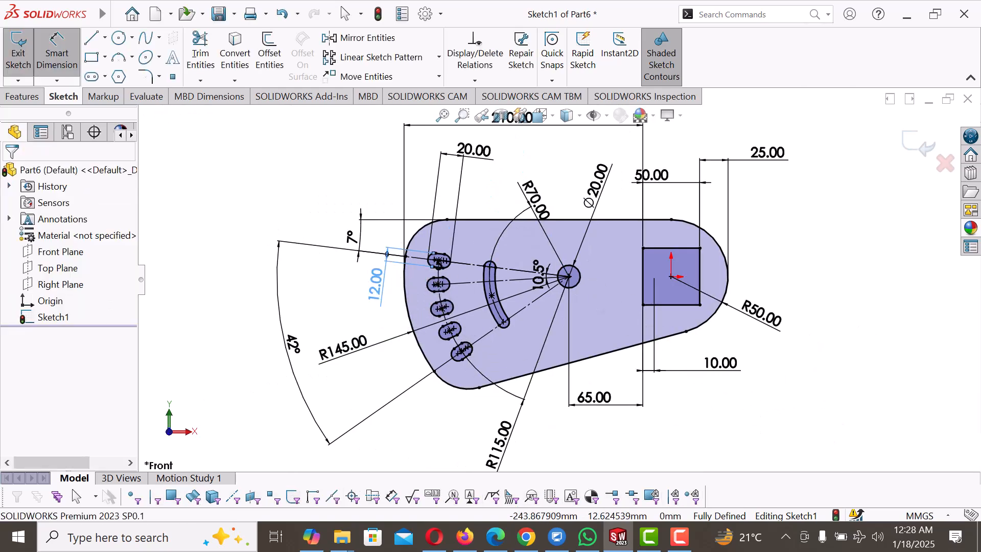
{"action": "left_click", "coordinate": [687, 409]}
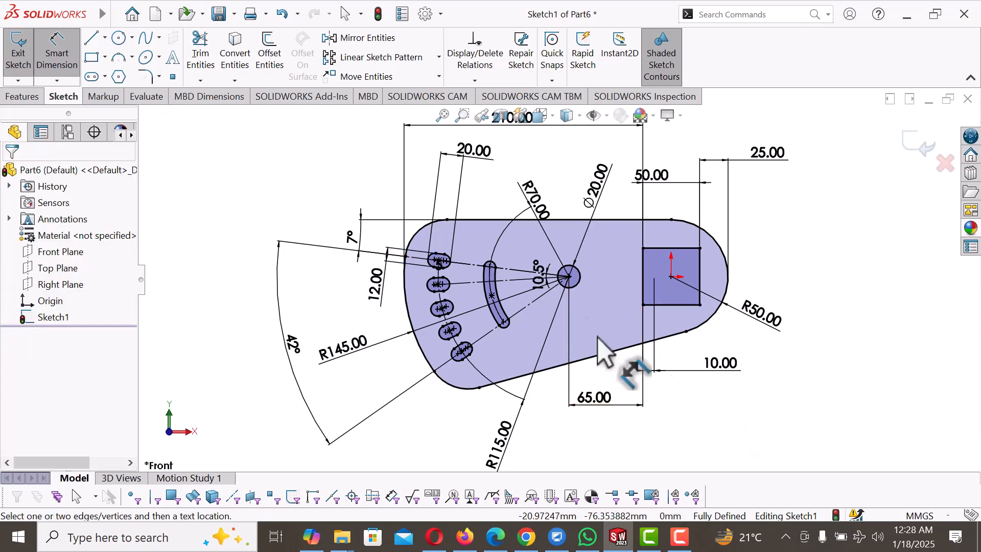
{"action": "left_click_drag", "start_coordinate": [536, 285], "coordinate": [313, 277]}
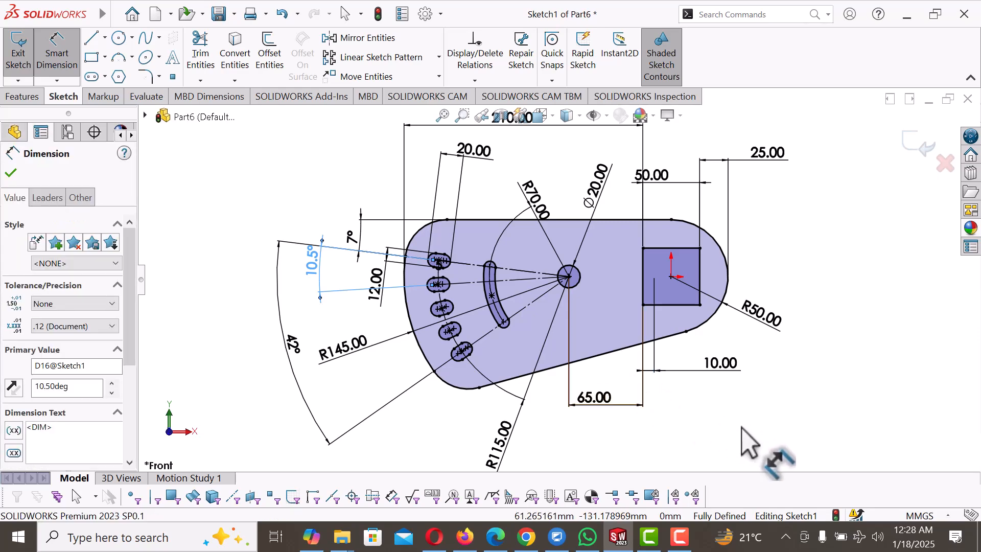
{"action": "key", "text": "Escape"}
{"action": "key", "text": "f"}
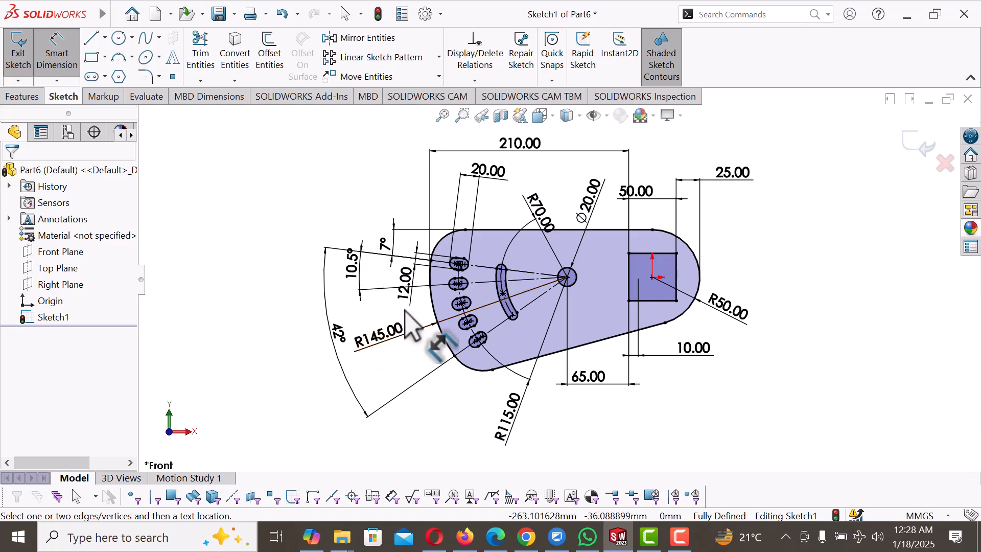
{"action": "left_click_drag", "start_coordinate": [400, 293], "coordinate": [407, 327]}
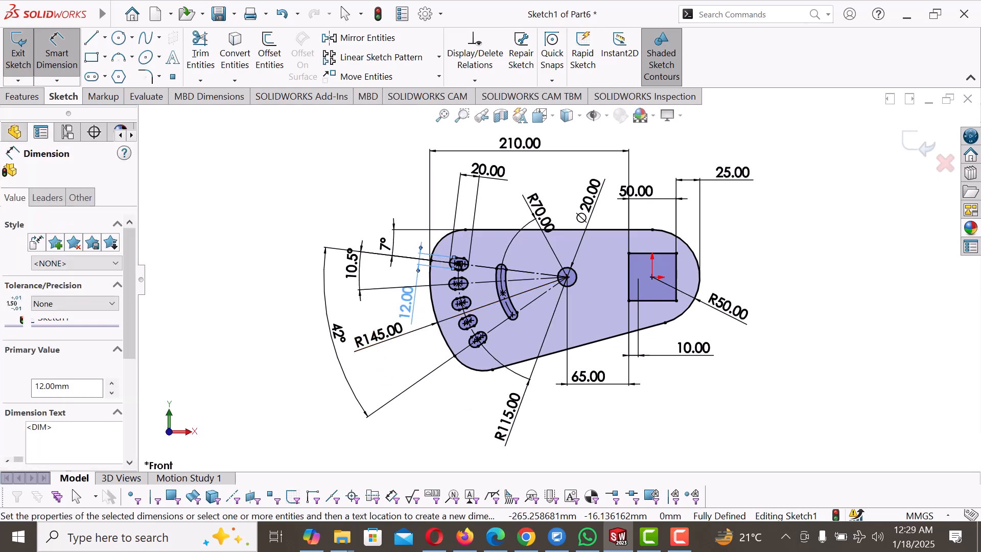
{"action": "key", "text": "Escape"}
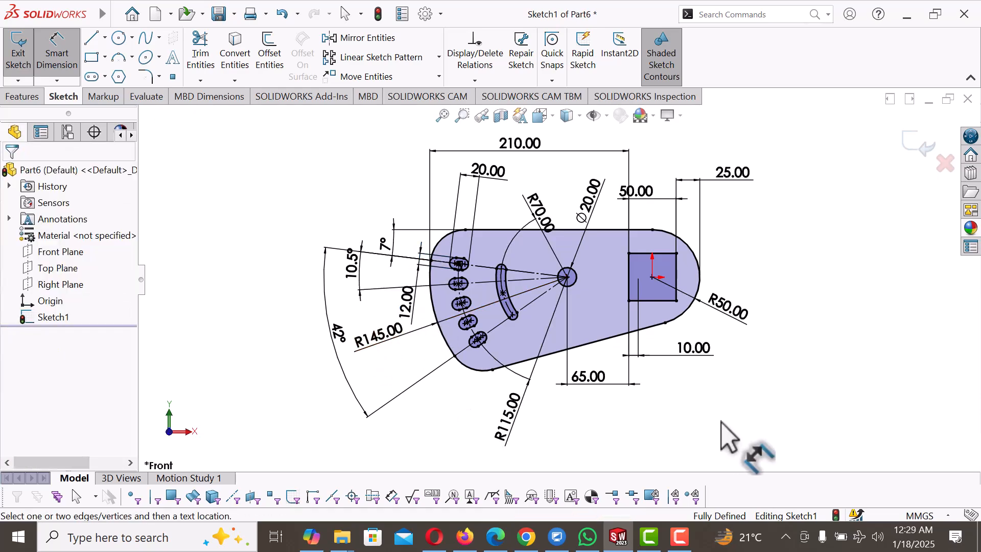